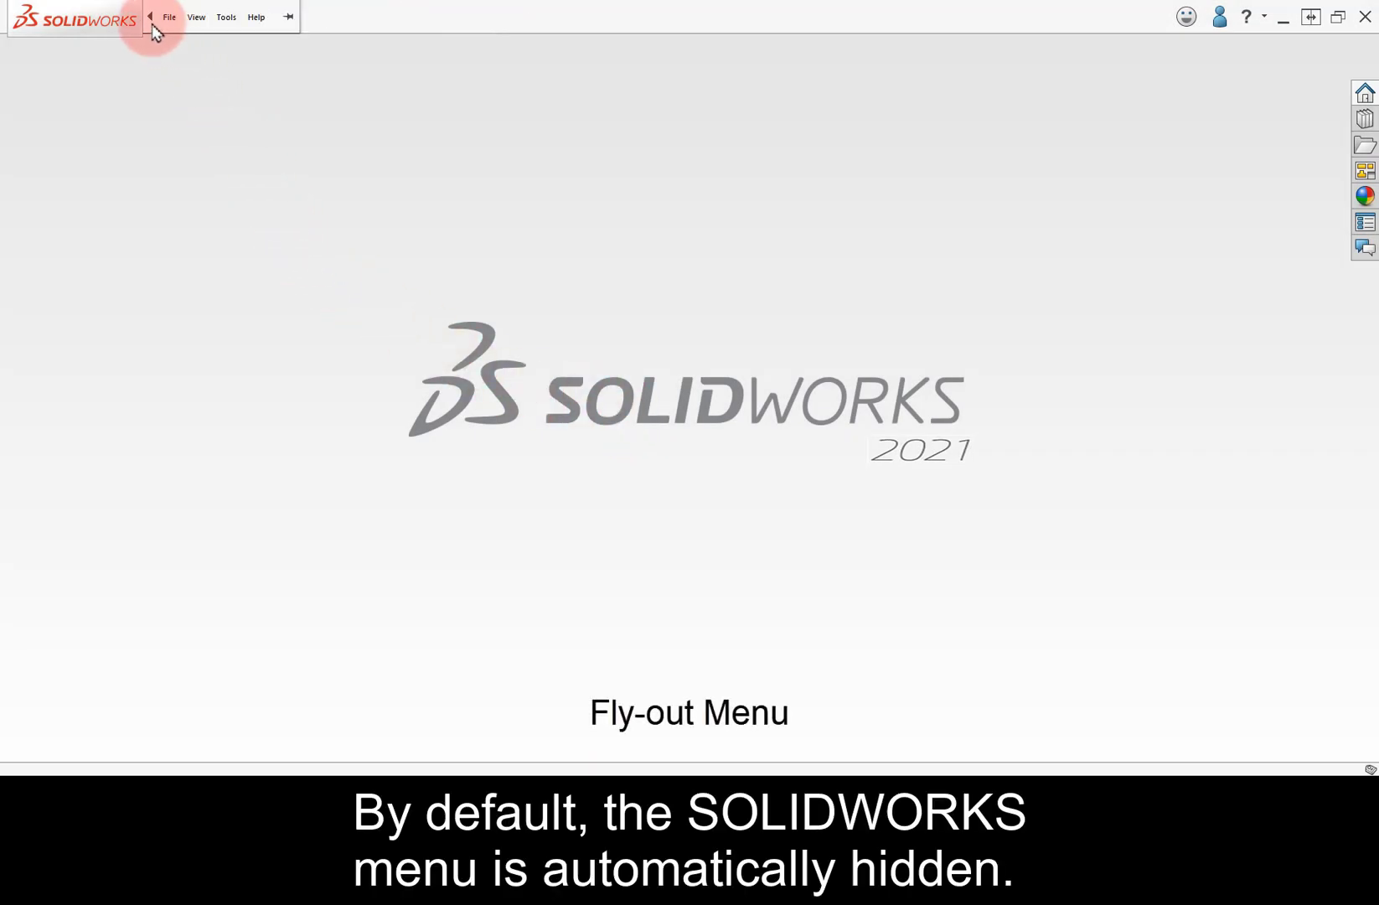
Step: Open the recent part Model Views.SLDPRT from the File menu
click(168, 19)
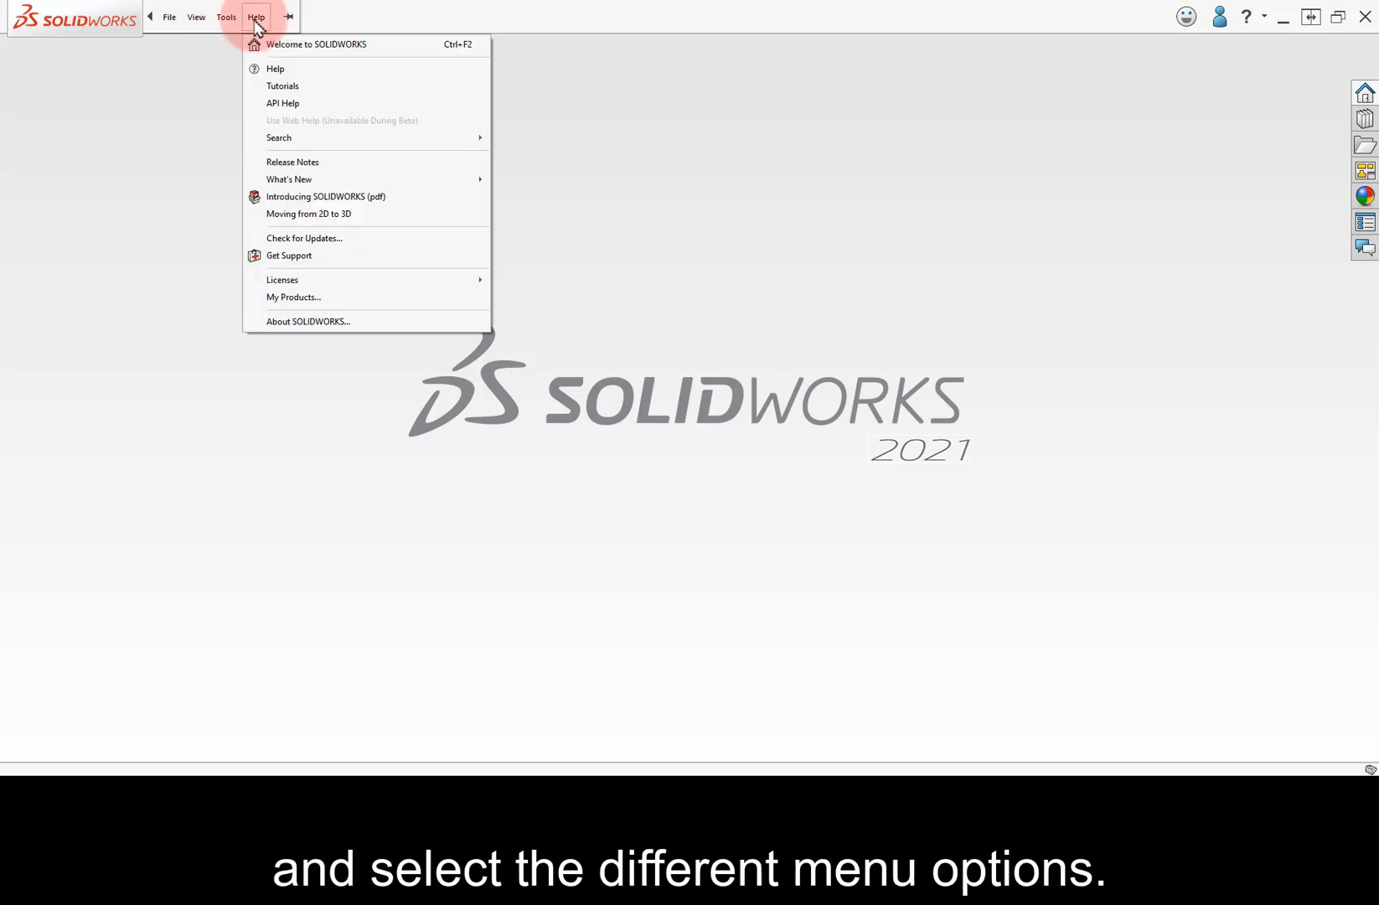
mouse_move(172, 24)
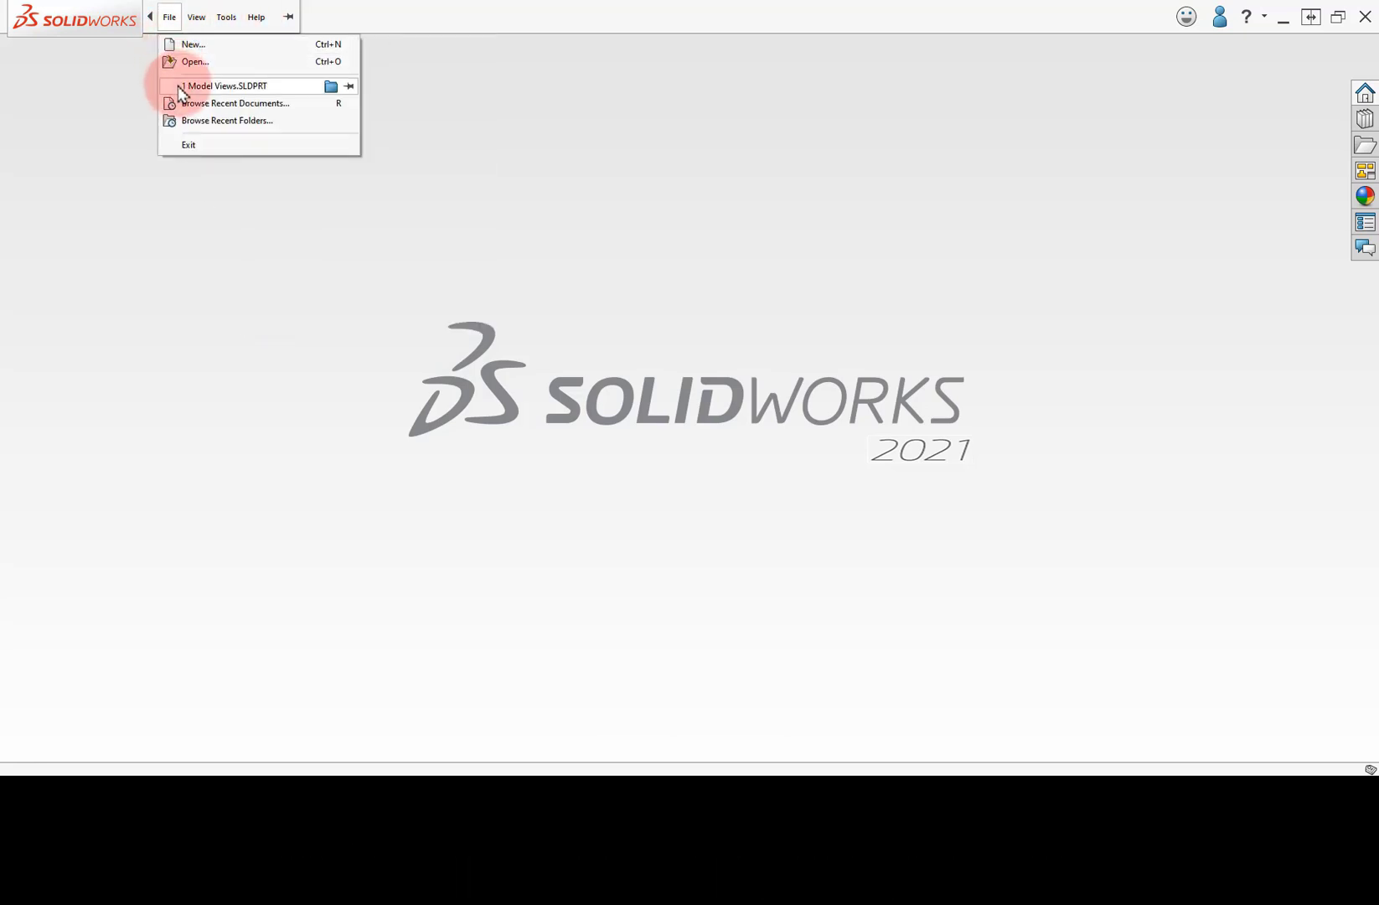
click(216, 86)
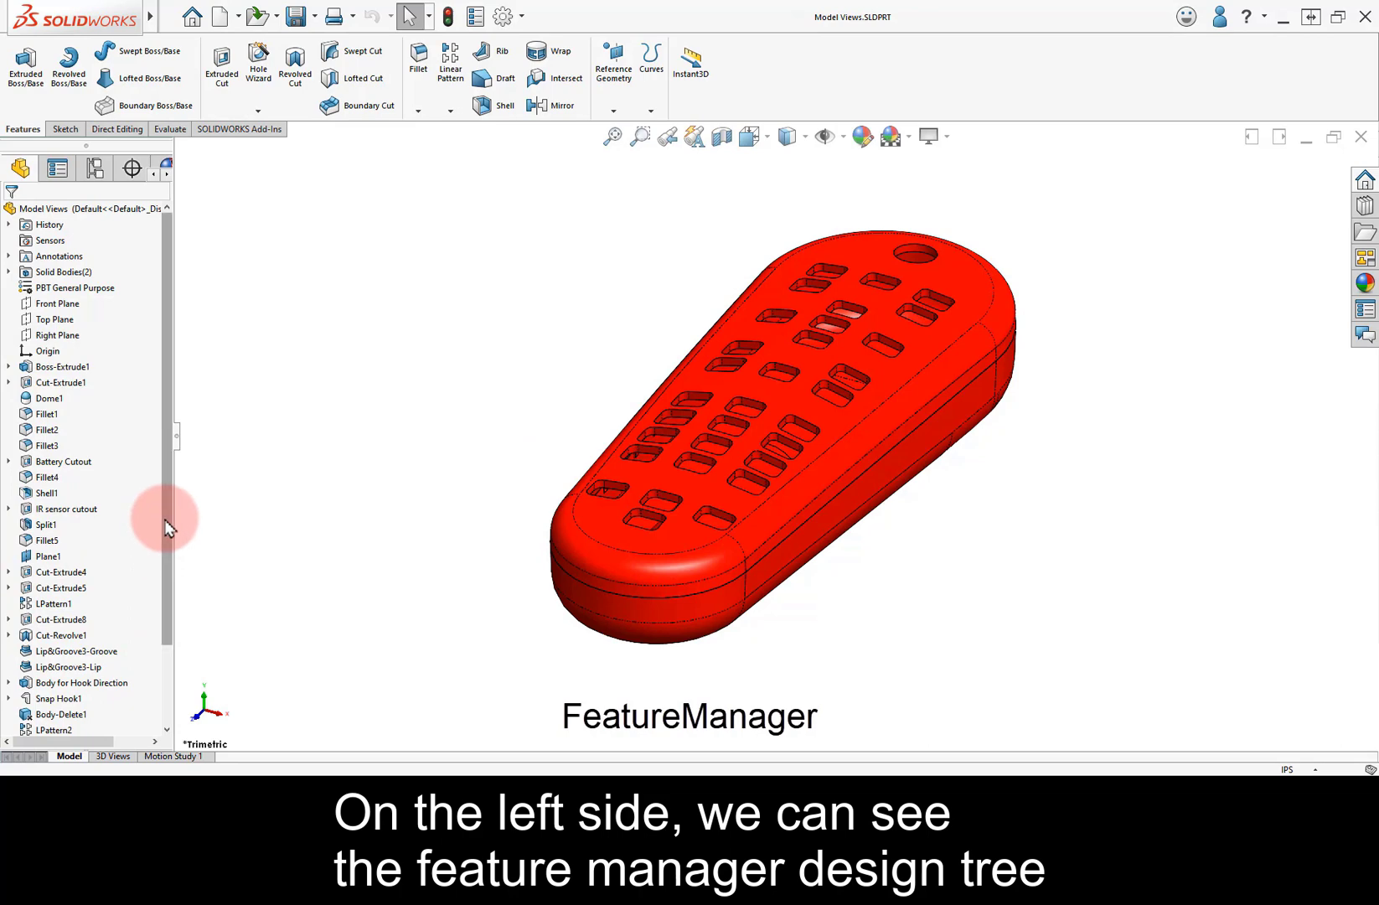
Step: Select Boss-Extrude1, review its right-click command list, then select it again for editing
drag(165, 528, 178, 473)
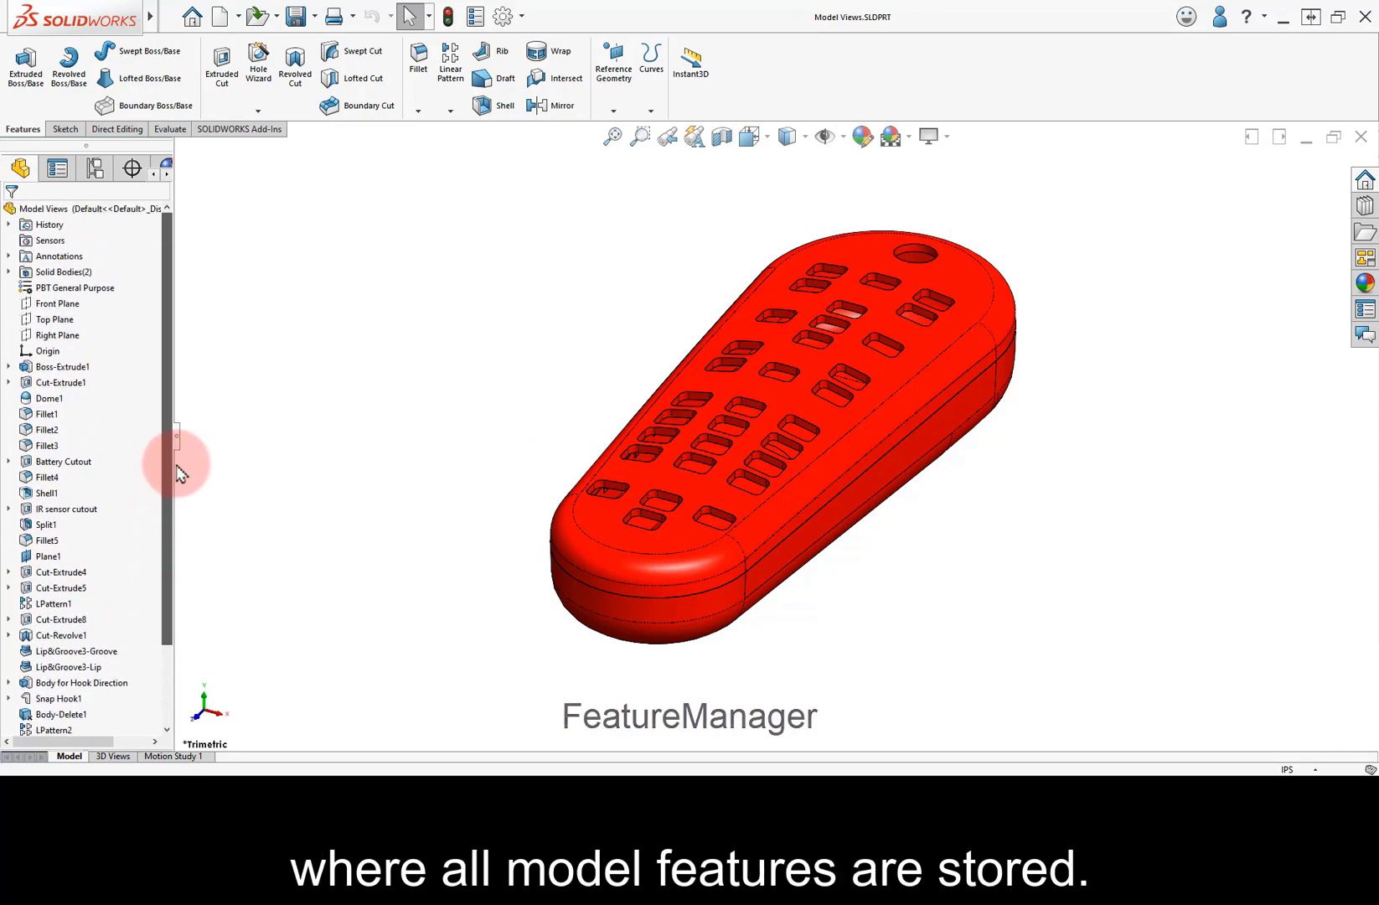
click(84, 369)
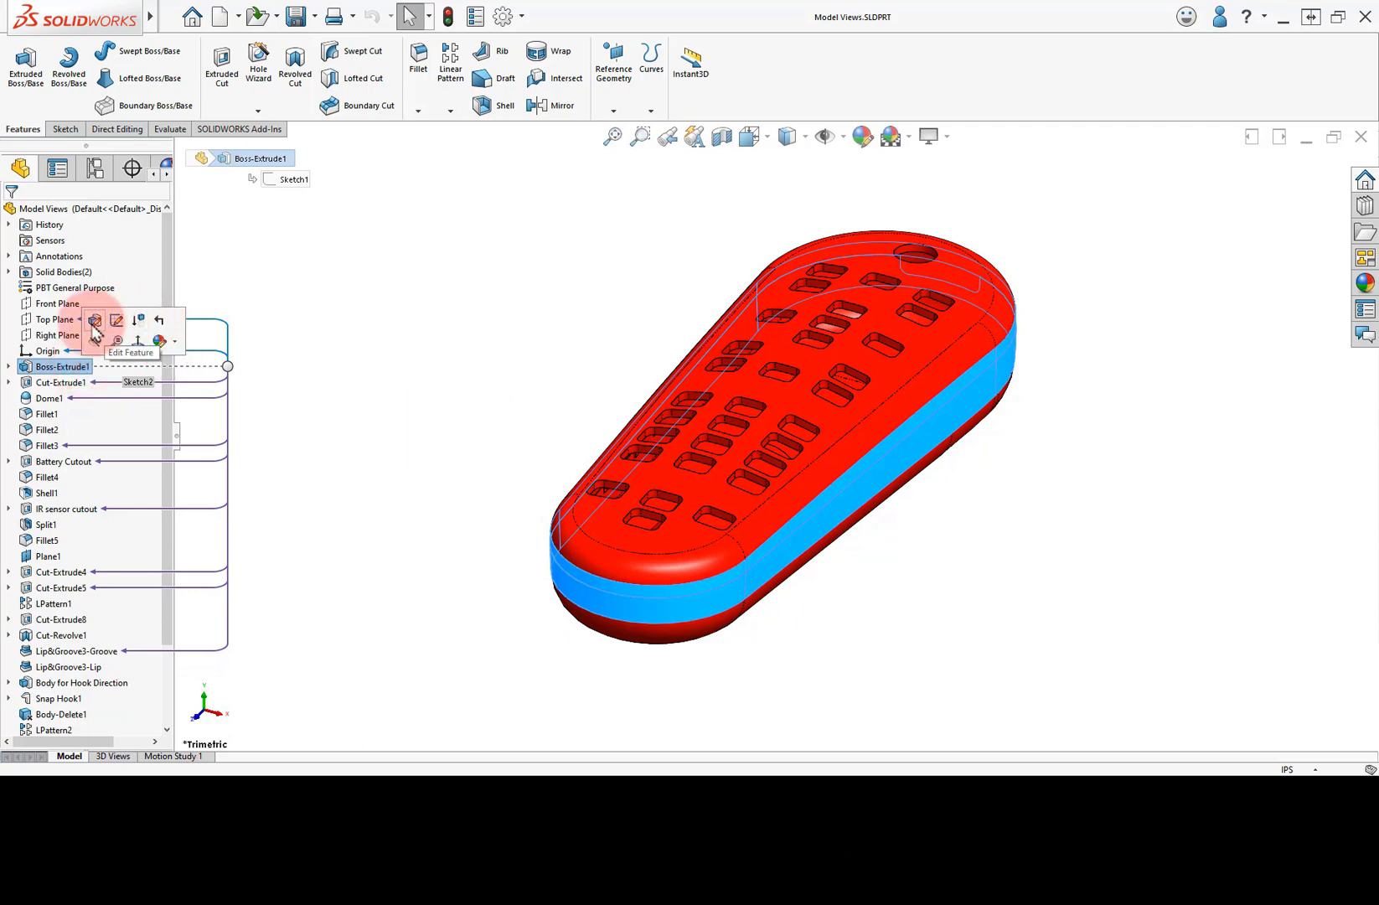
click(243, 326)
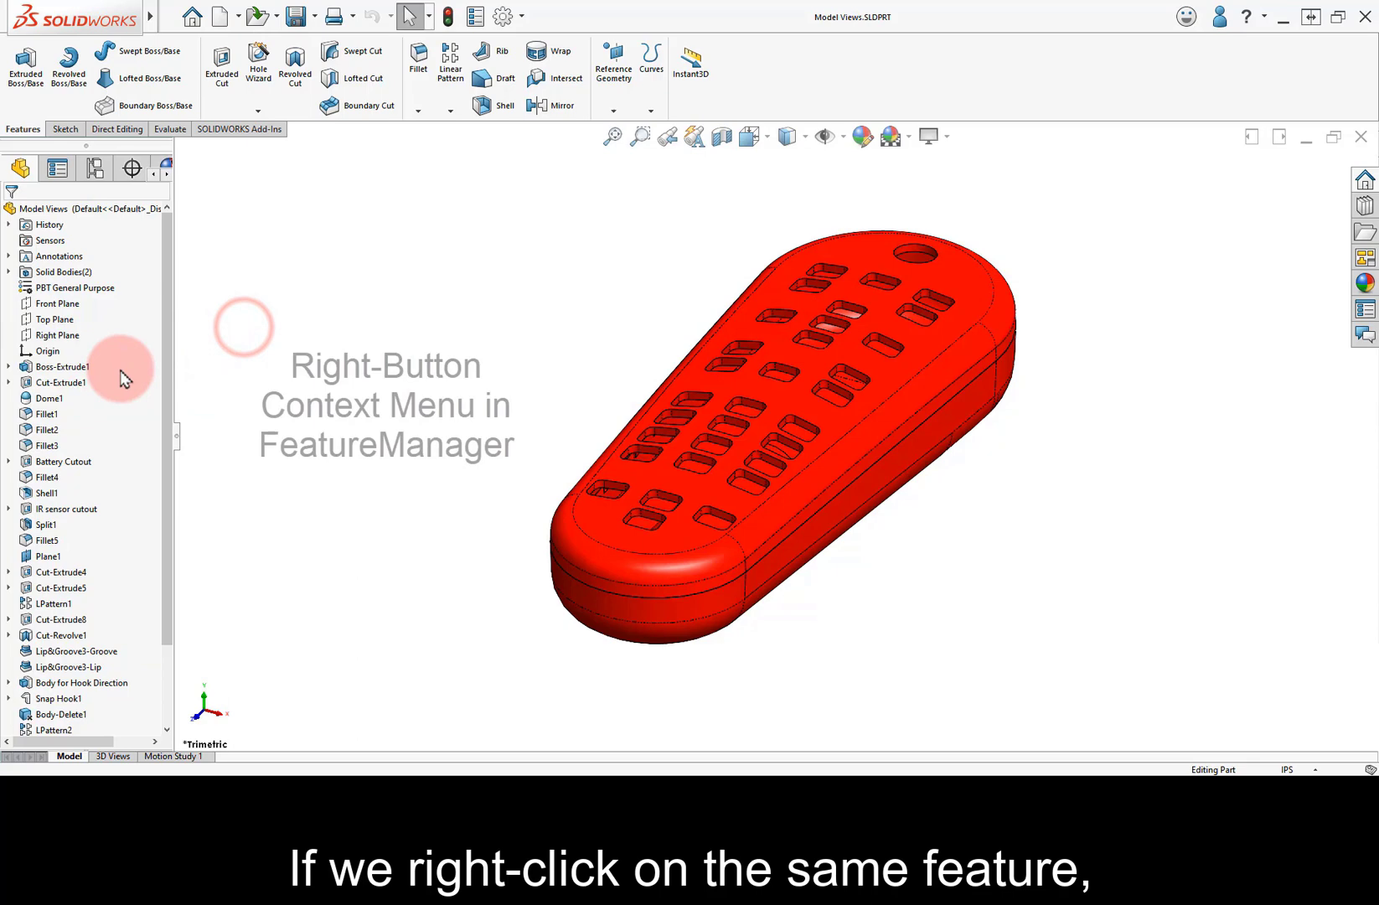
right_click(83, 366)
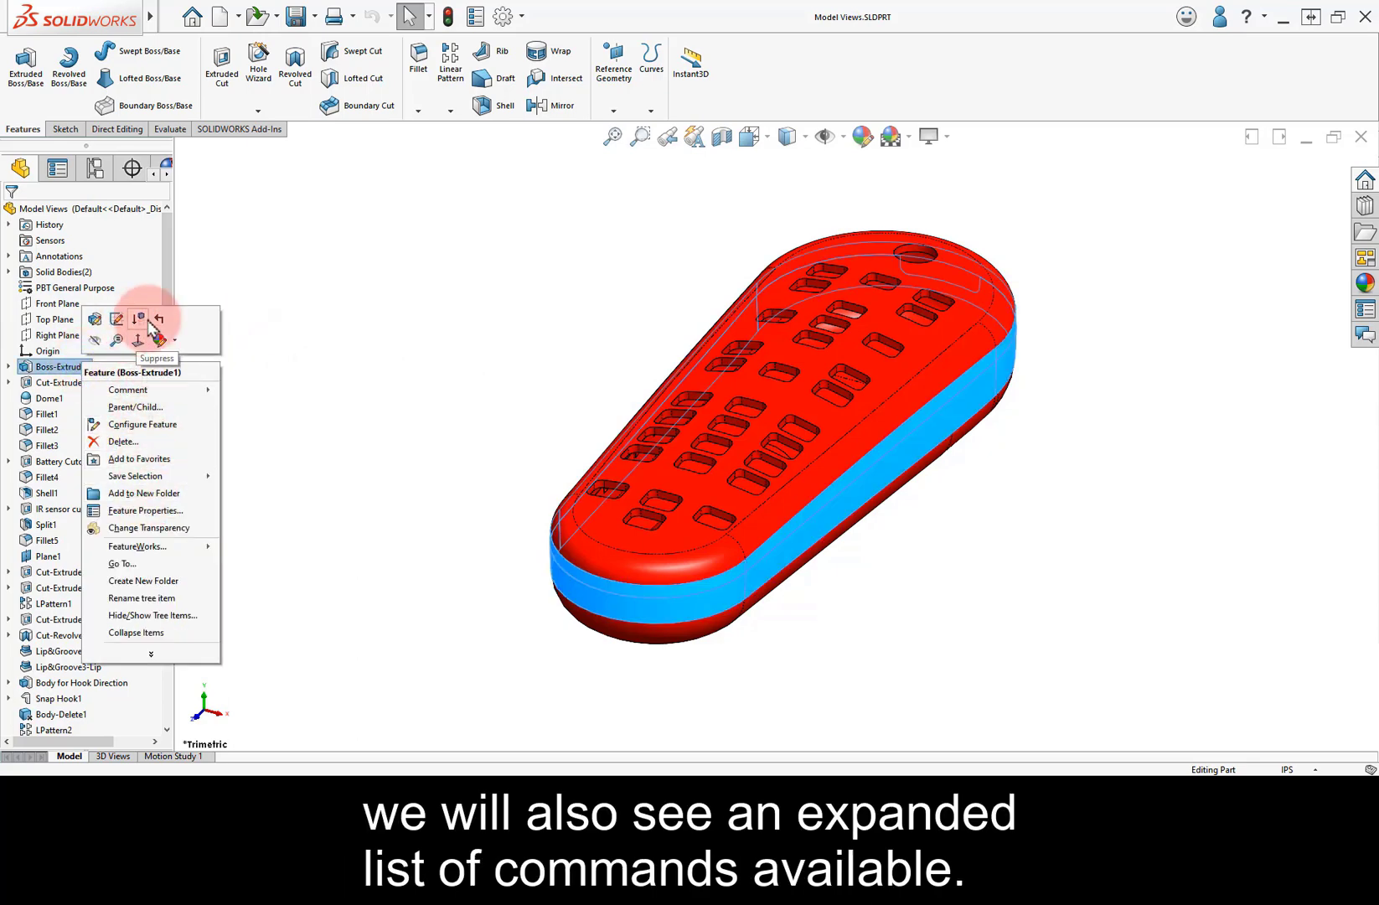
click(243, 329)
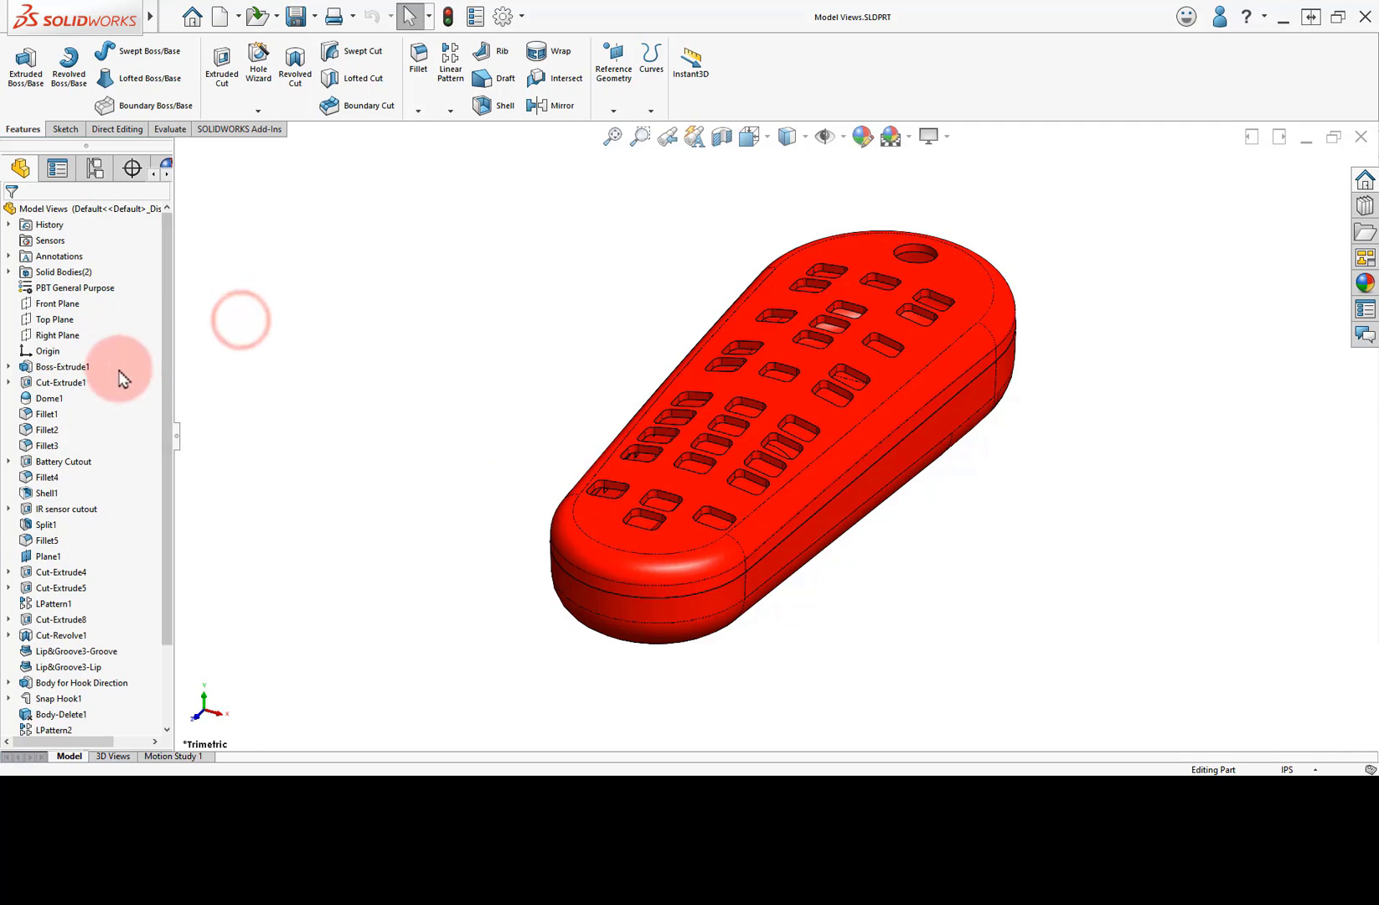
click(81, 369)
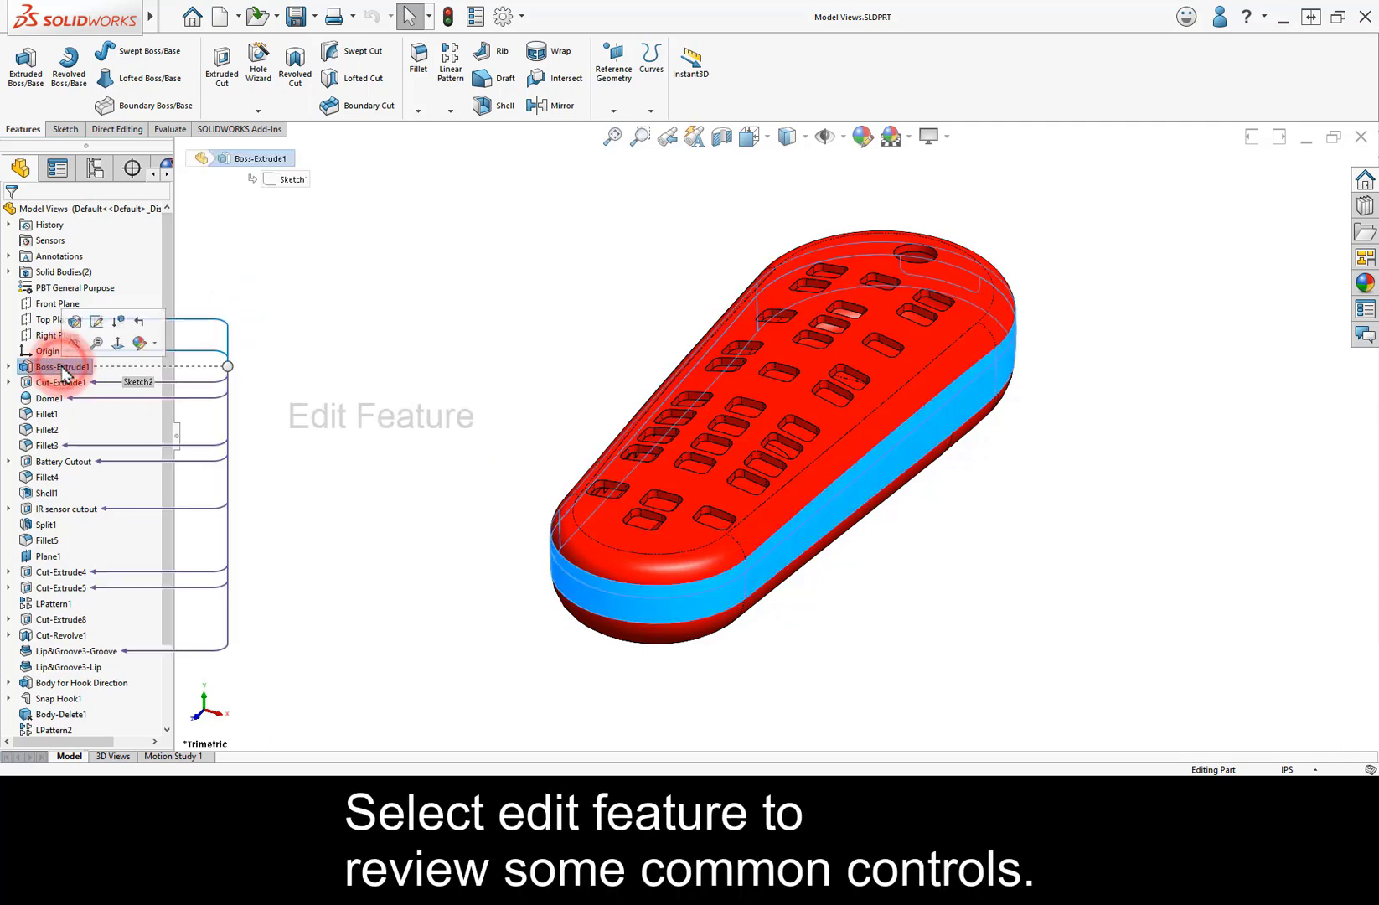
click(75, 324)
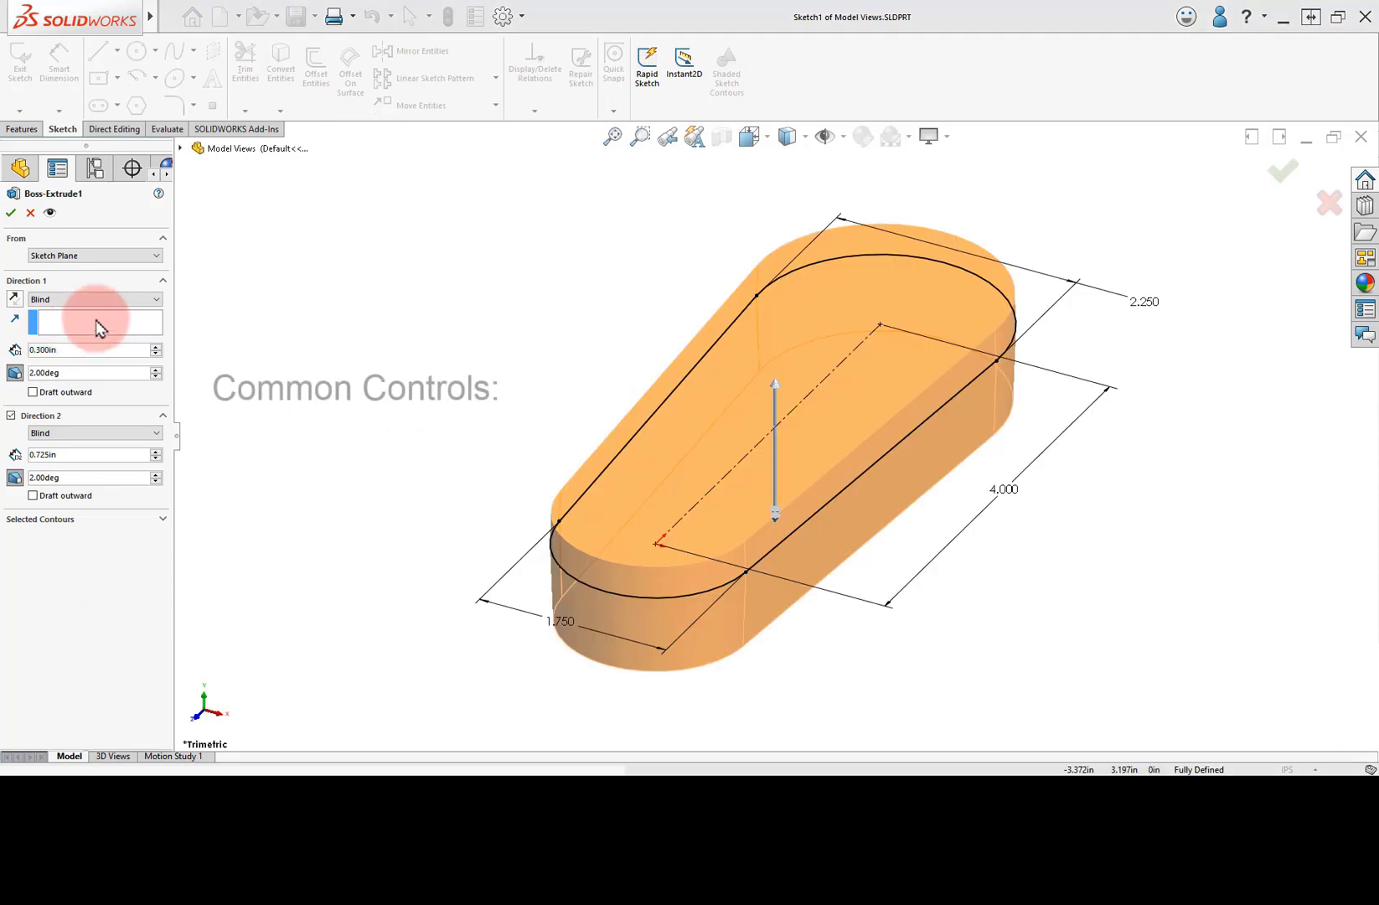
click(164, 238)
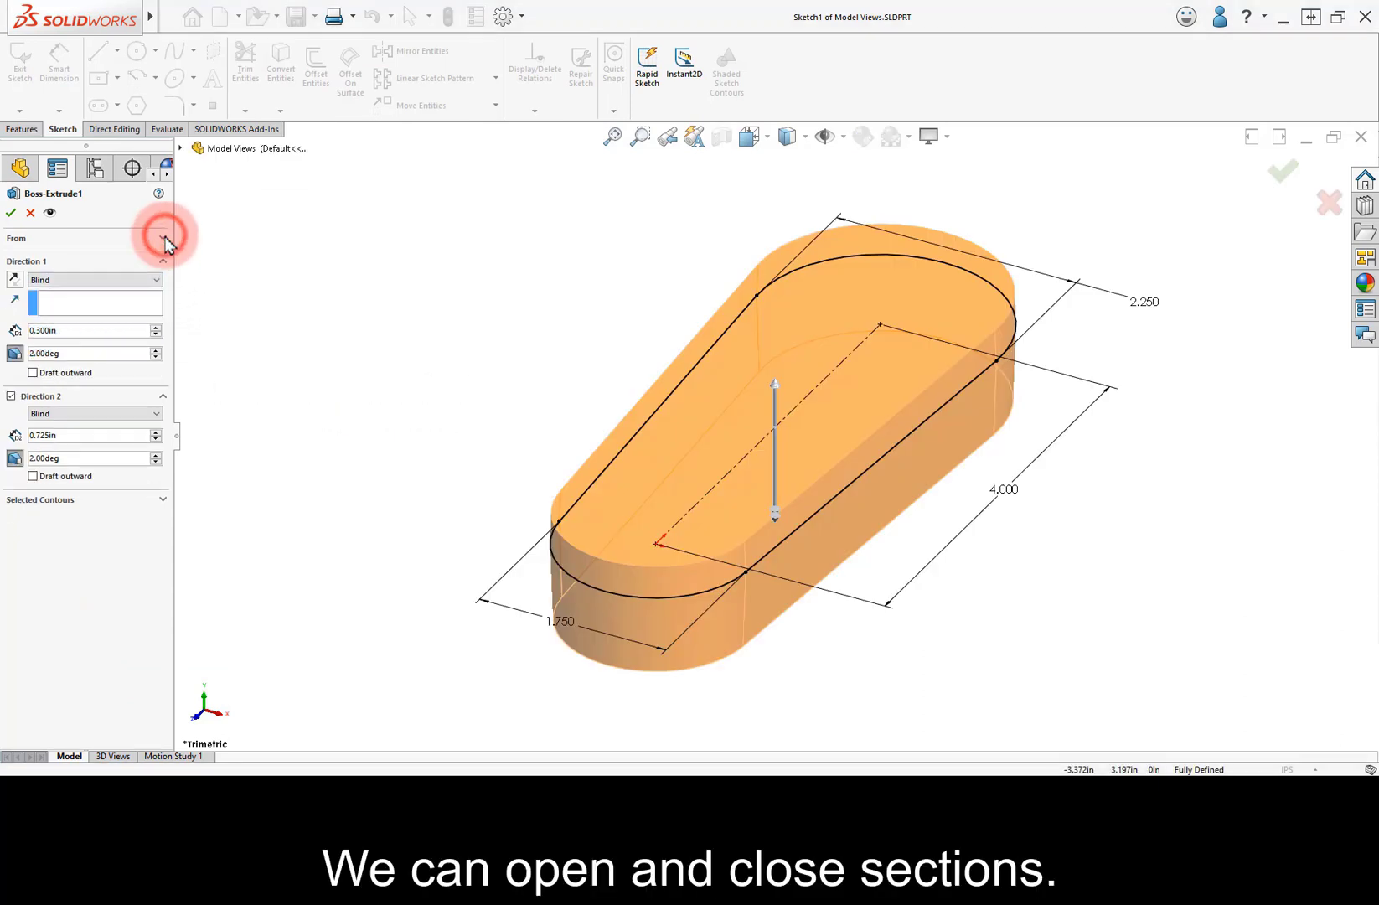
click(163, 238)
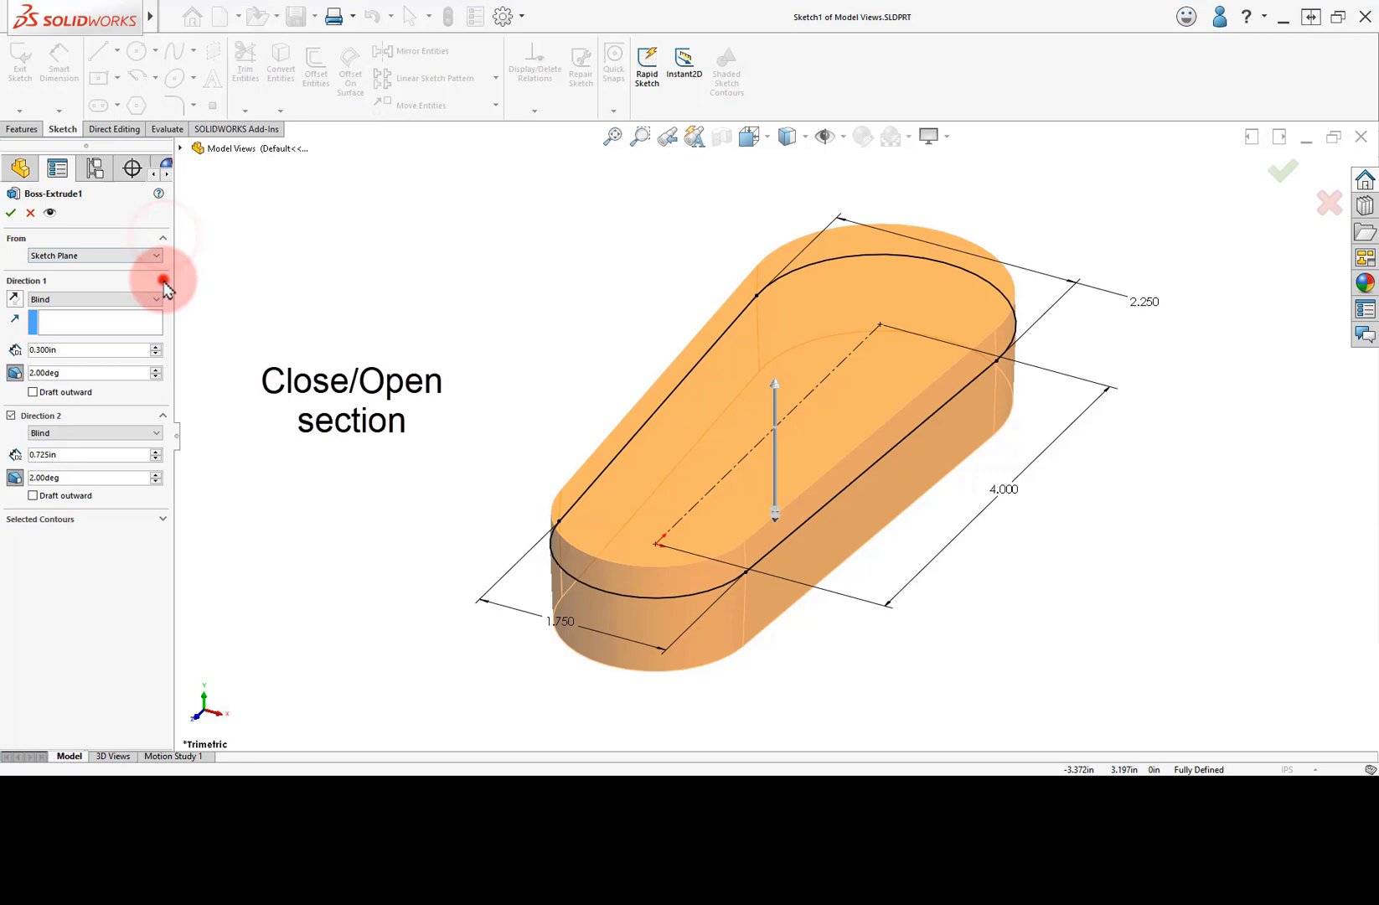
click(163, 281)
click(163, 281)
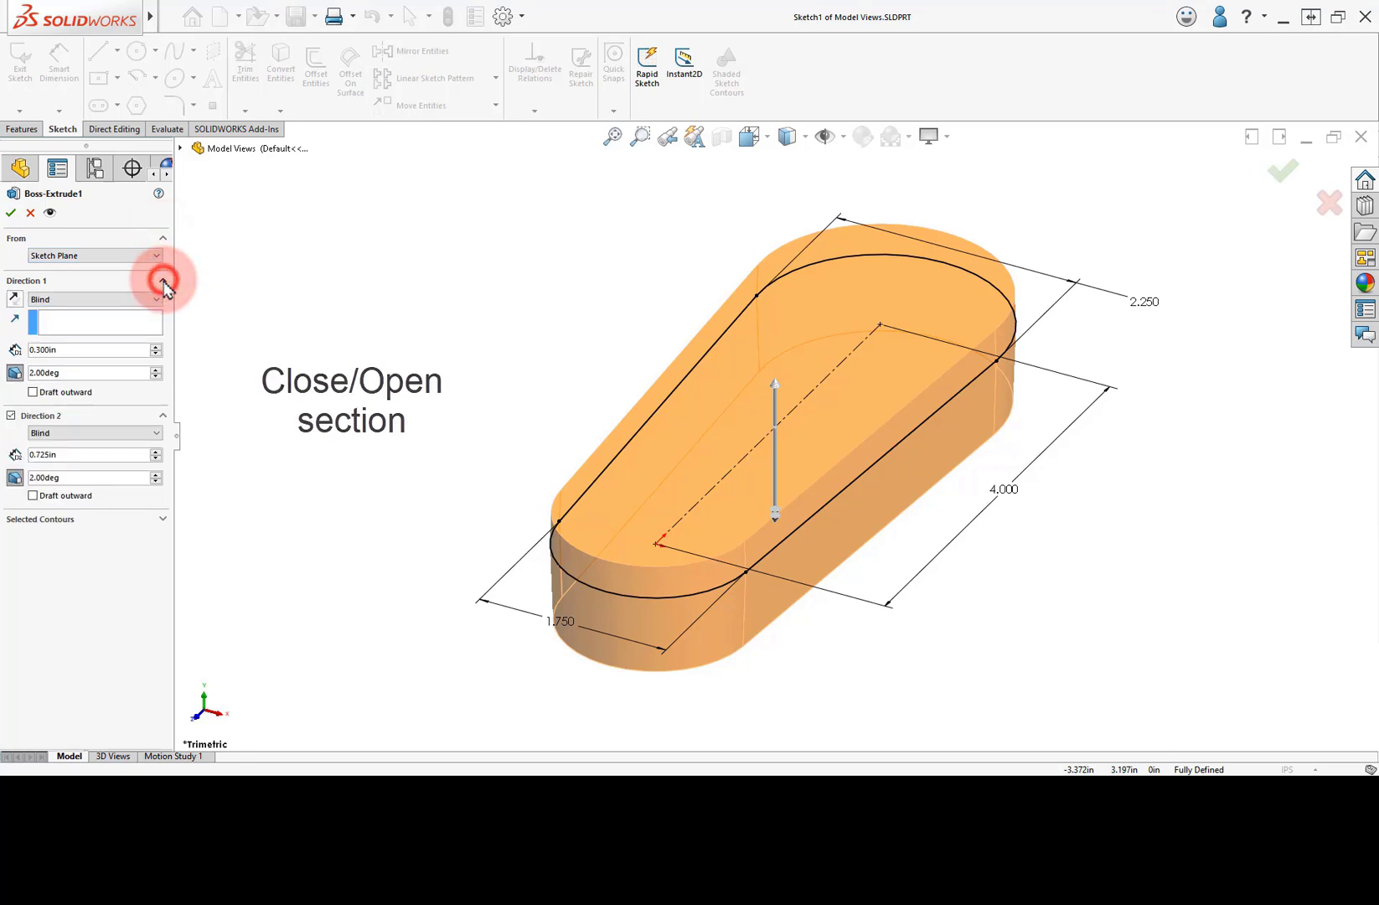
click(155, 346)
click(155, 346)
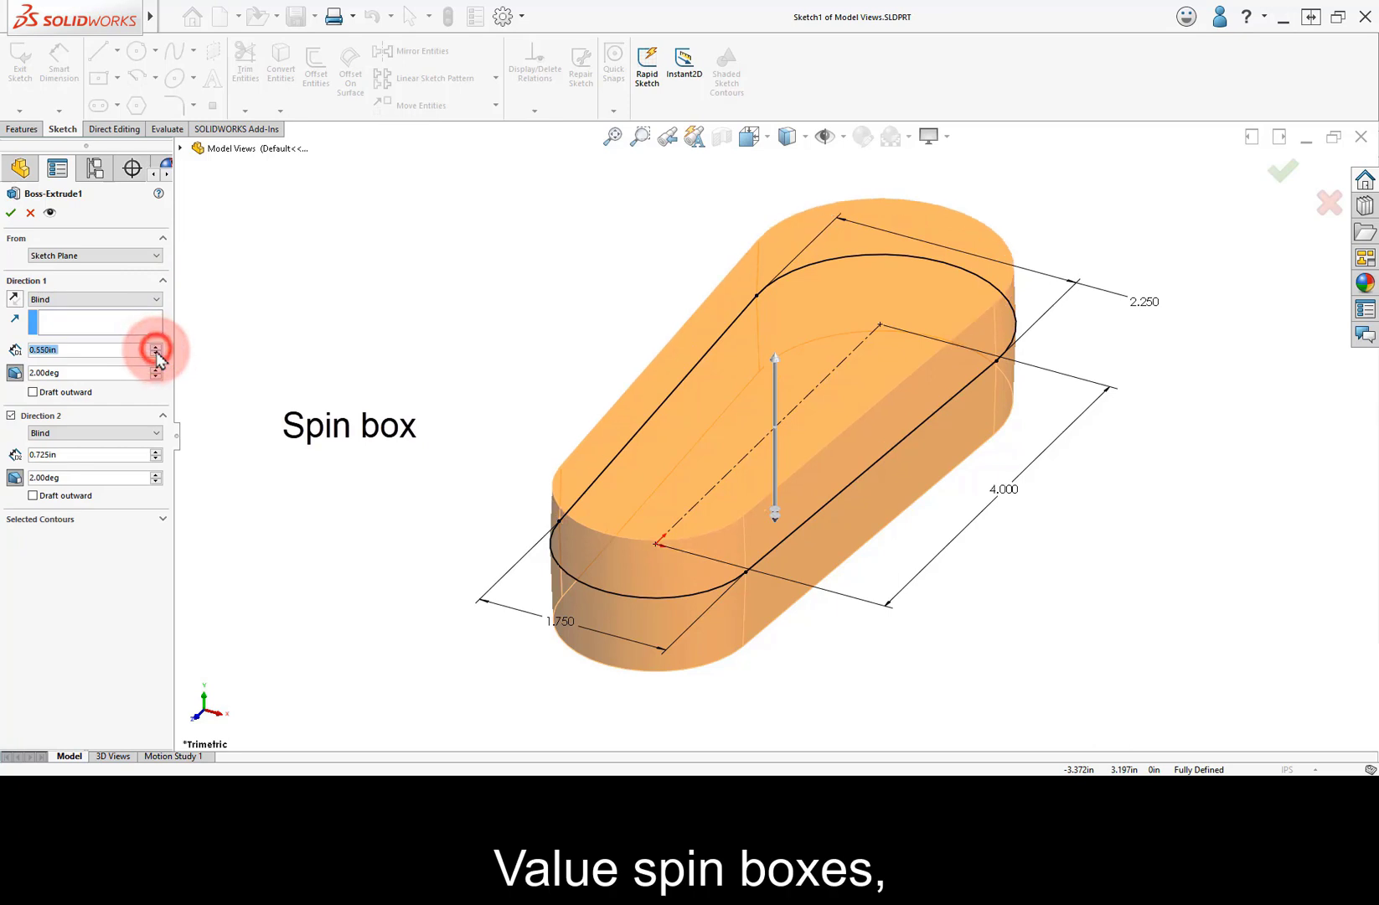
click(155, 353)
click(155, 353)
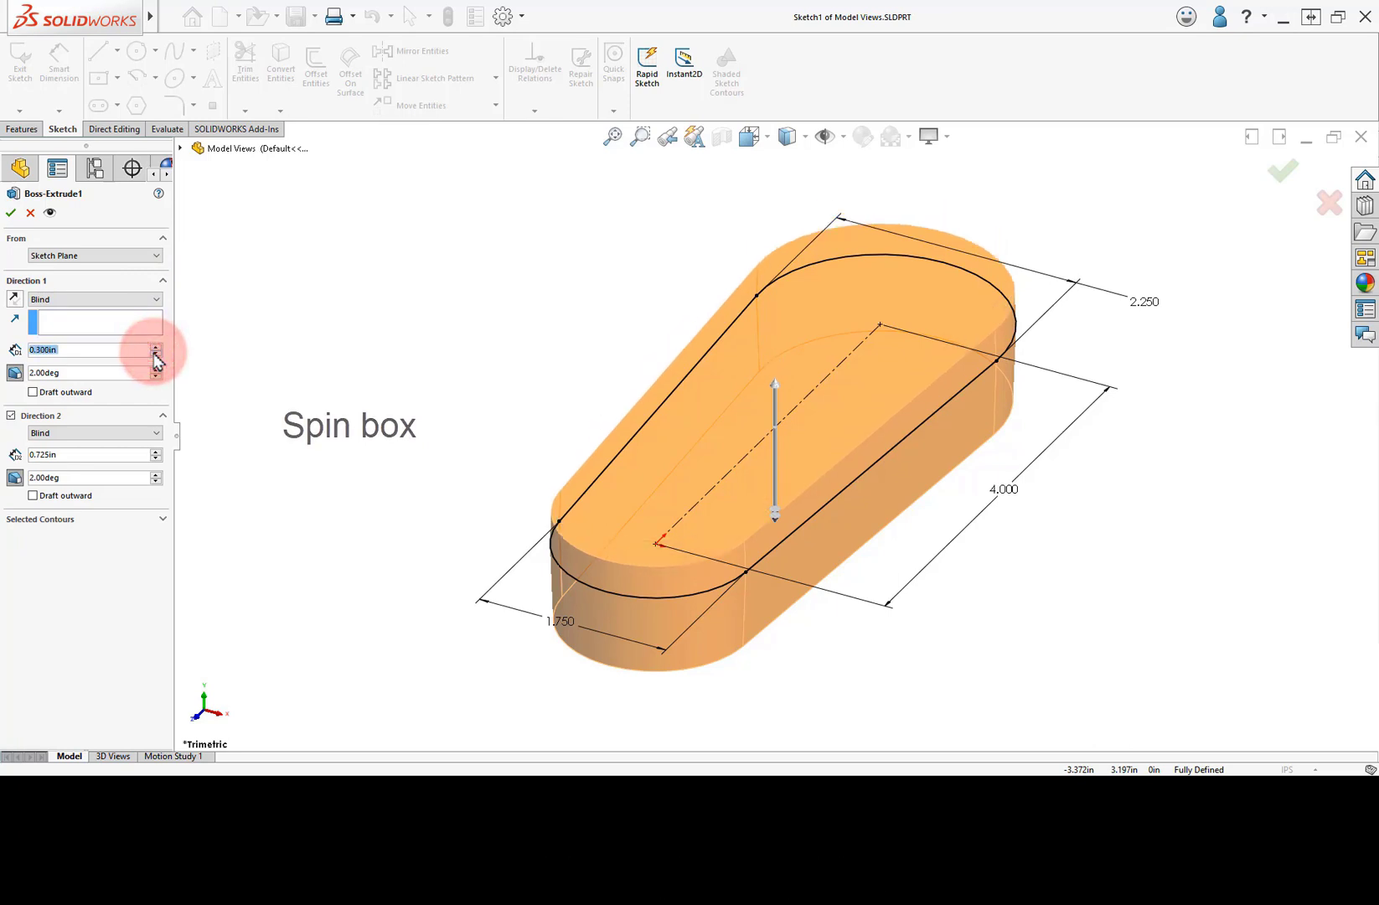
click(155, 346)
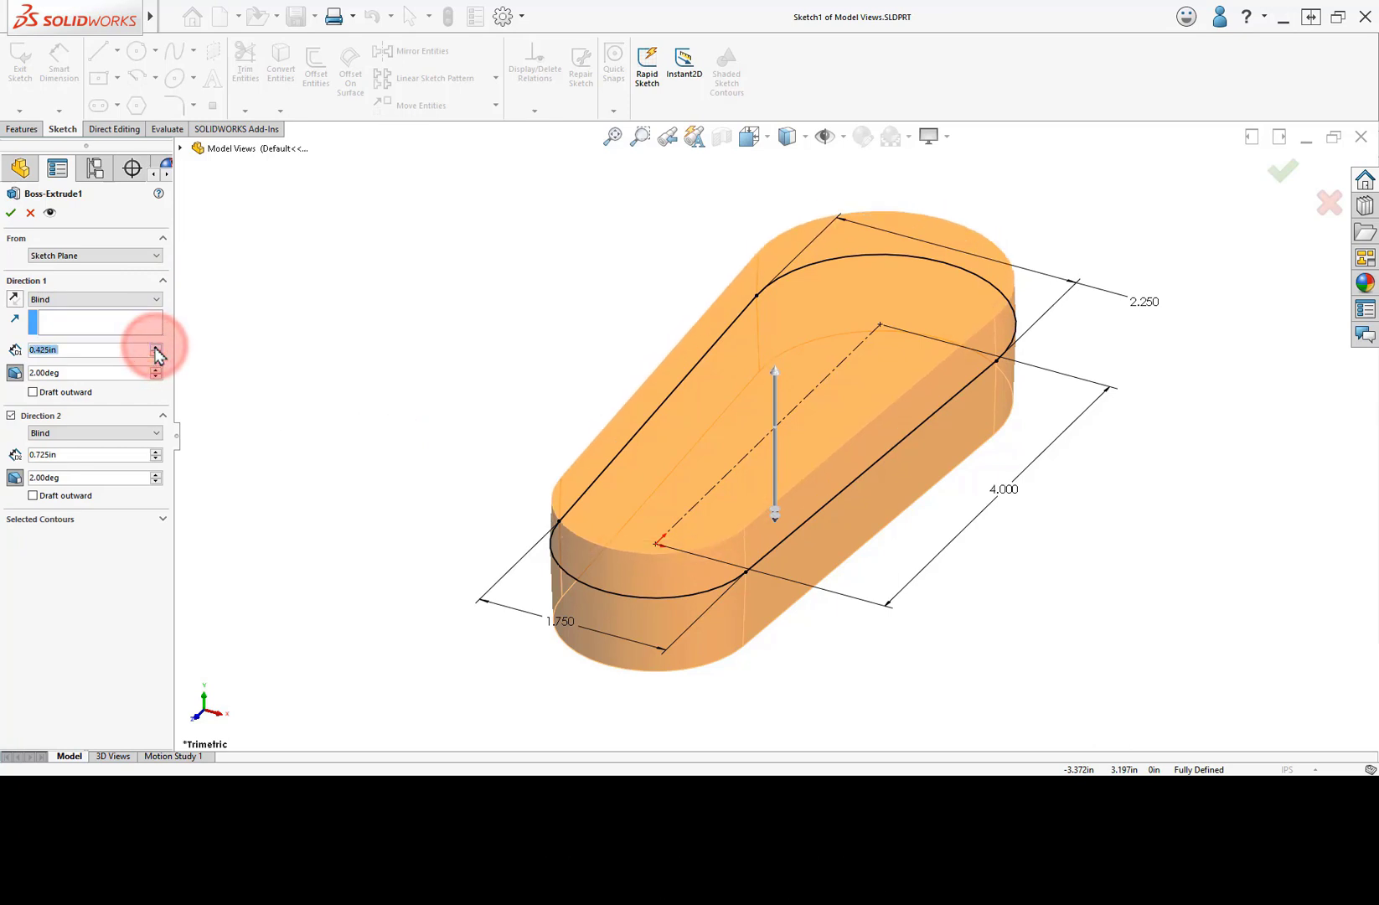
click(156, 299)
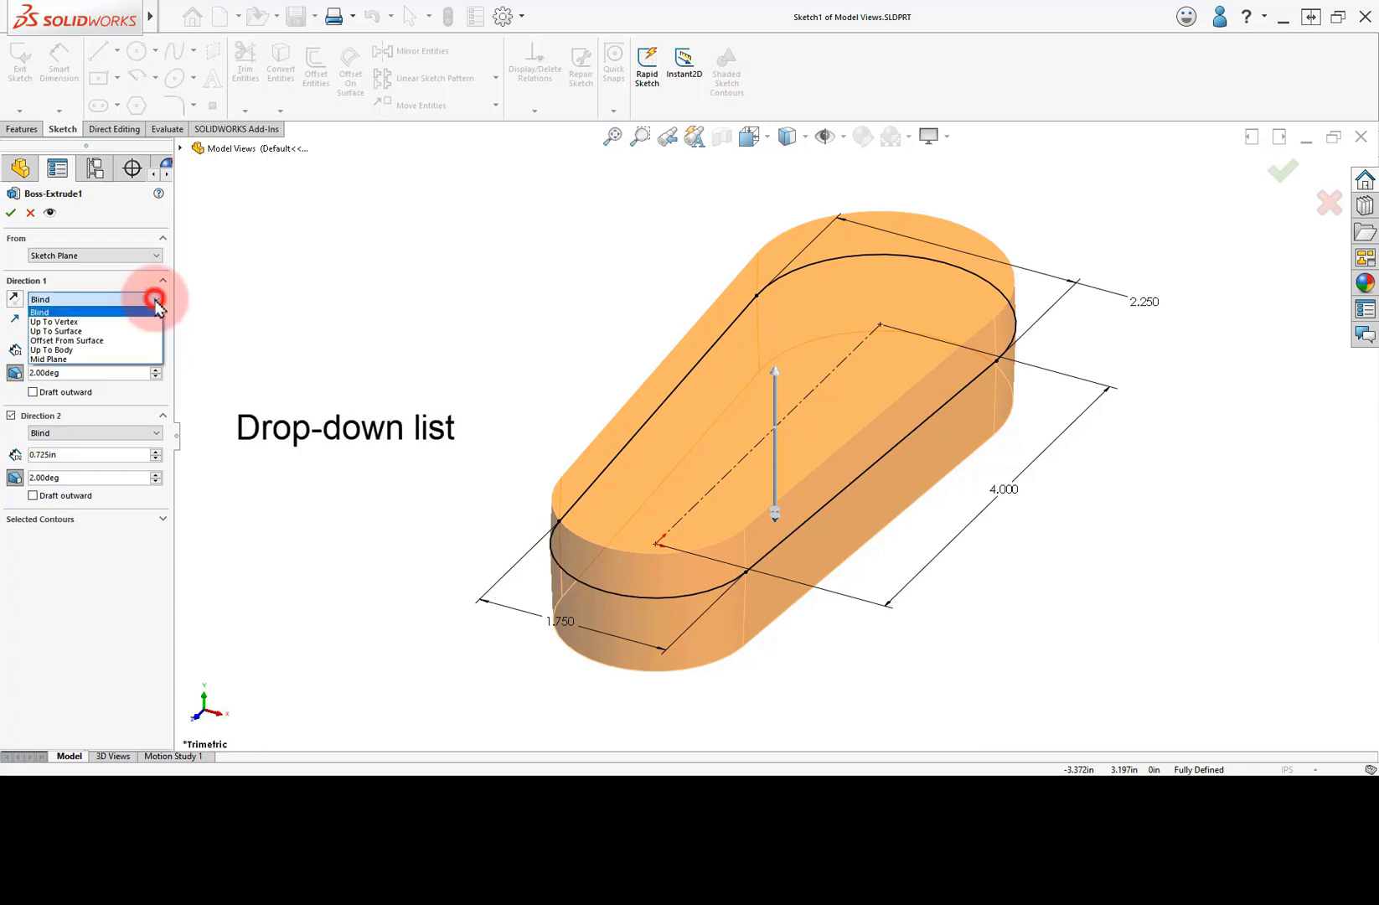
click(156, 301)
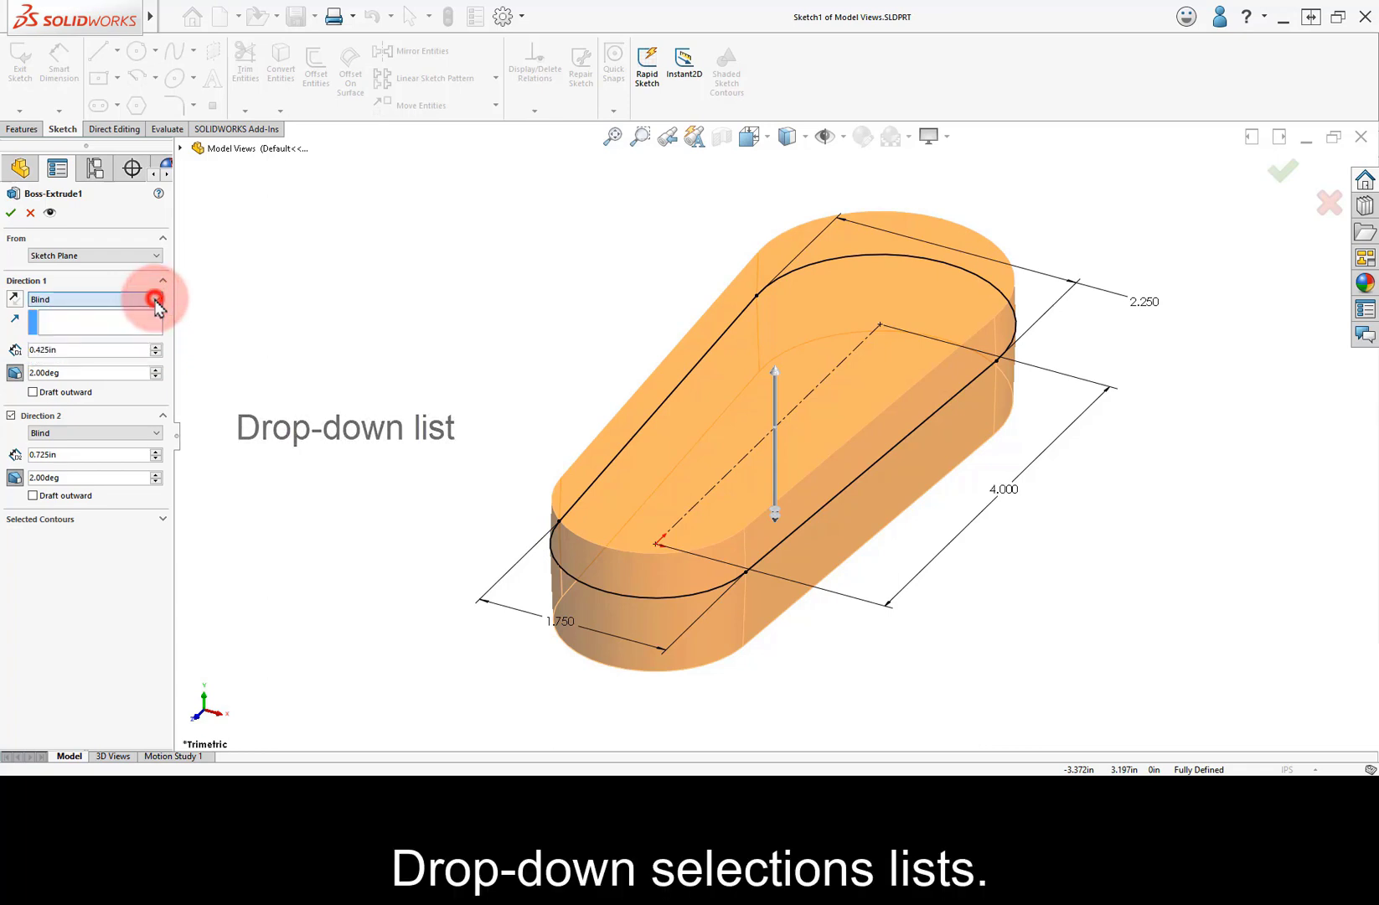
click(15, 374)
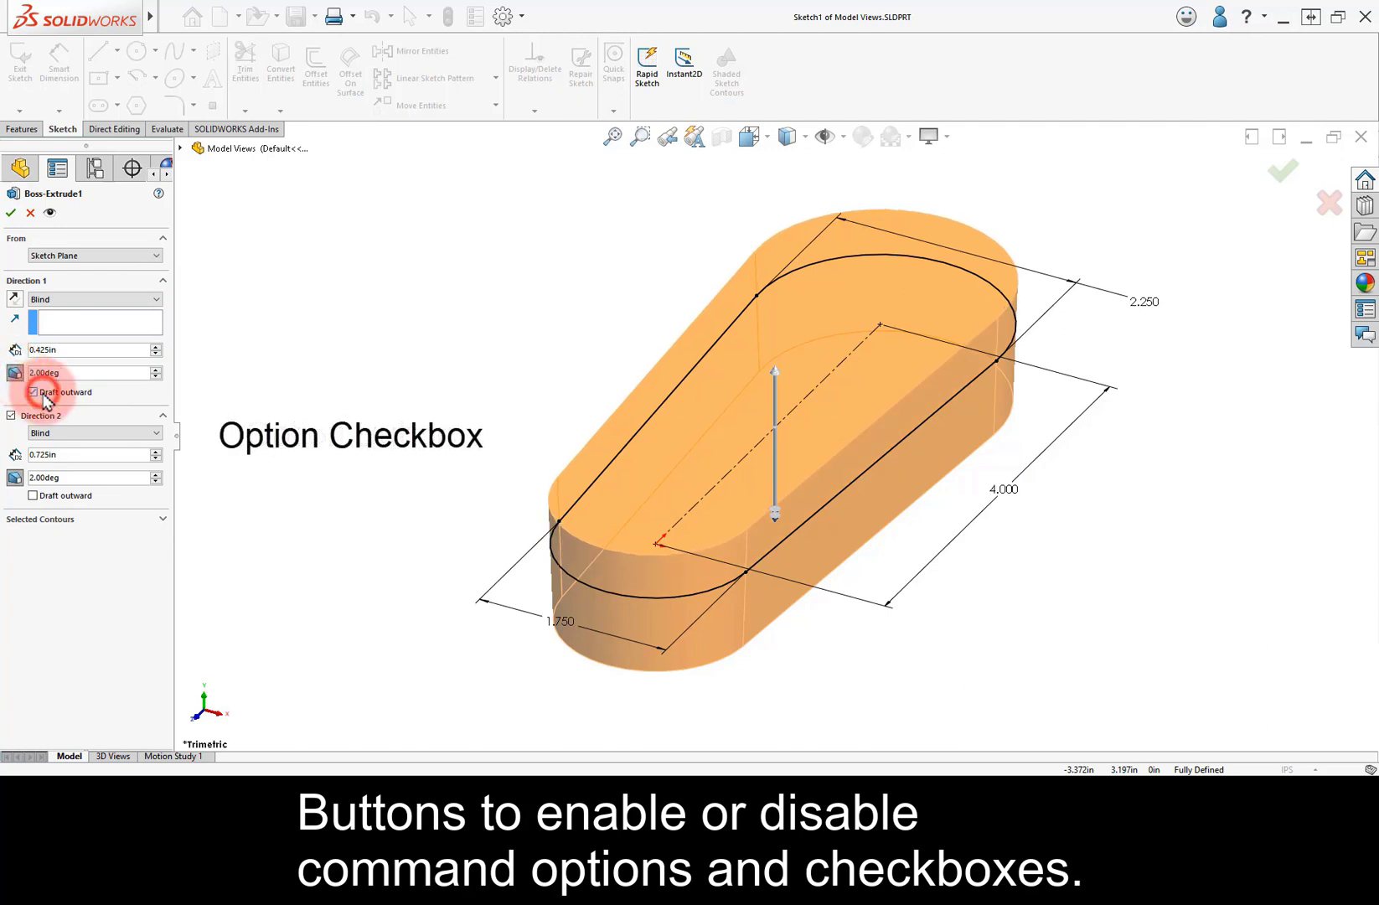
click(35, 392)
click(42, 394)
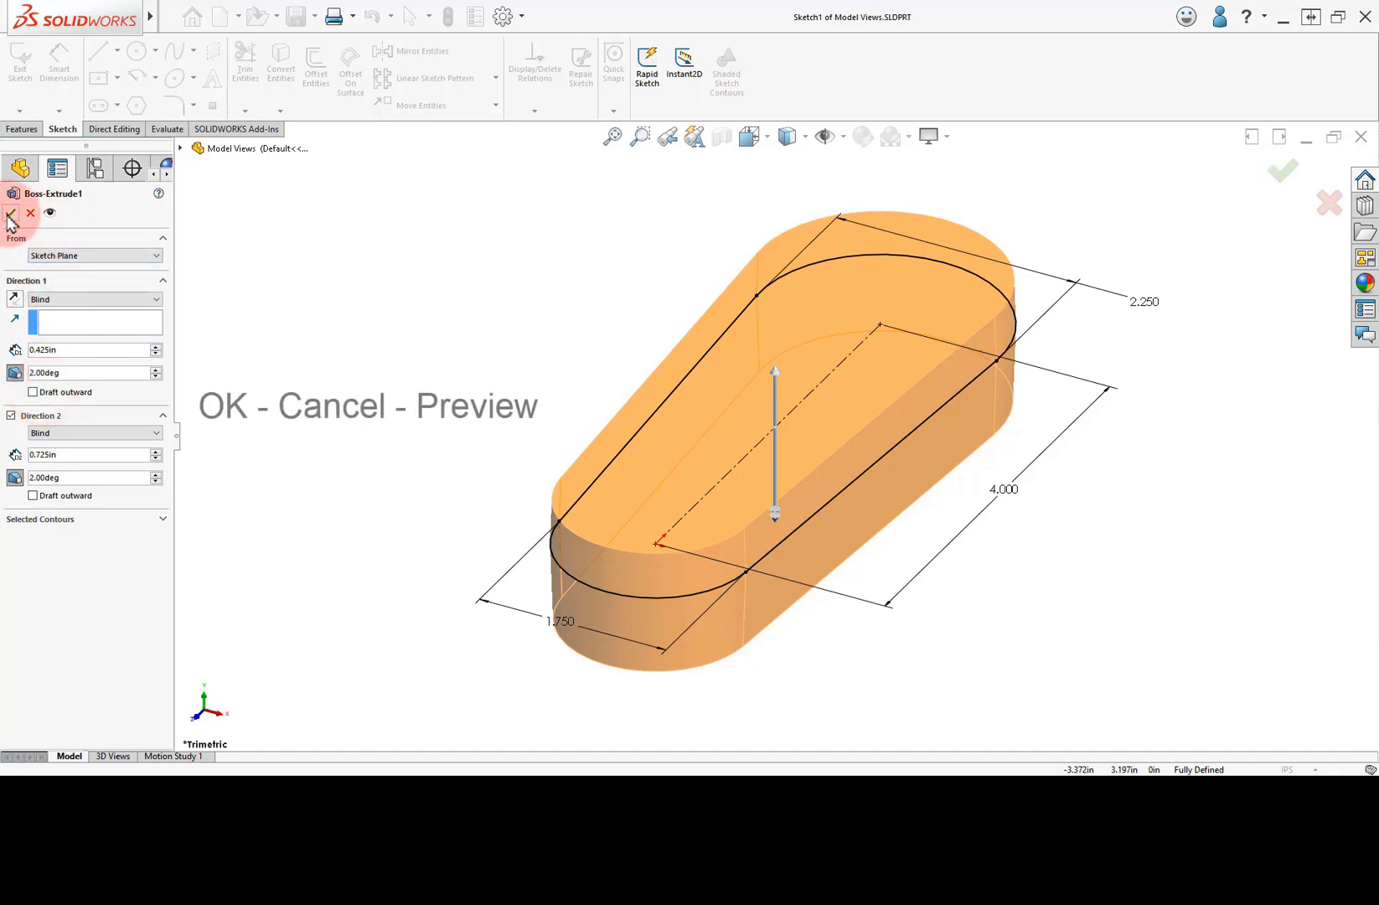
click(50, 215)
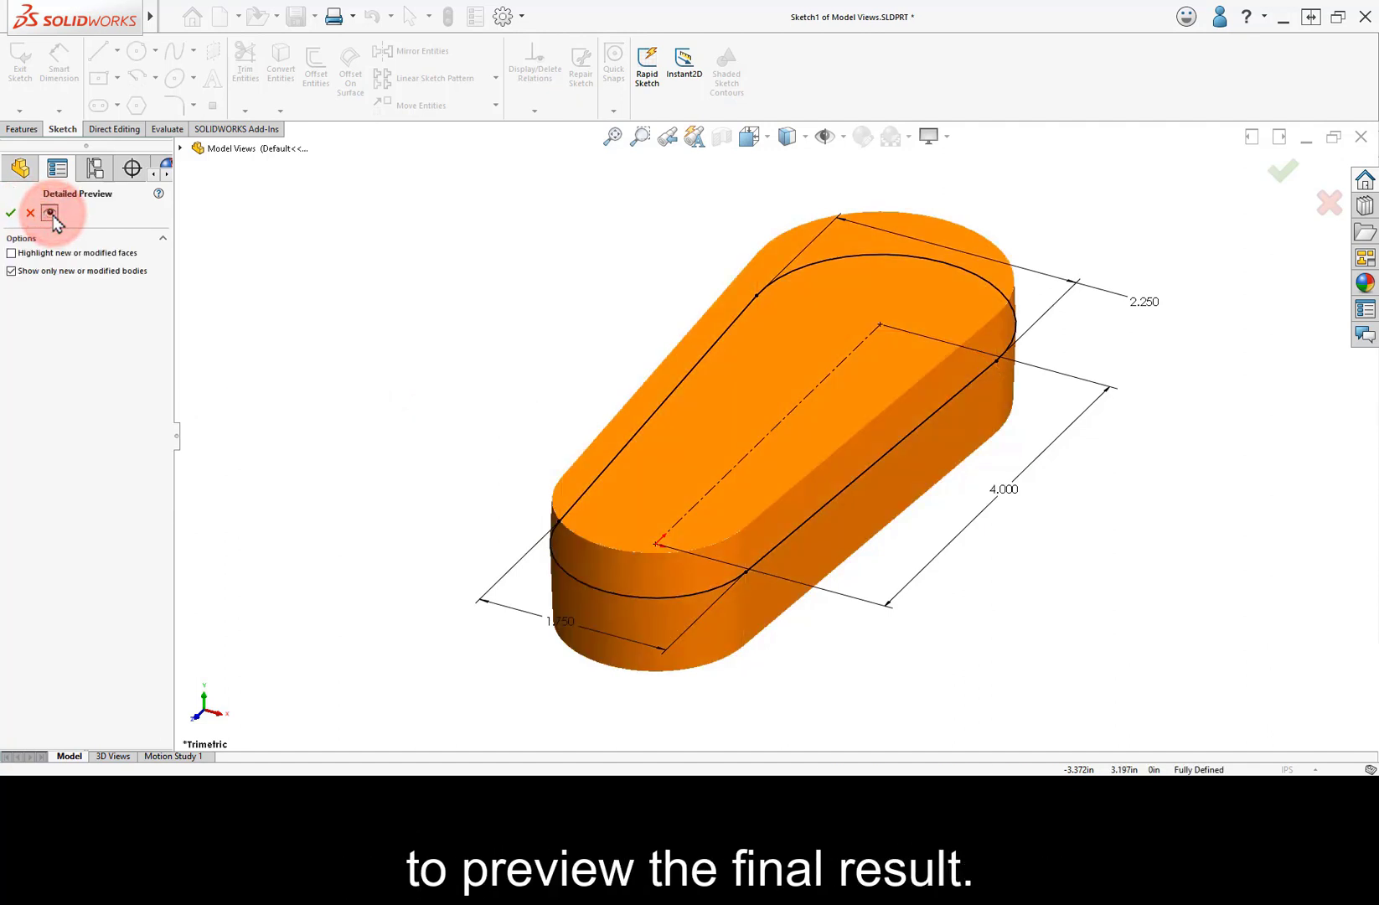
click(51, 214)
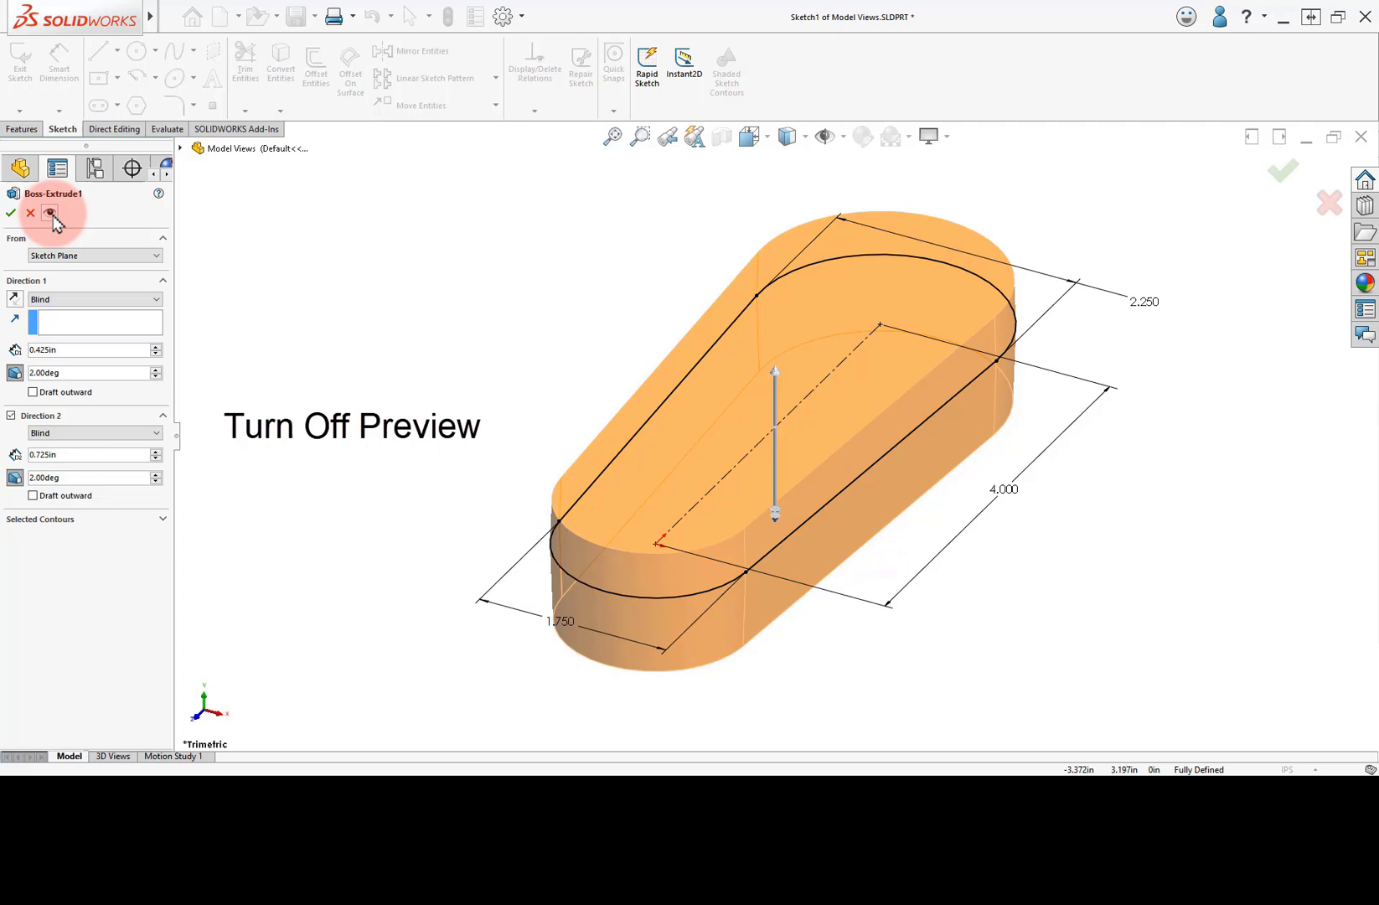
click(31, 215)
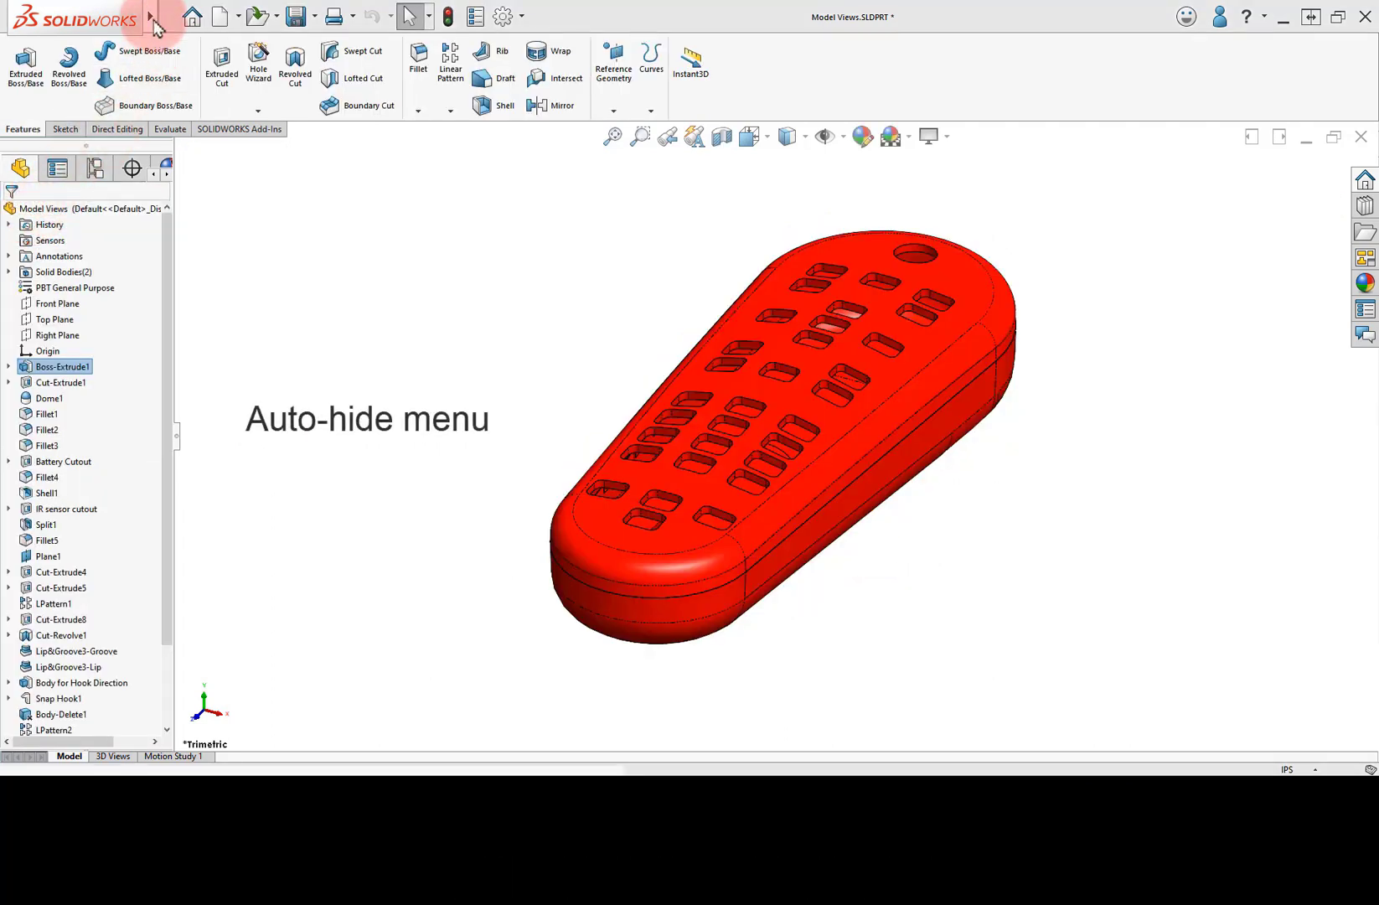
Step: Pin the main menu bar so it stays visible, and show the View menu's toolbar list
click(153, 18)
click(171, 18)
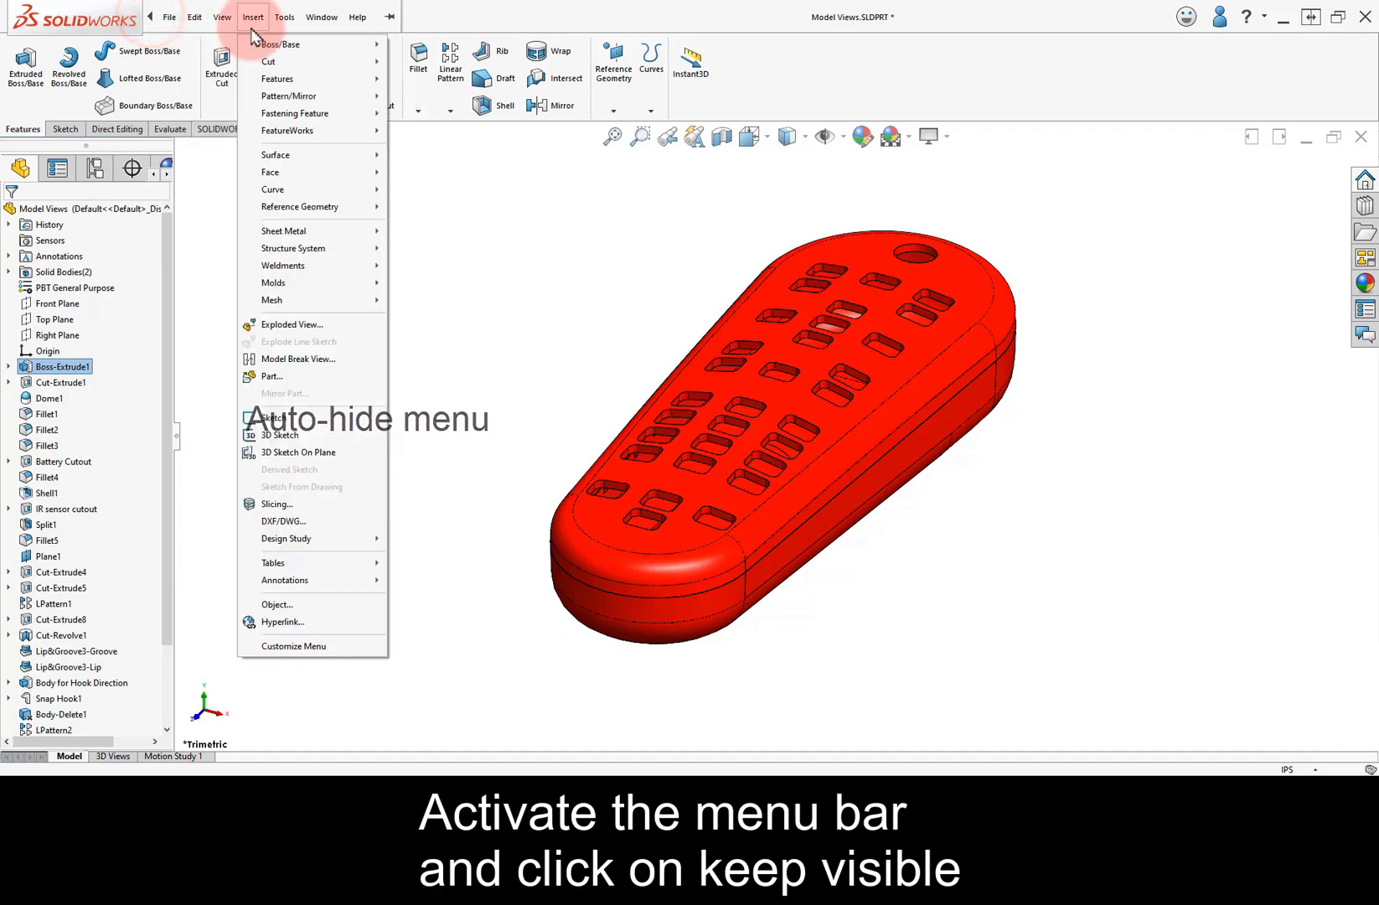
click(389, 20)
click(365, 212)
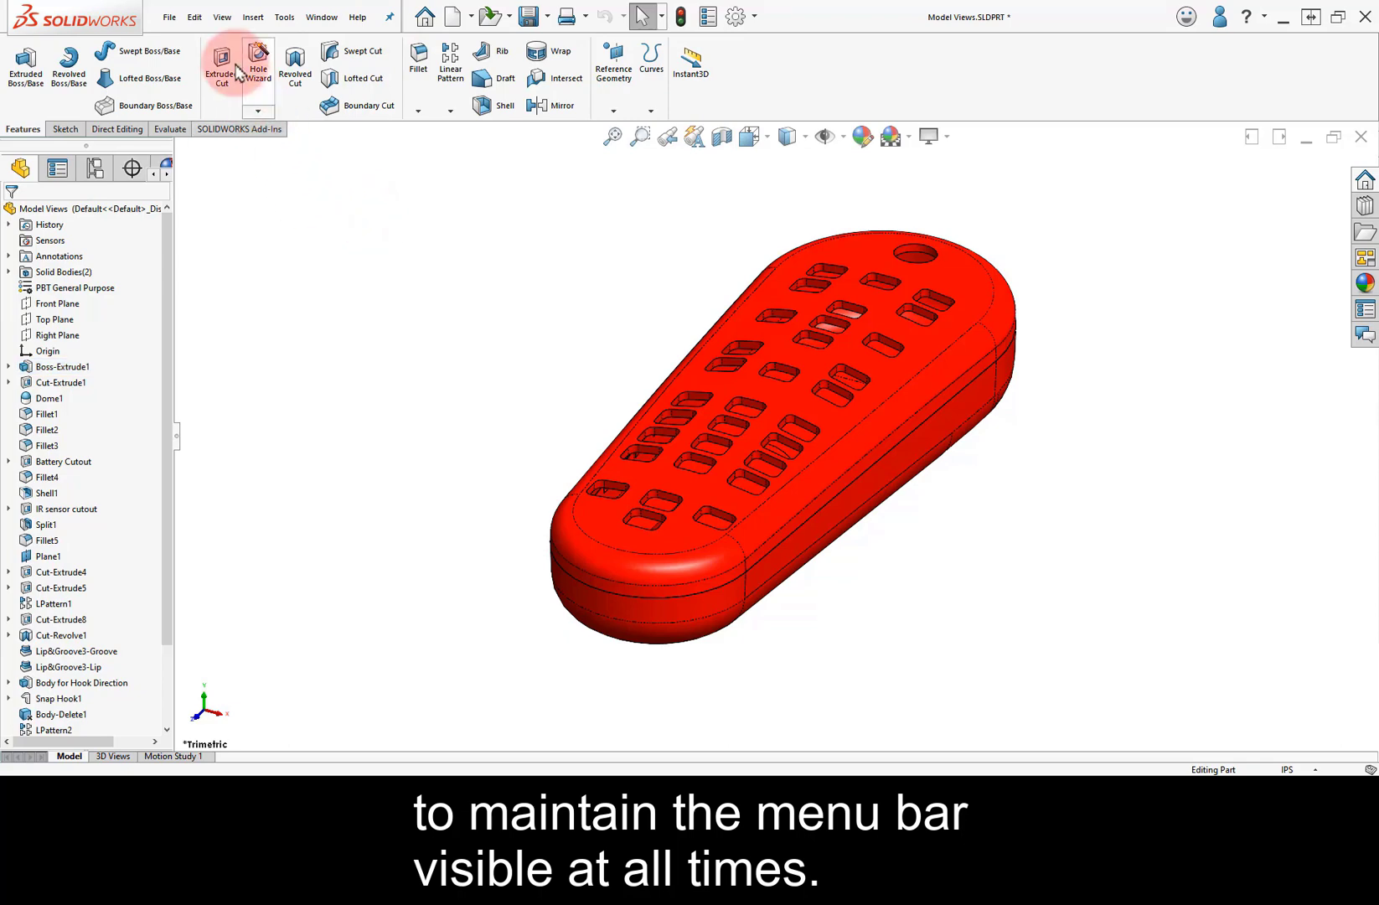
click(222, 18)
click(248, 170)
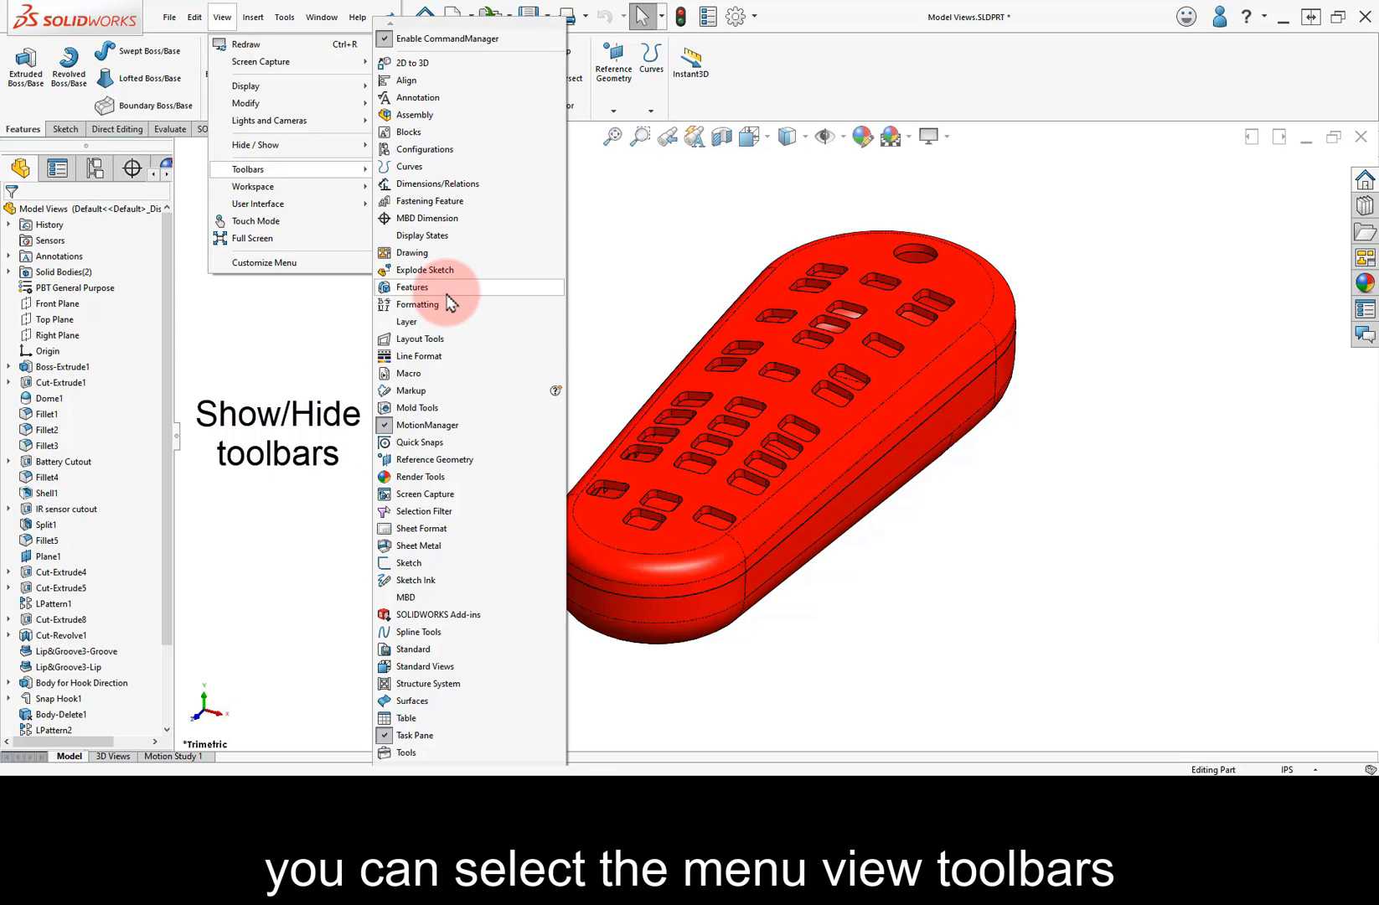
click(446, 291)
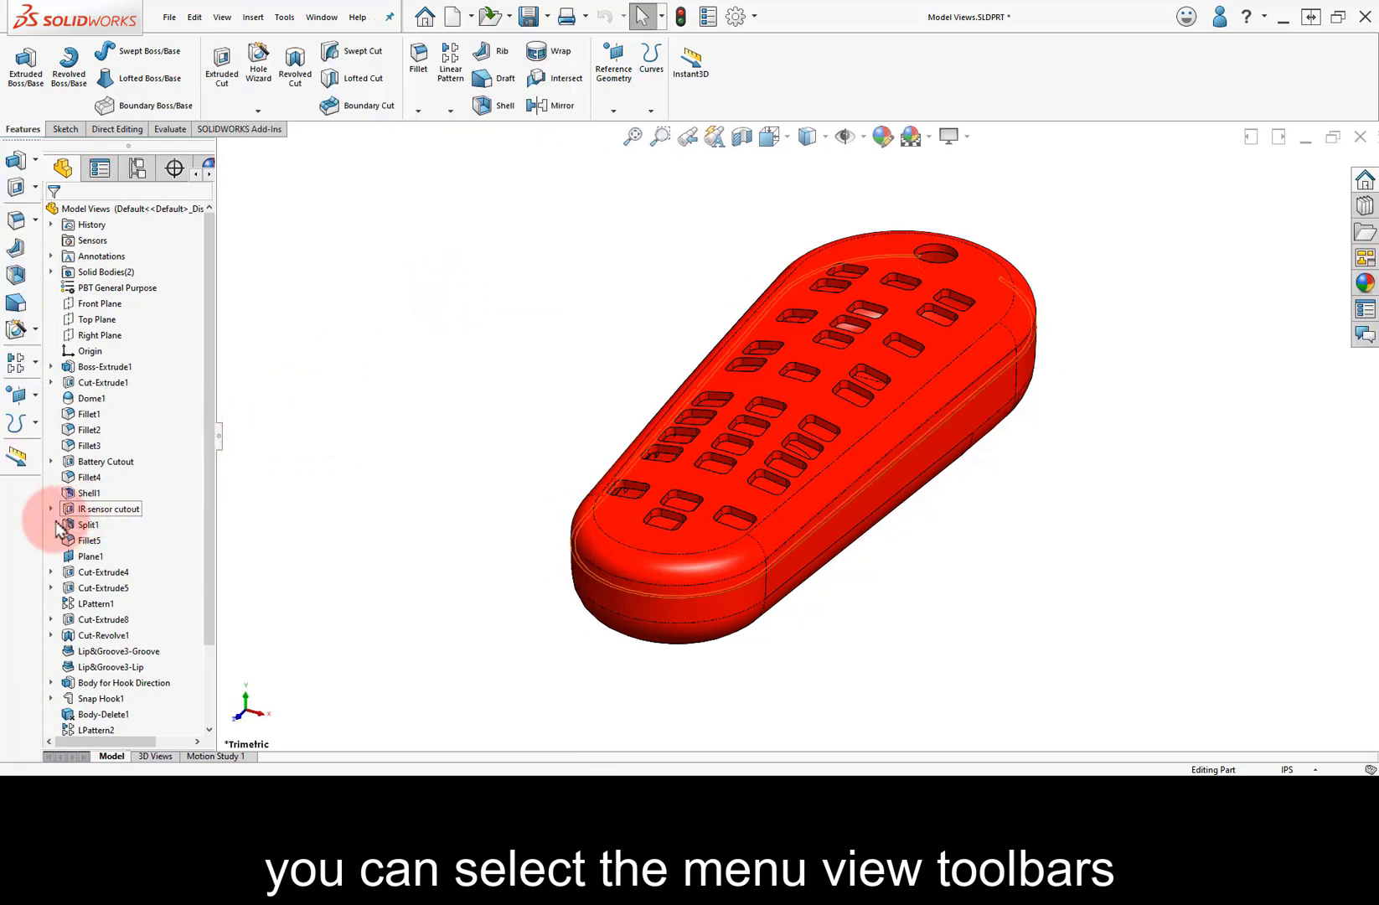
right_click(18, 504)
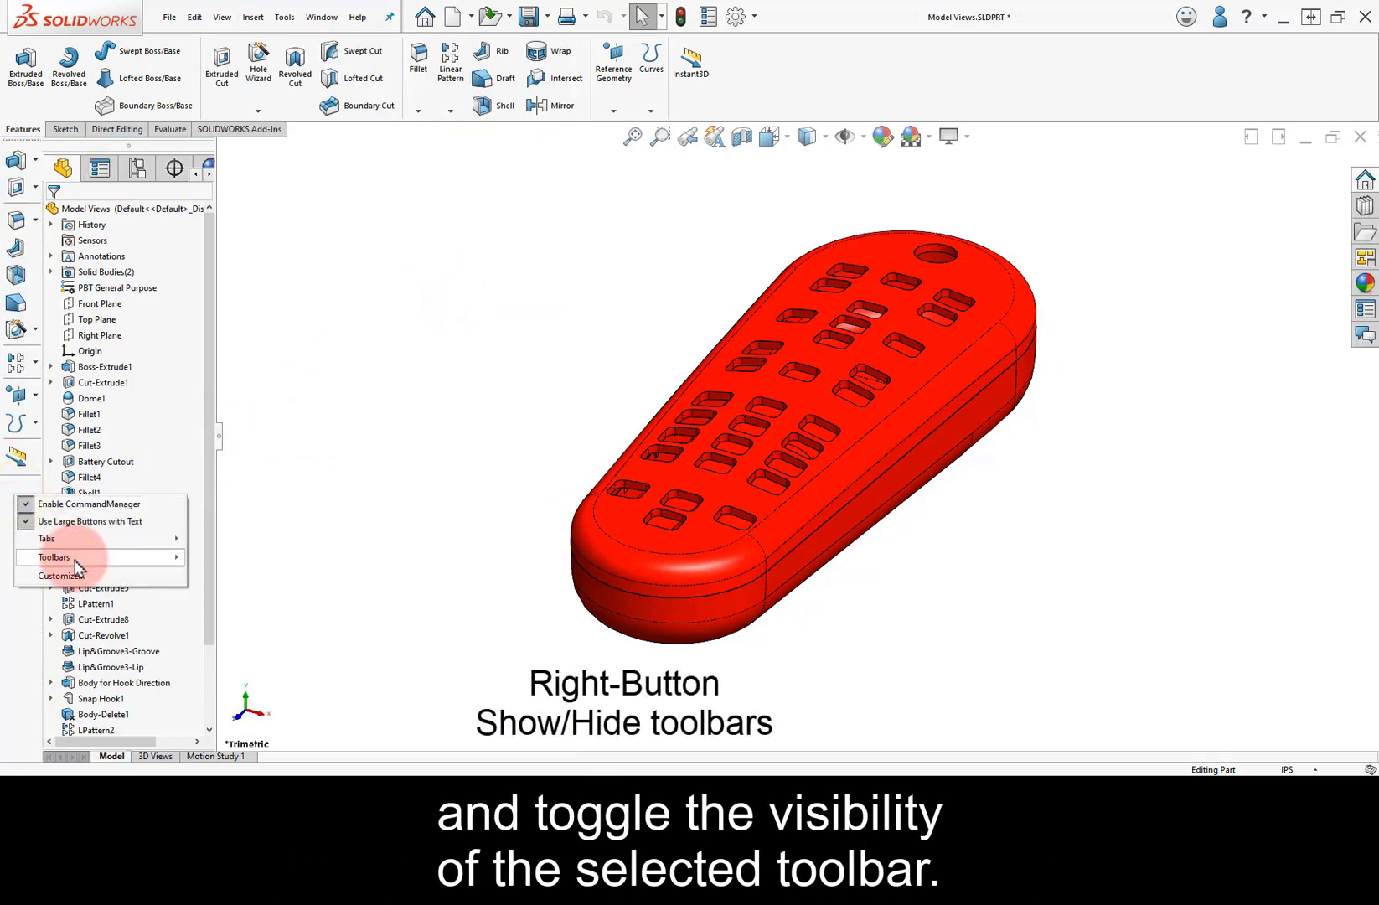
click(73, 559)
click(224, 390)
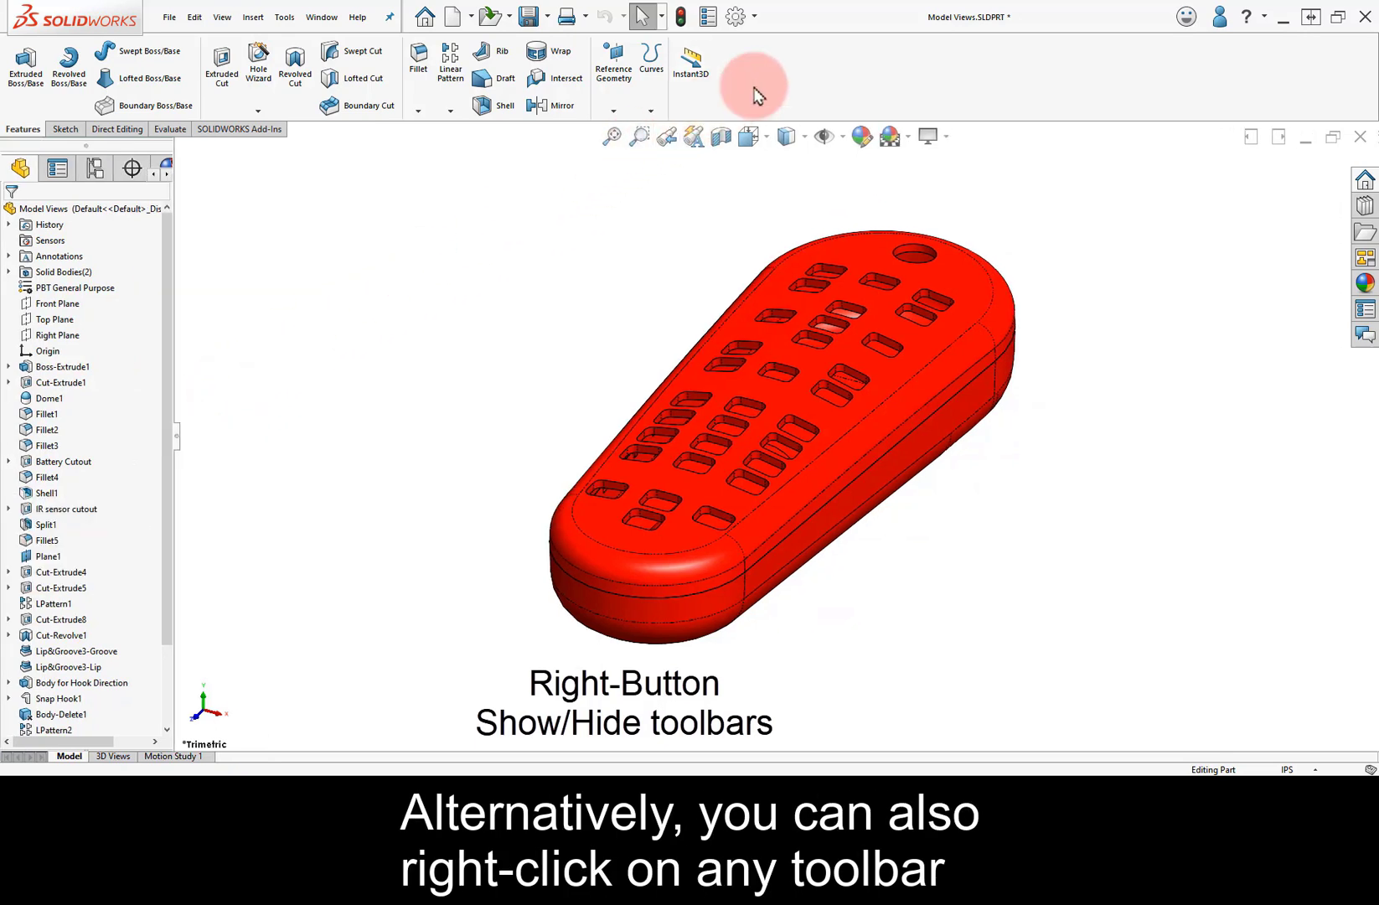
right_click(758, 86)
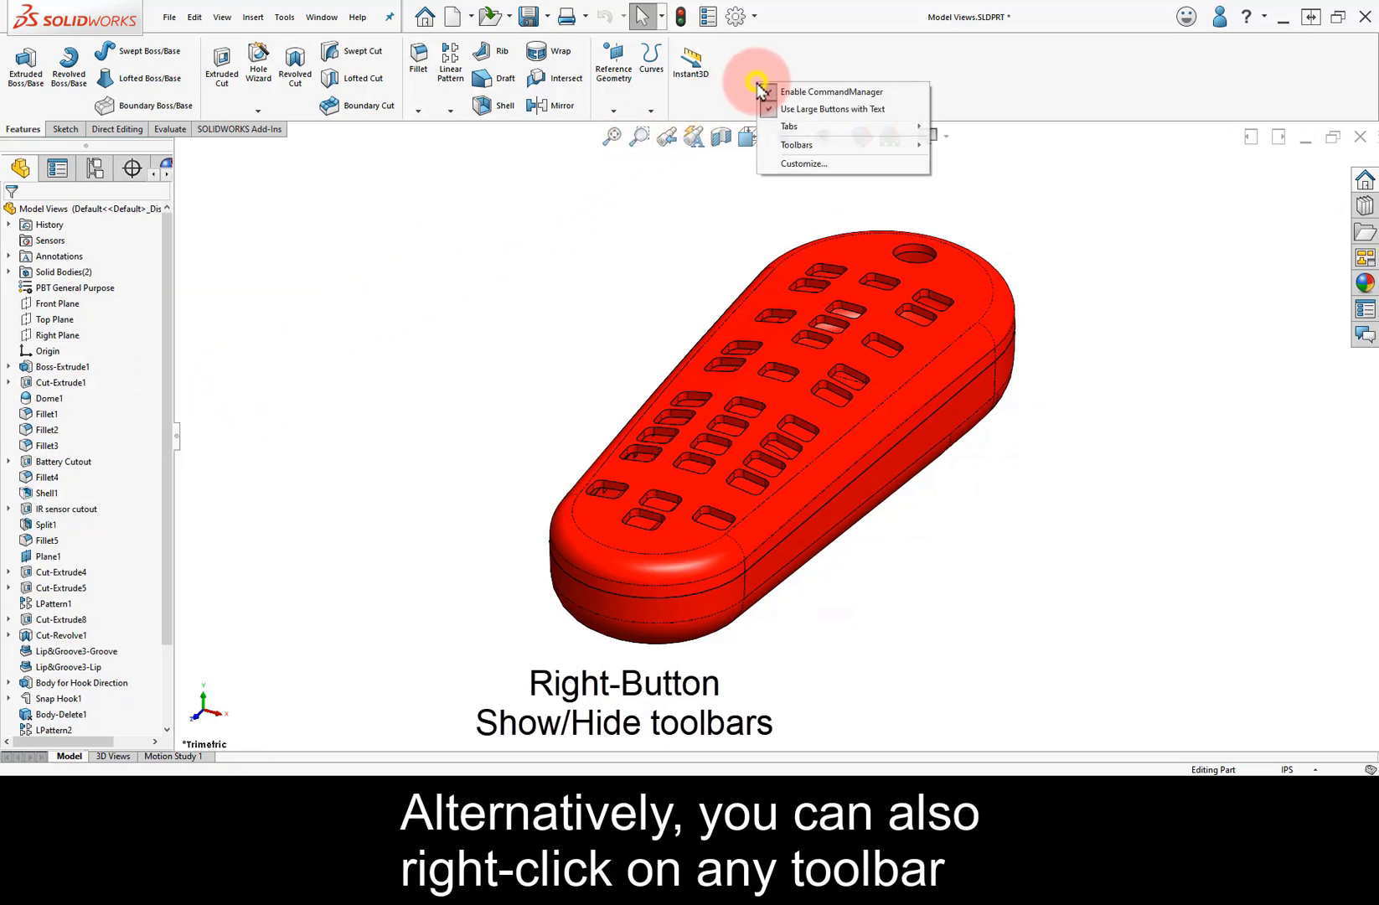
click(844, 145)
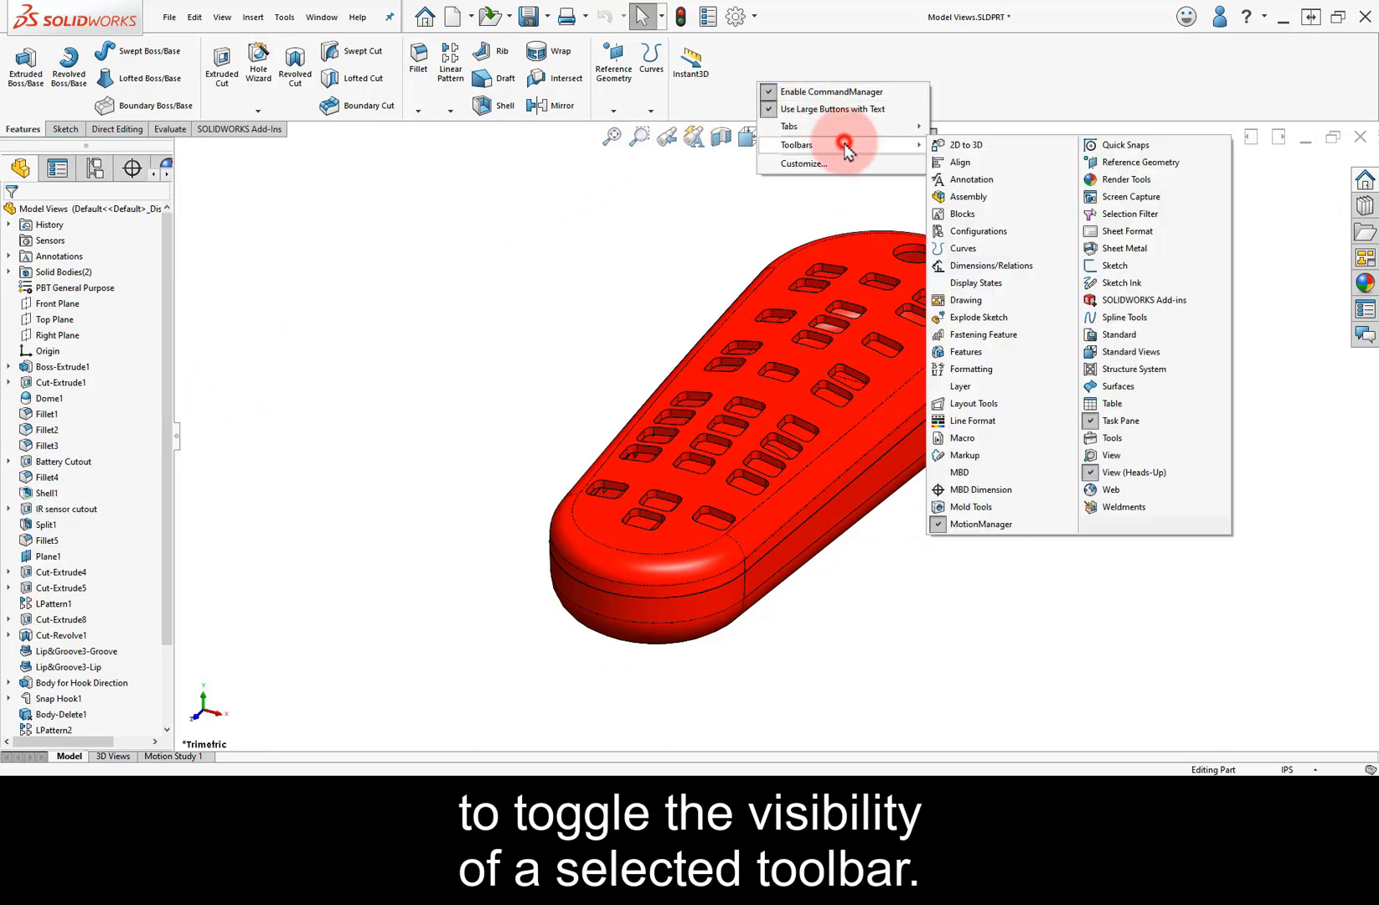
click(985, 354)
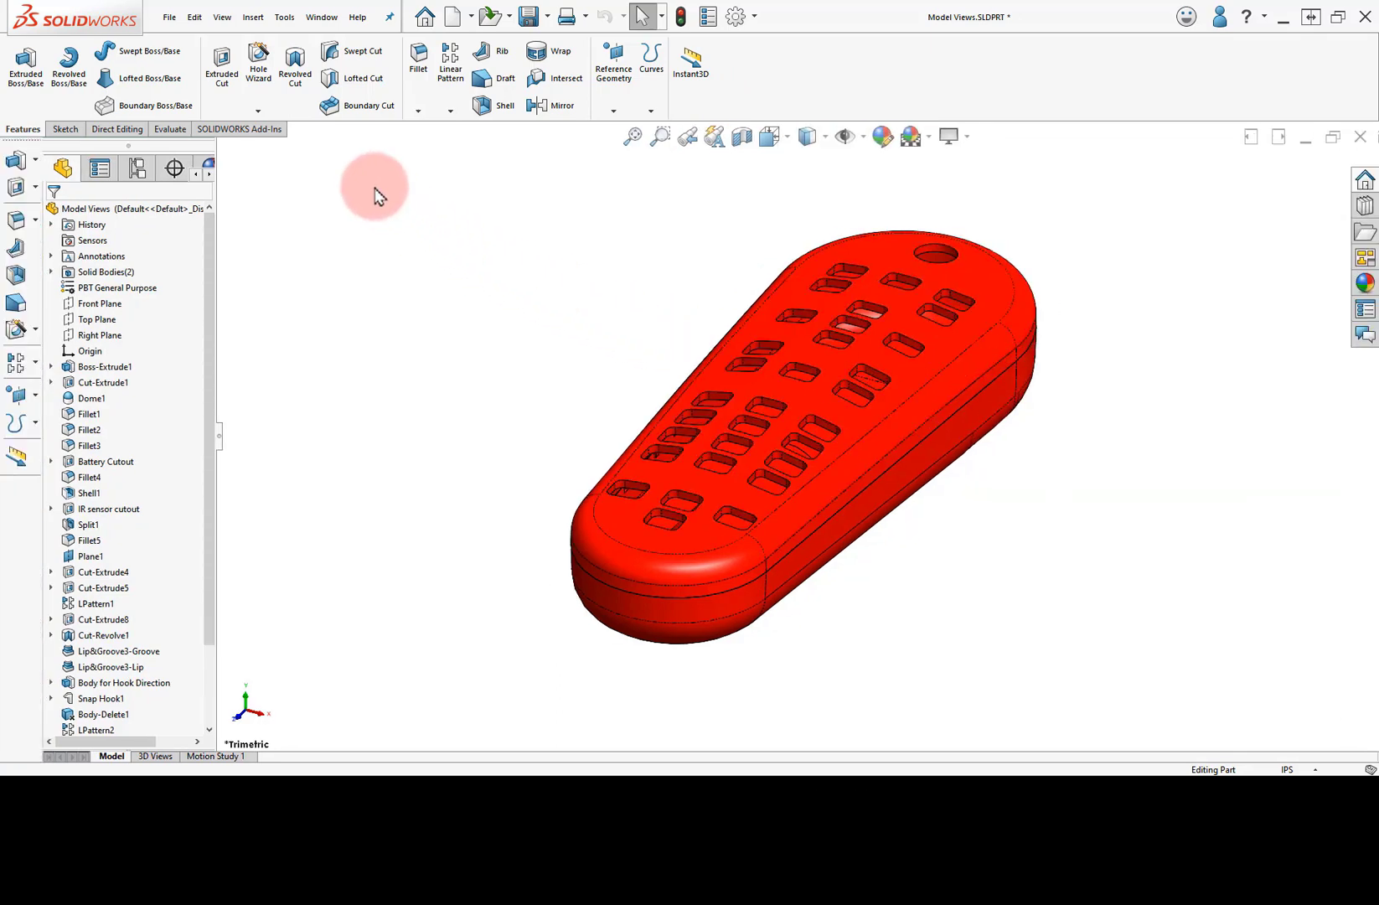
click(228, 22)
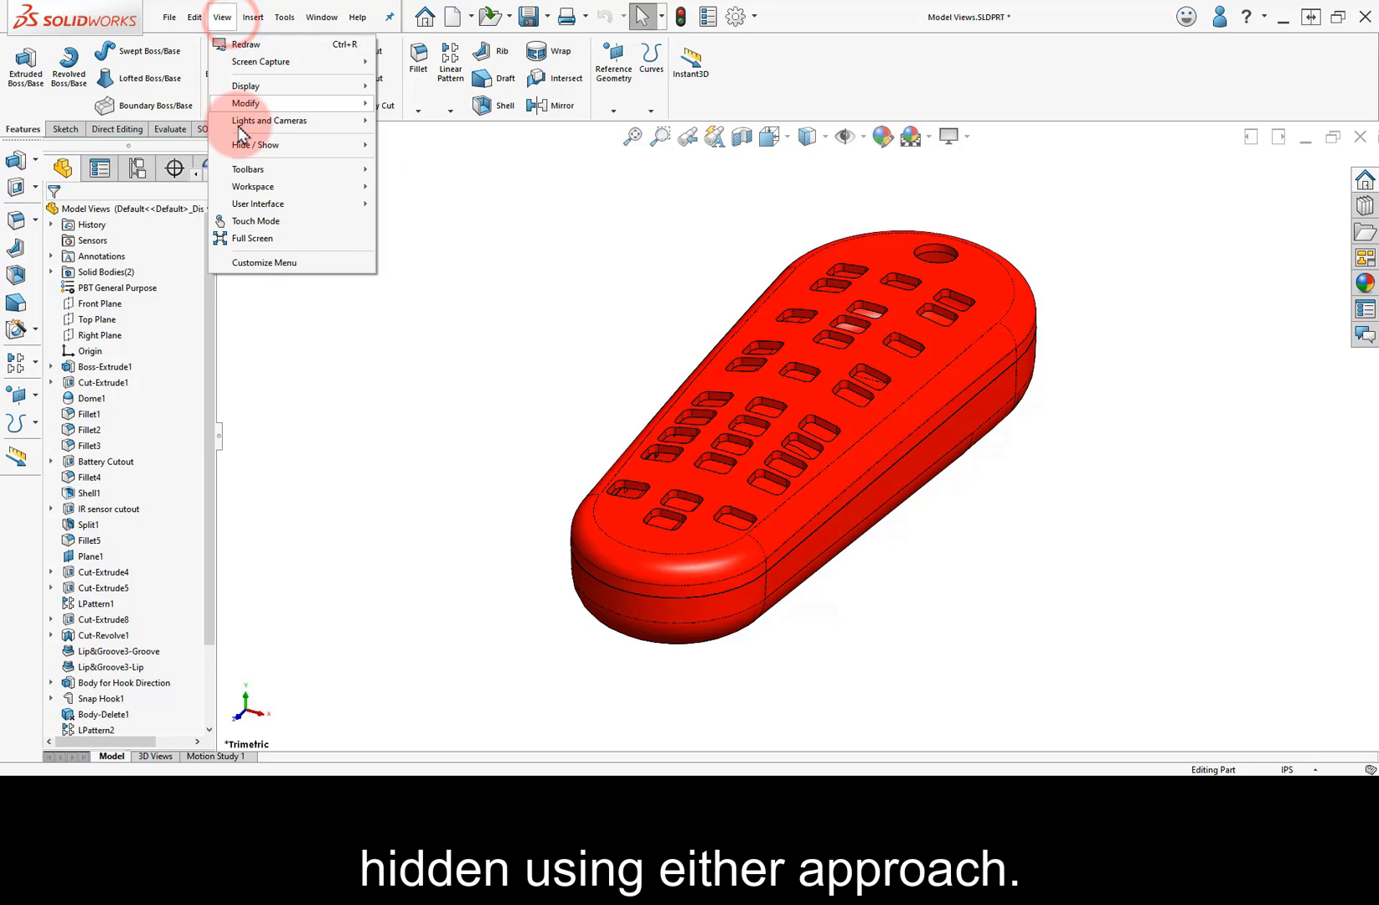
click(253, 168)
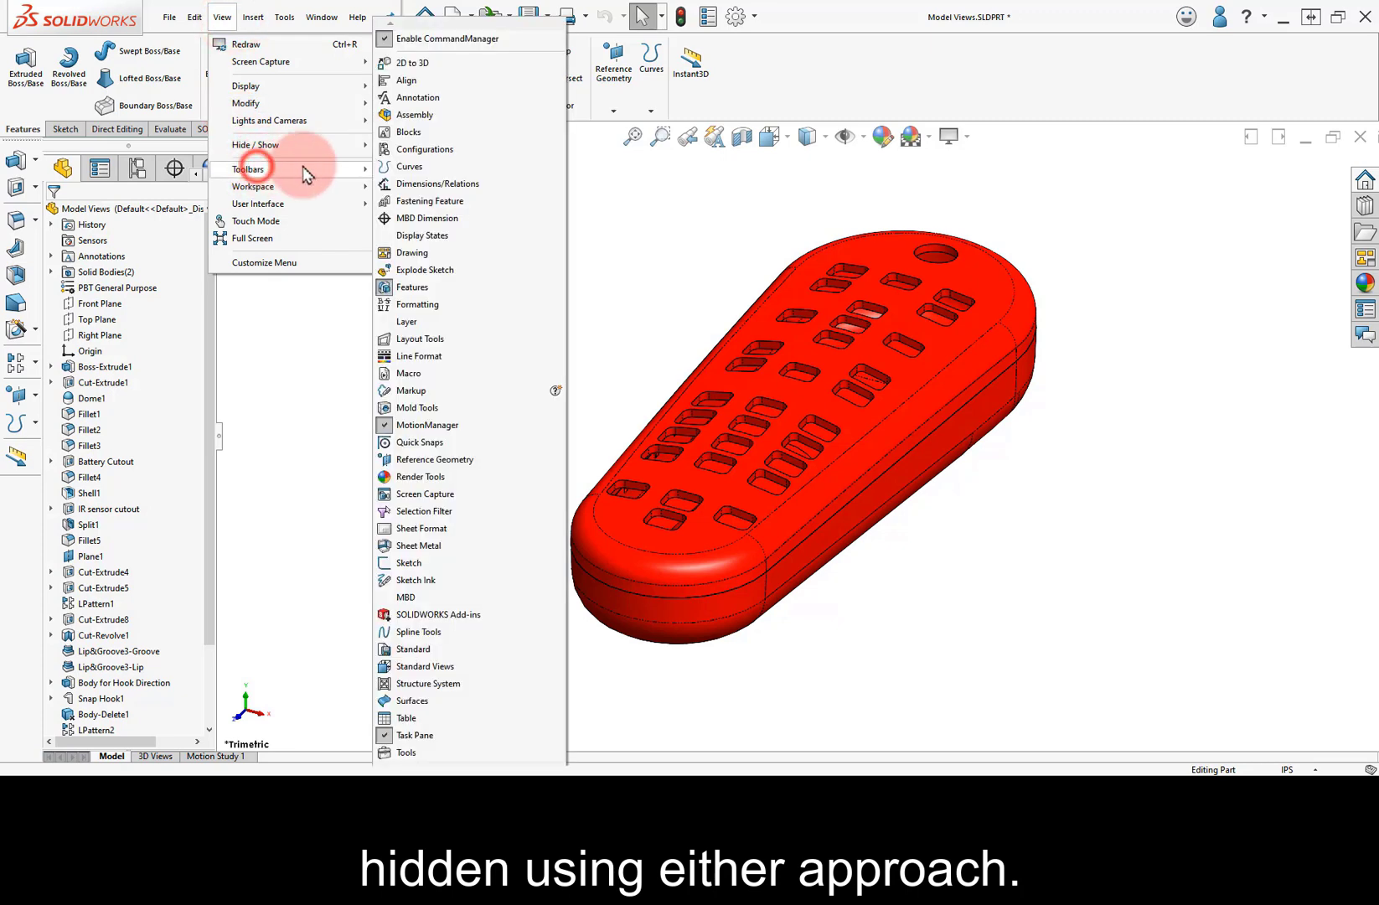
click(435, 286)
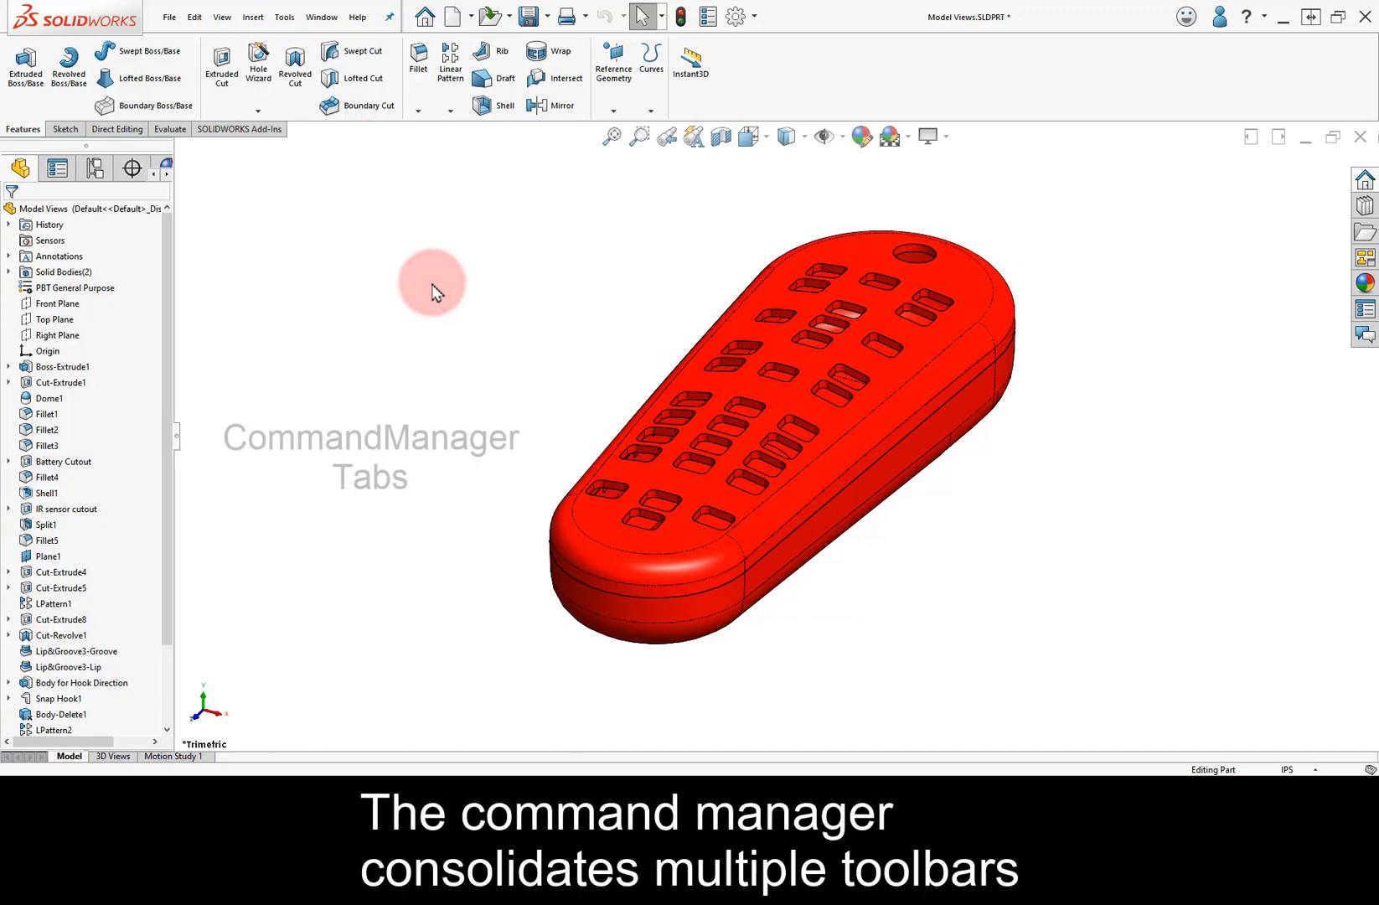
click(72, 131)
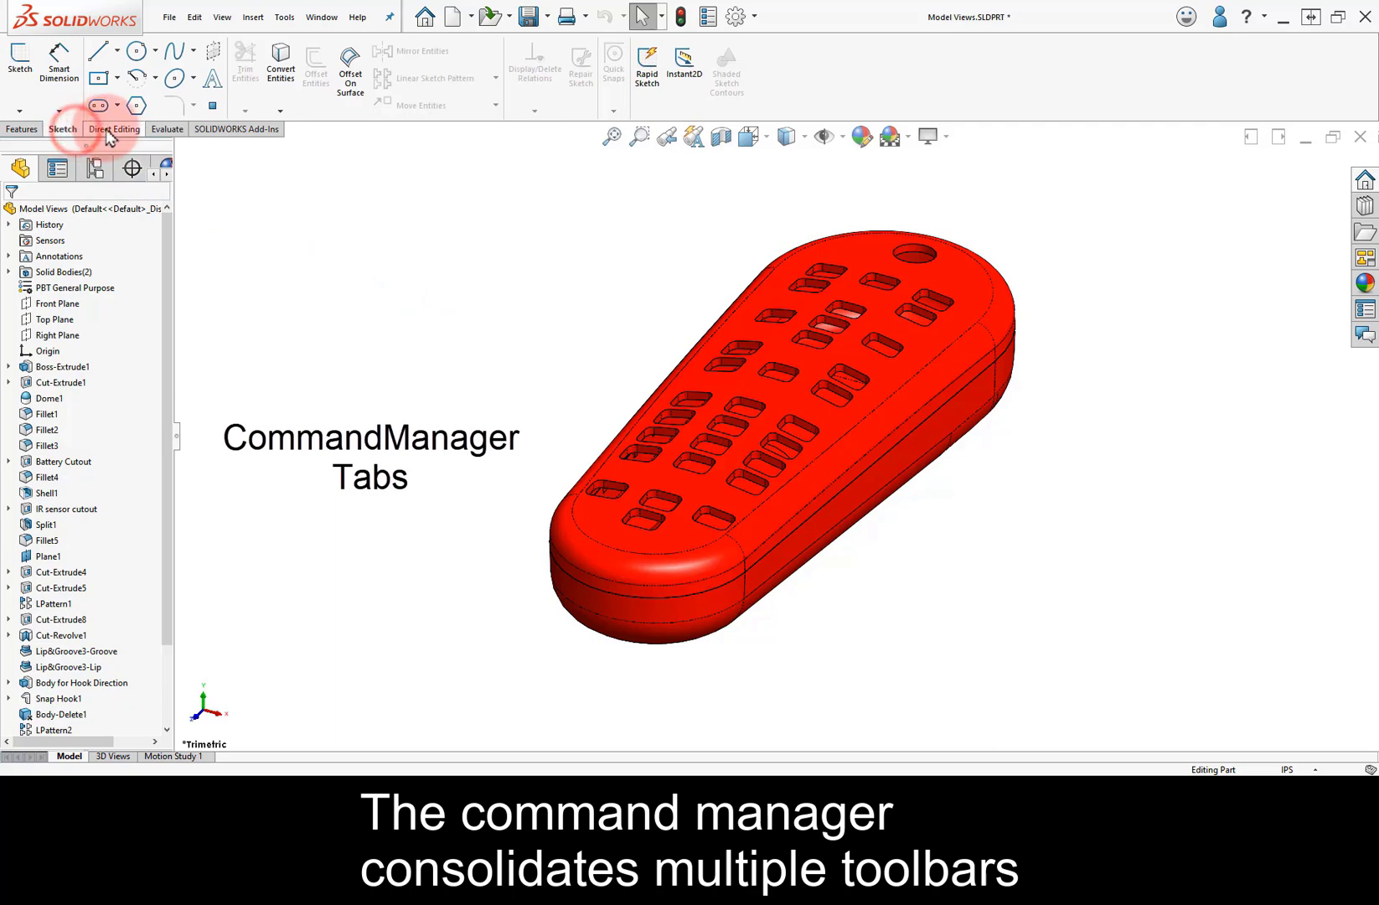
click(110, 134)
click(167, 134)
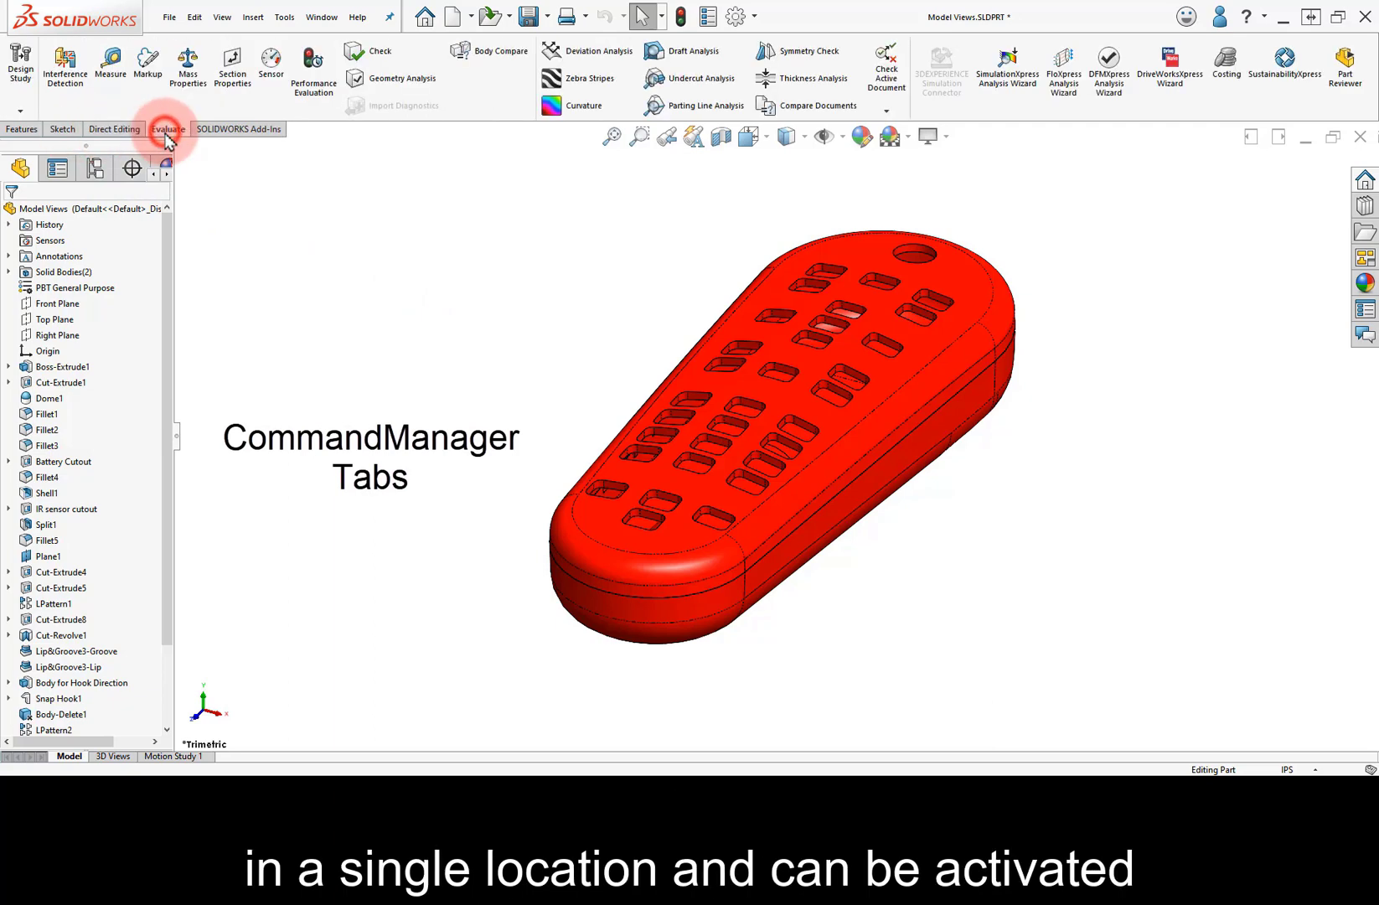
click(235, 134)
click(14, 139)
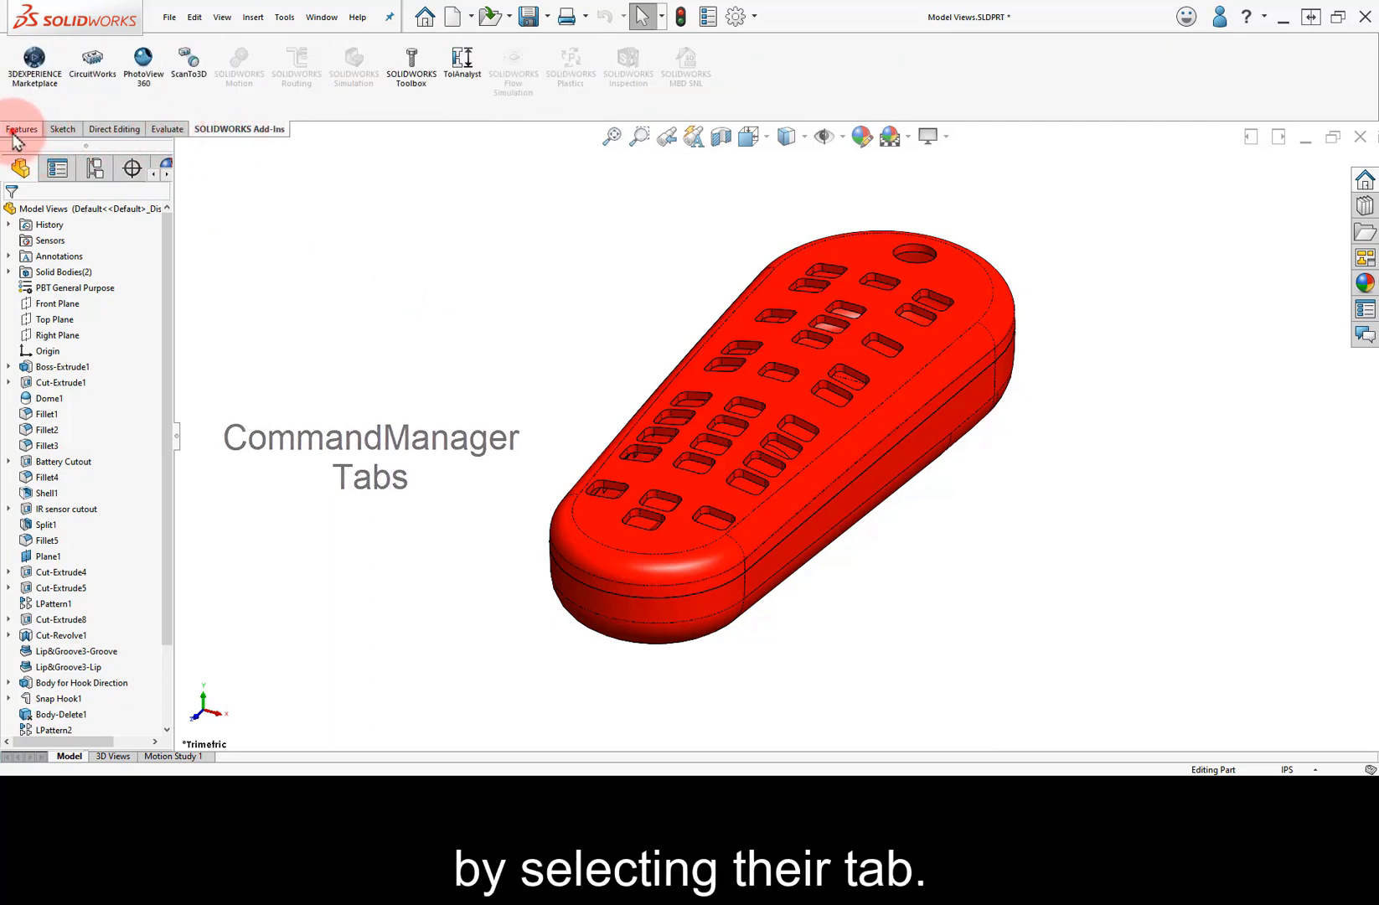
right_click(81, 138)
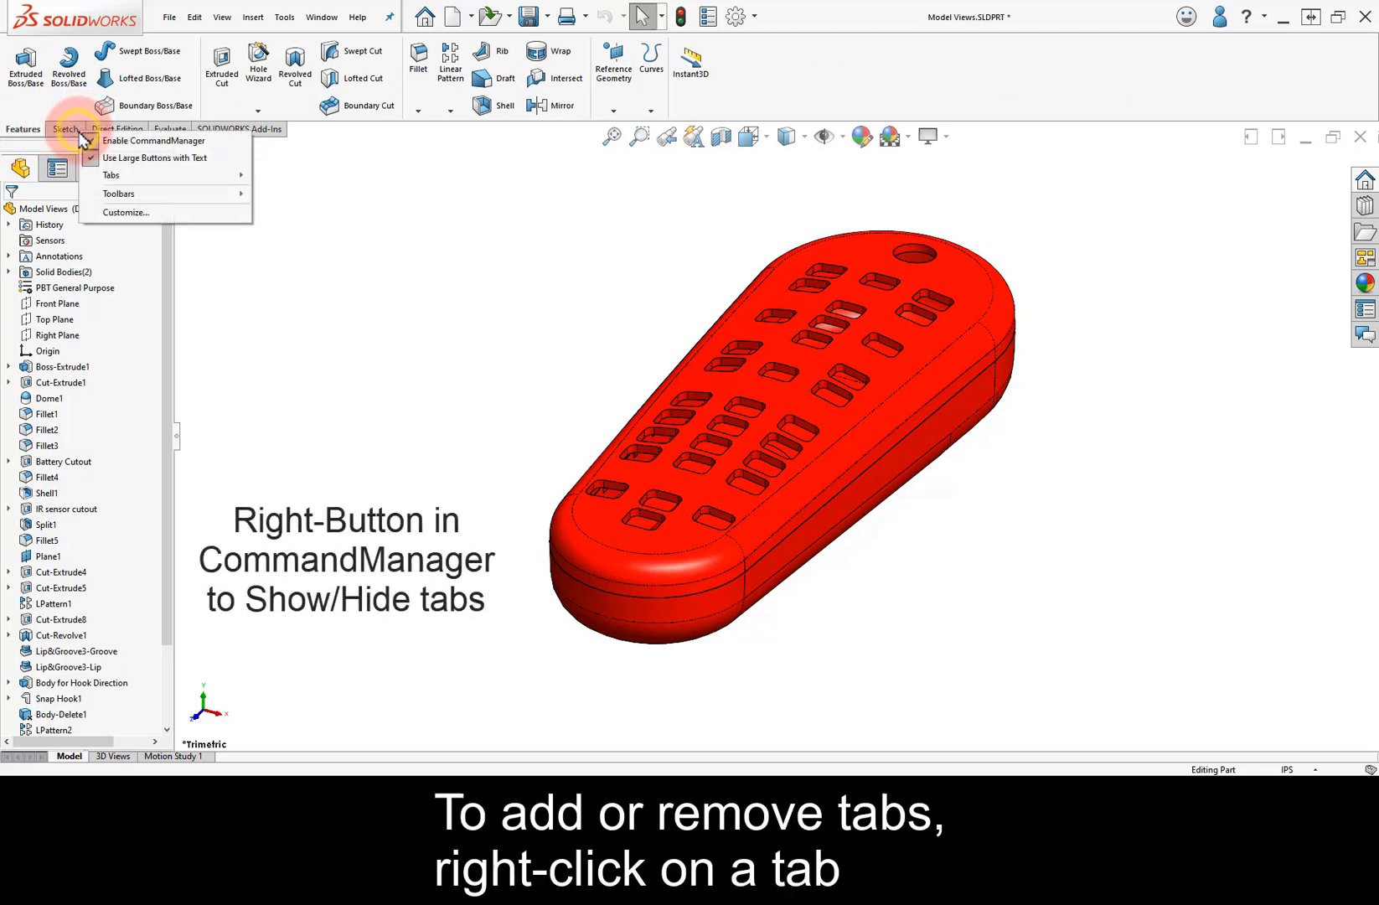
mouse_move(99, 176)
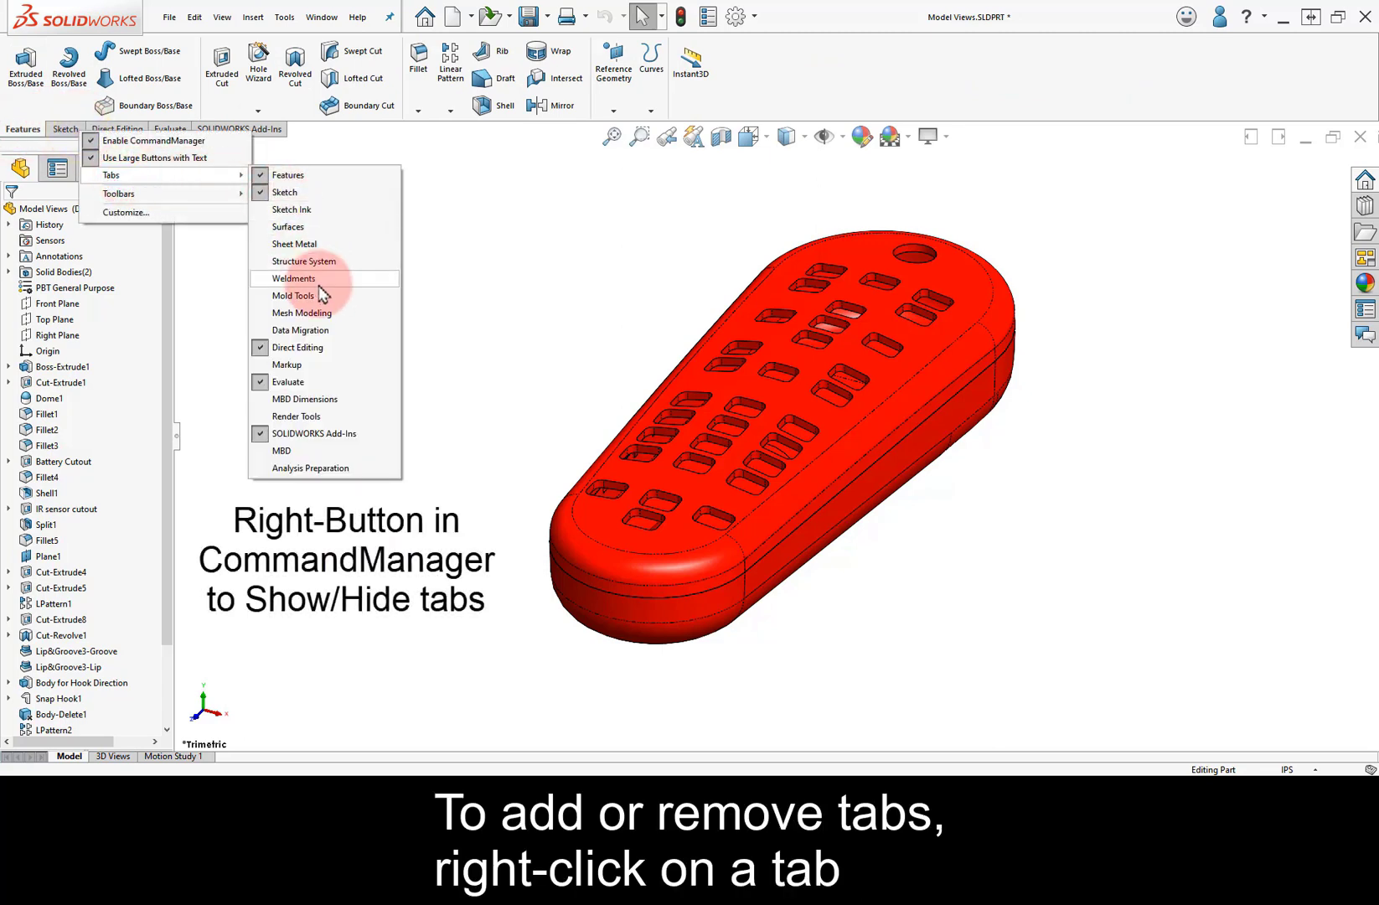
click(324, 245)
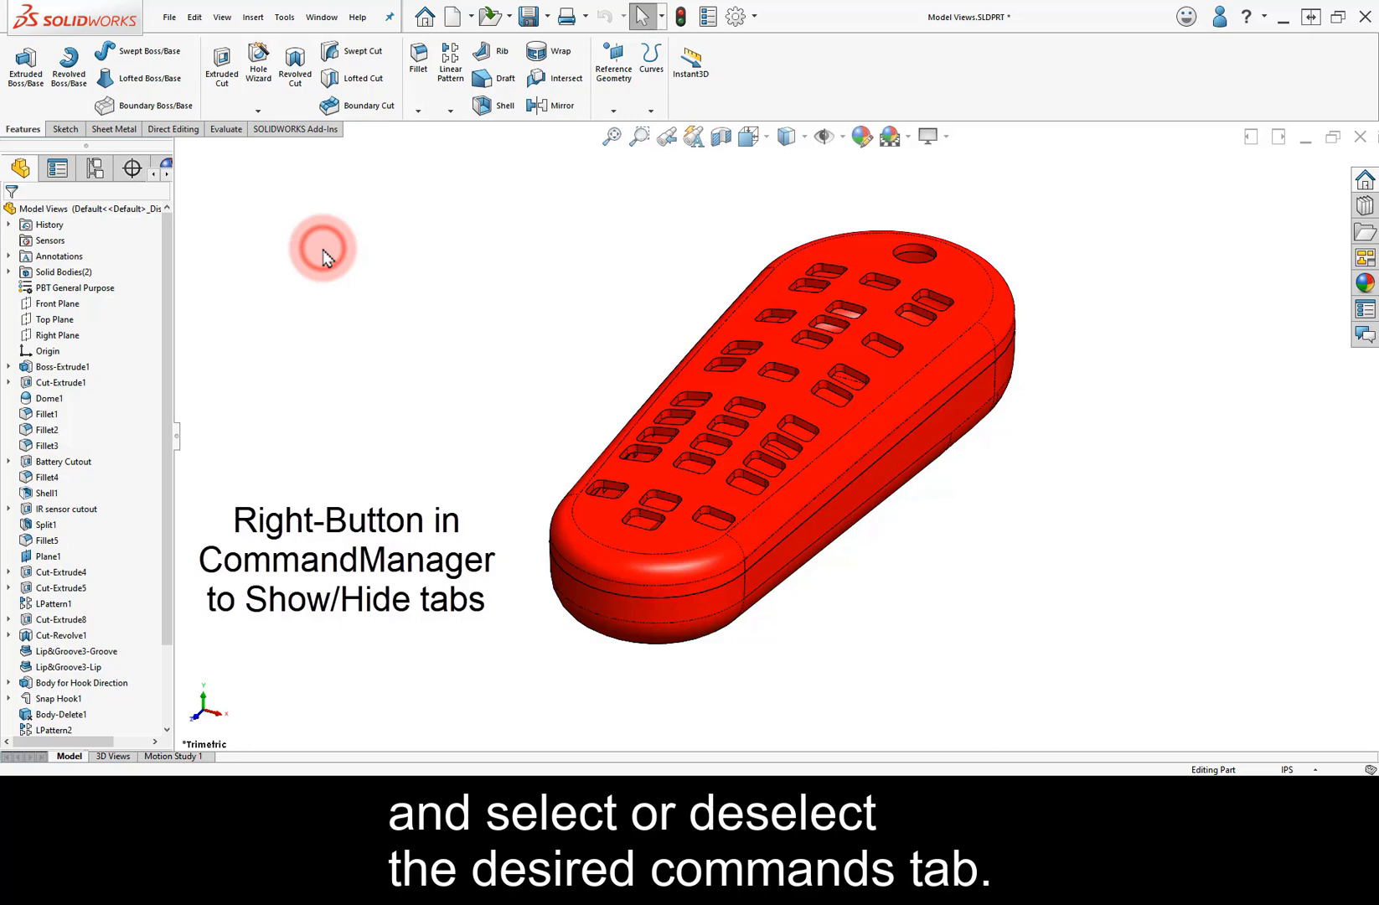
click(124, 137)
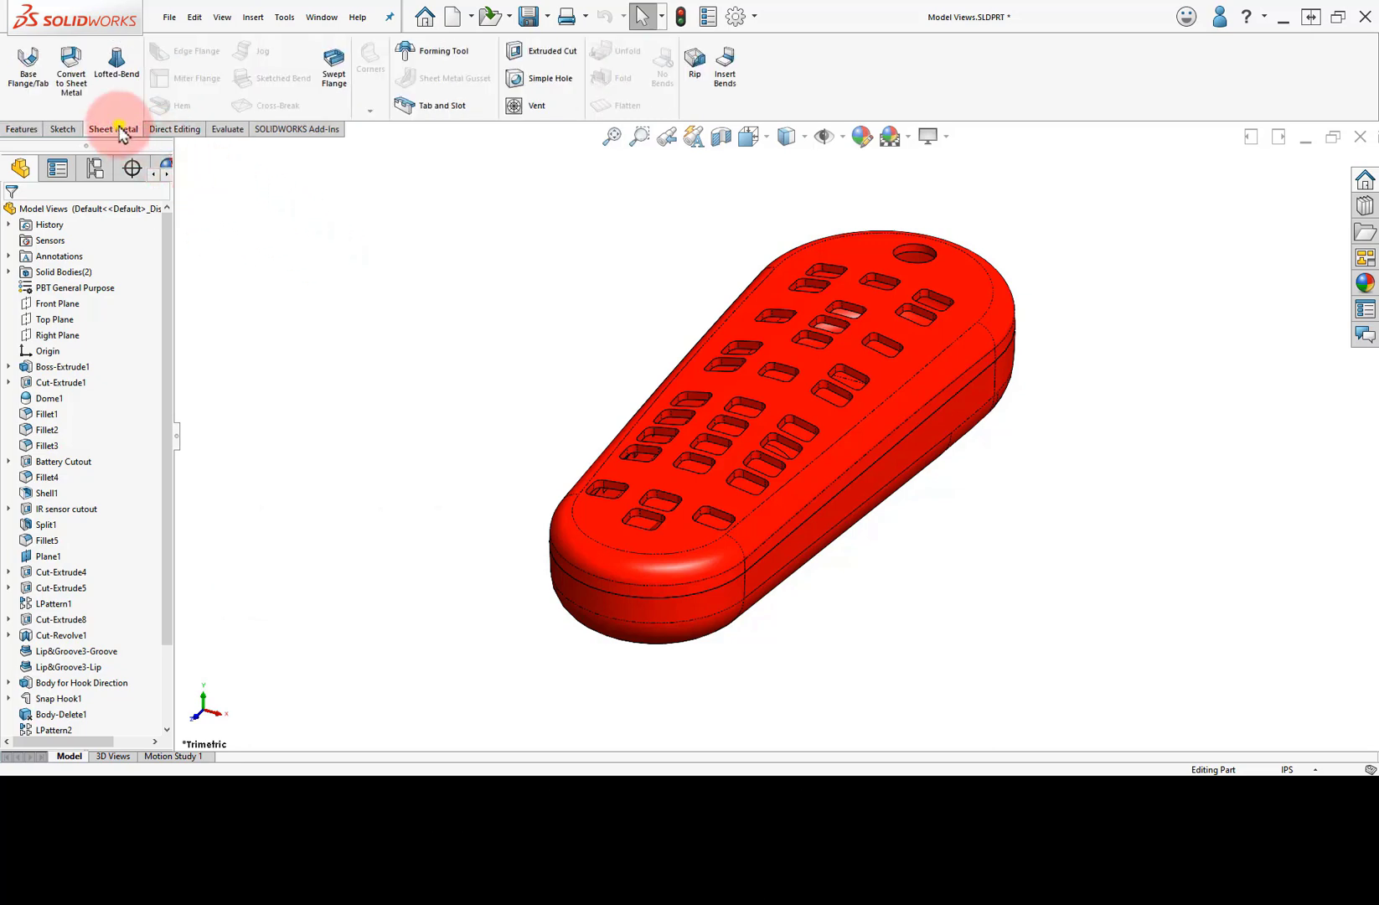
right_click(121, 134)
mouse_move(167, 171)
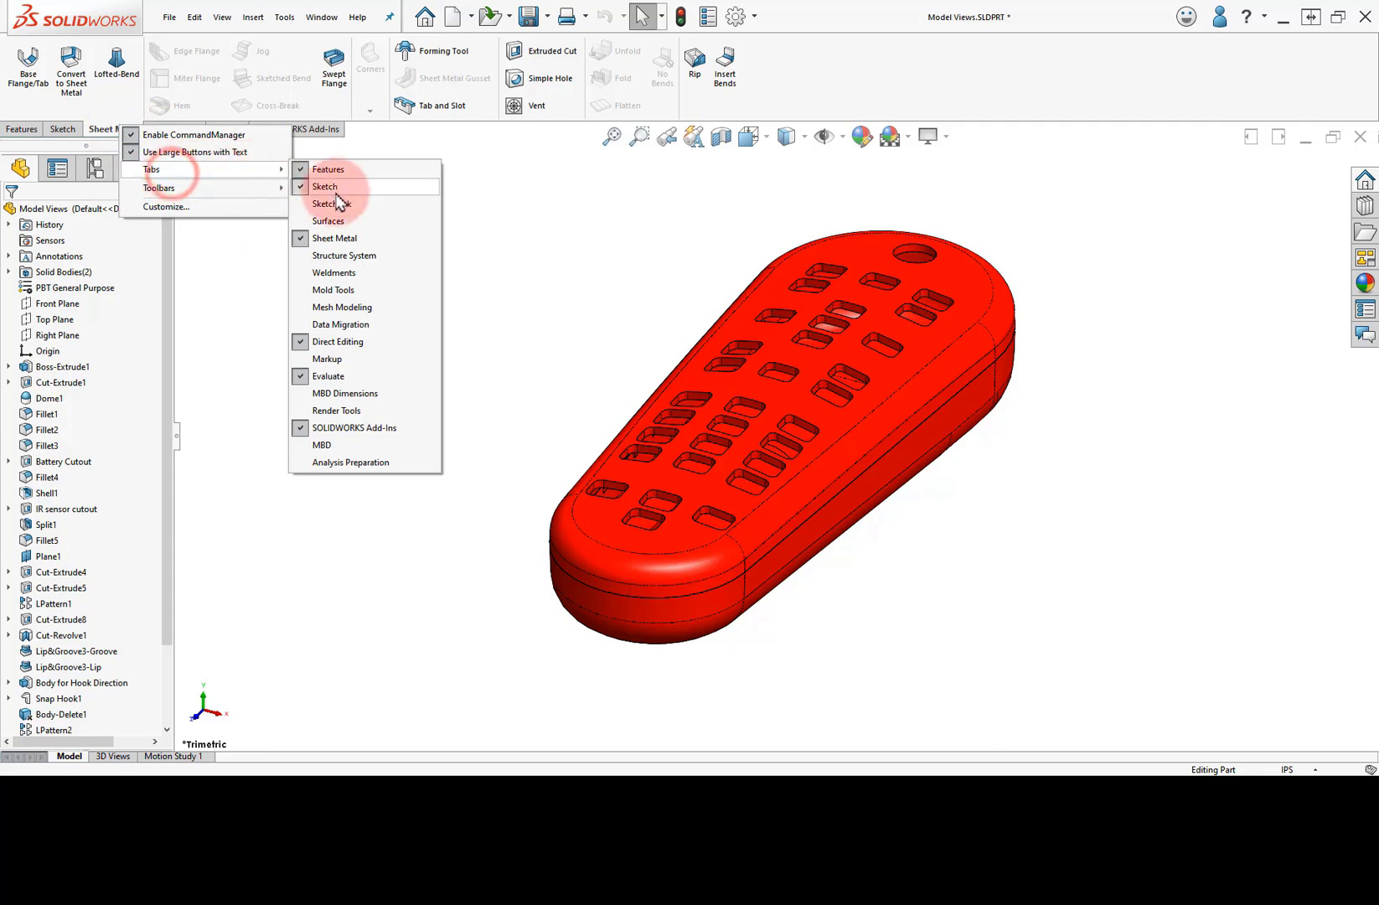
click(342, 238)
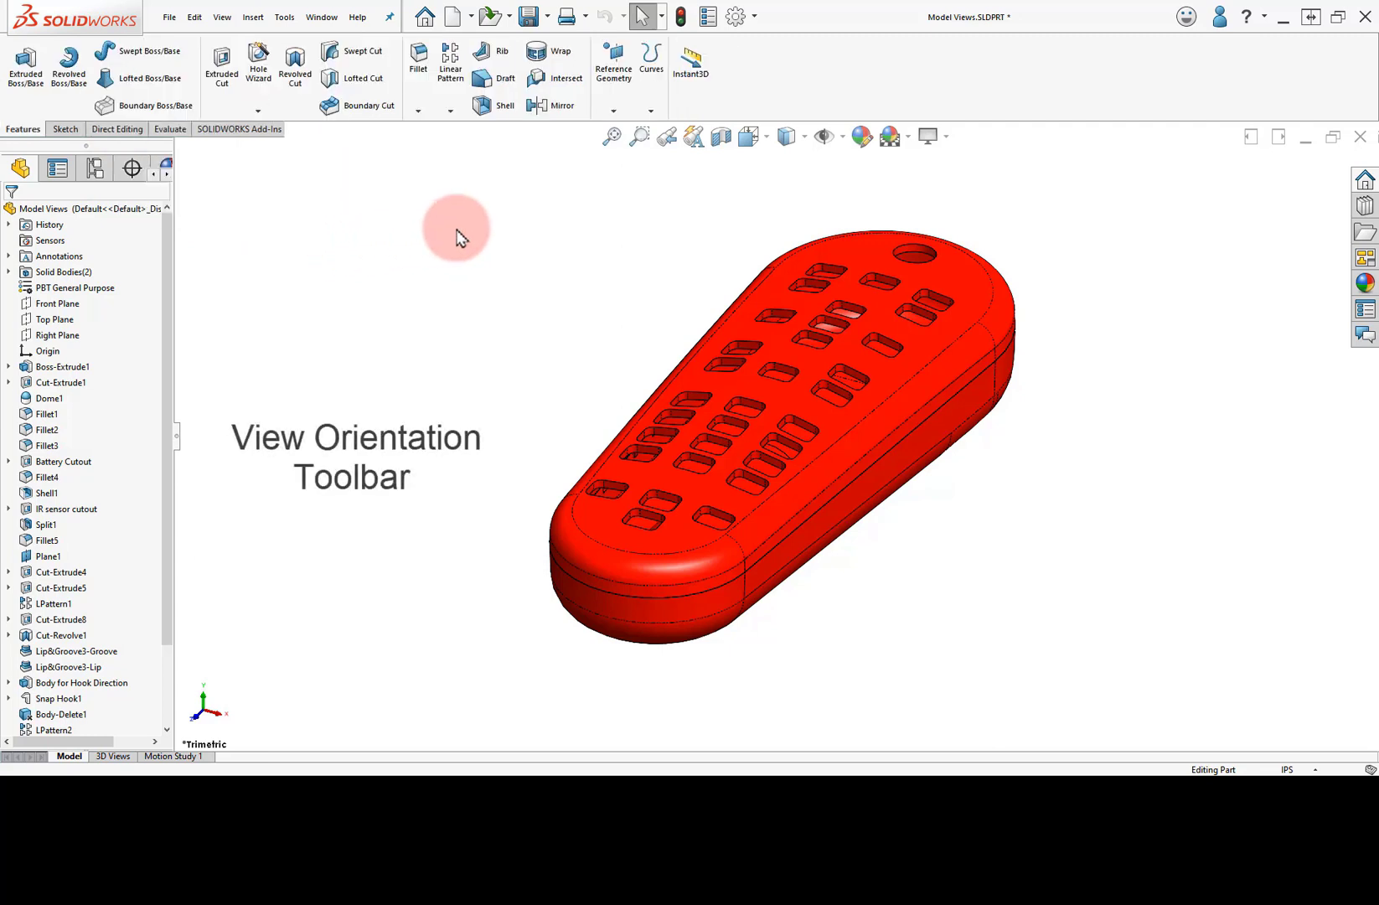
Step: Turn the remote to the Front, Back and Top standard views in turn
click(764, 142)
click(778, 224)
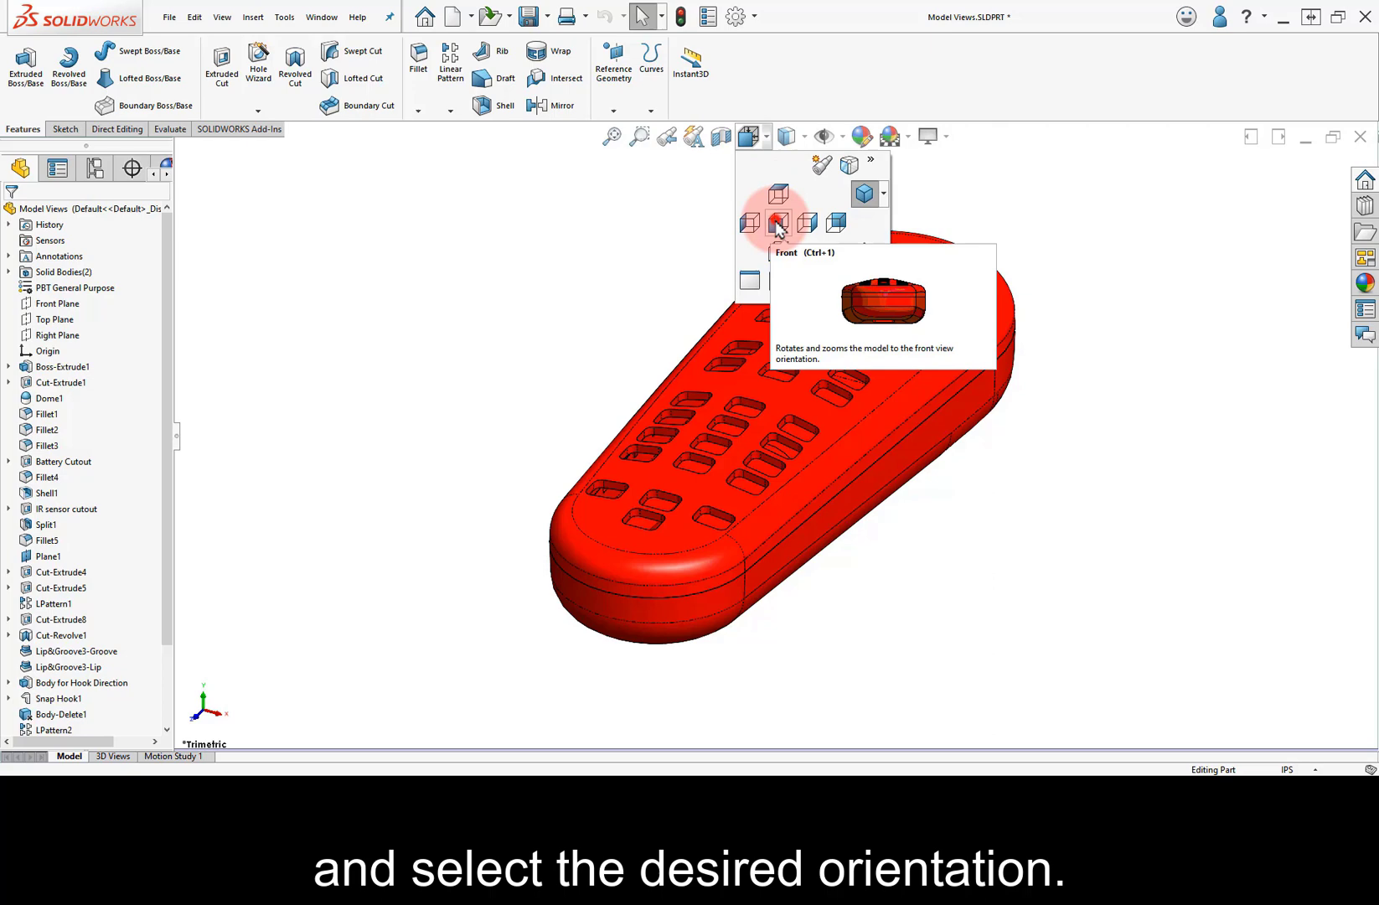
click(778, 225)
click(767, 140)
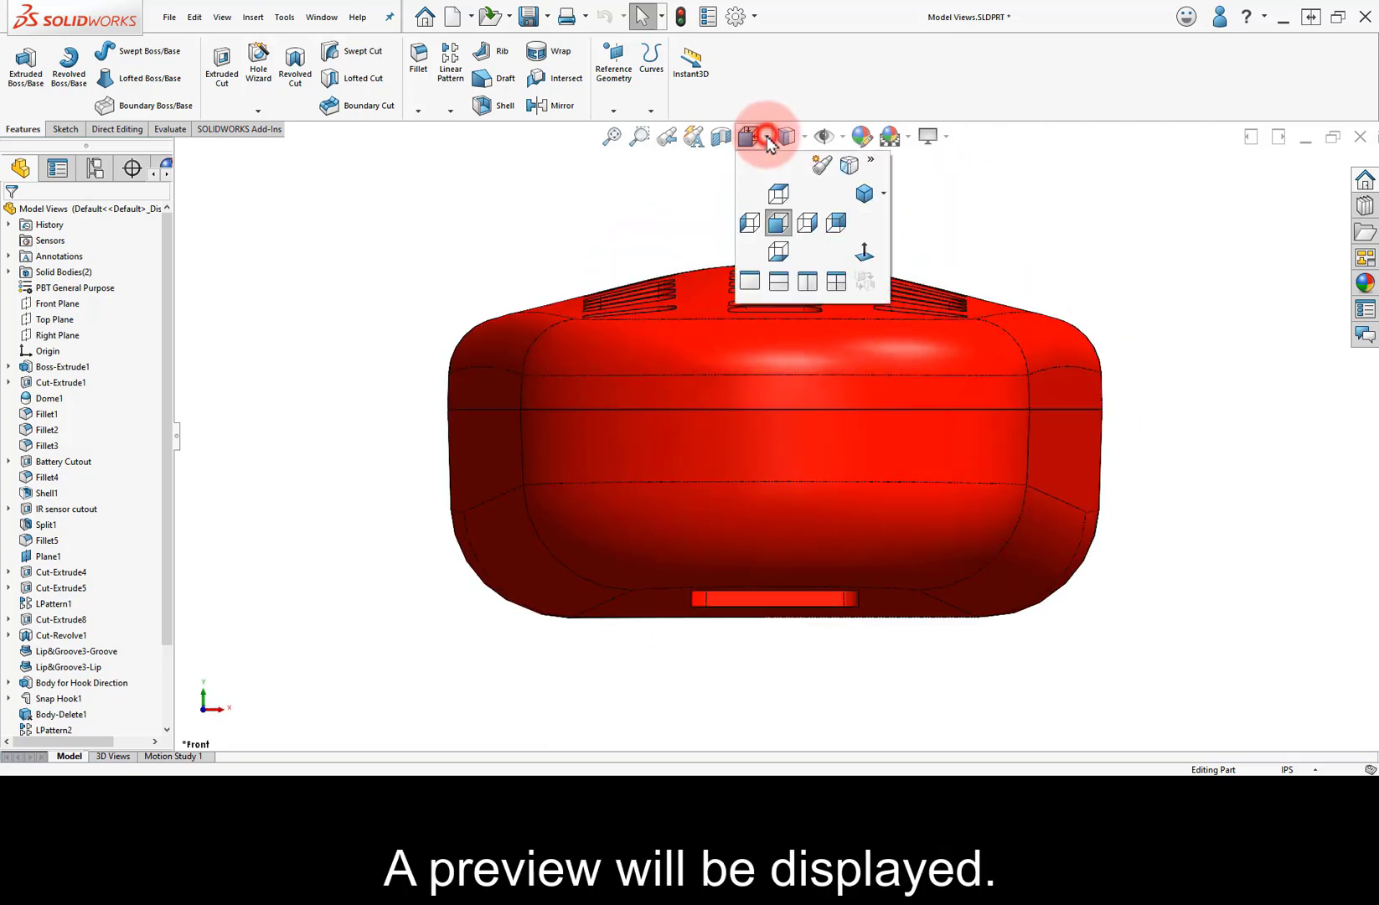
click(837, 223)
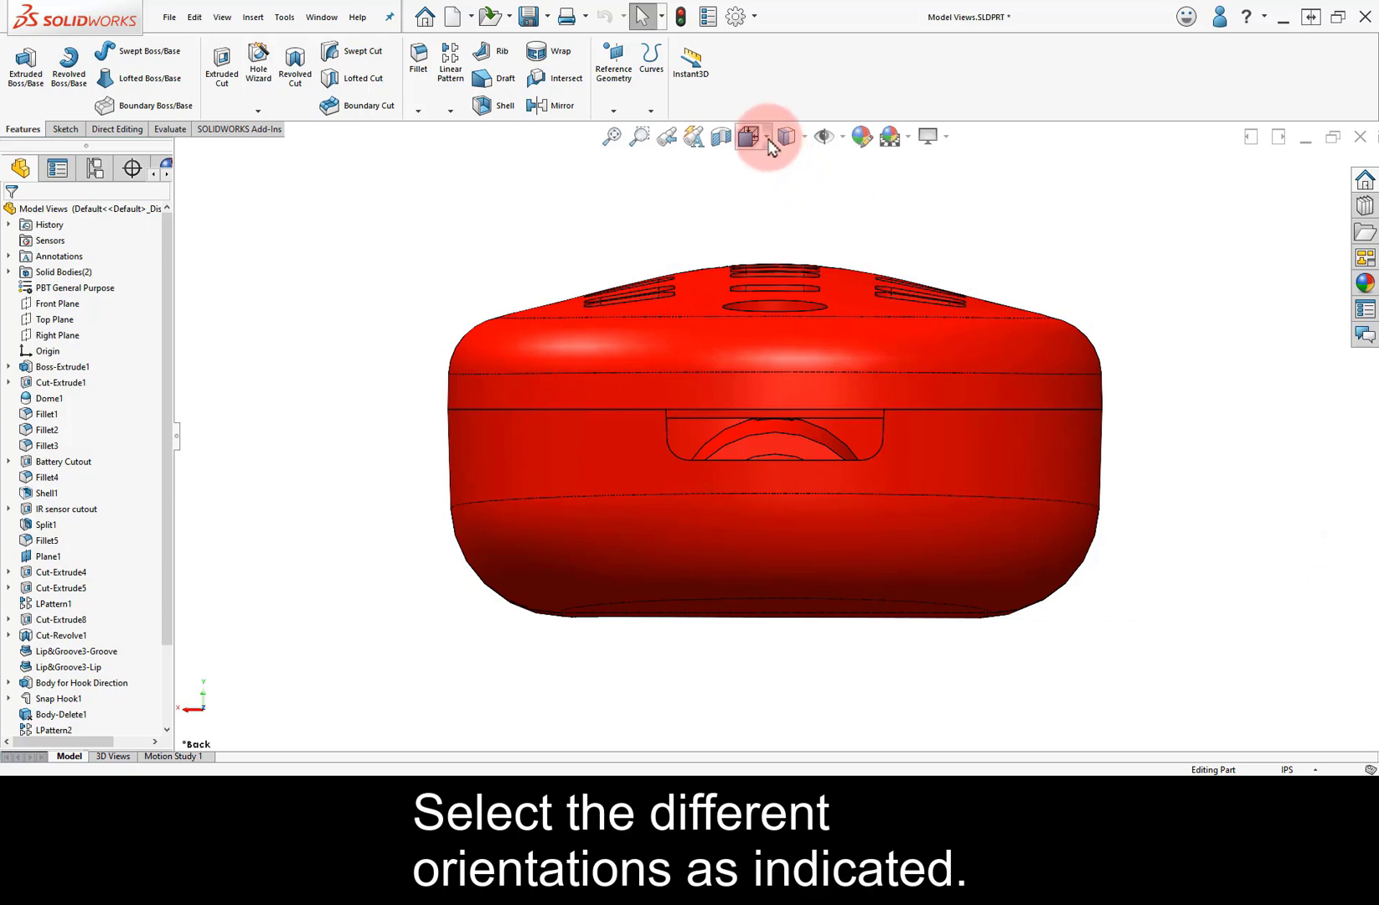
click(767, 140)
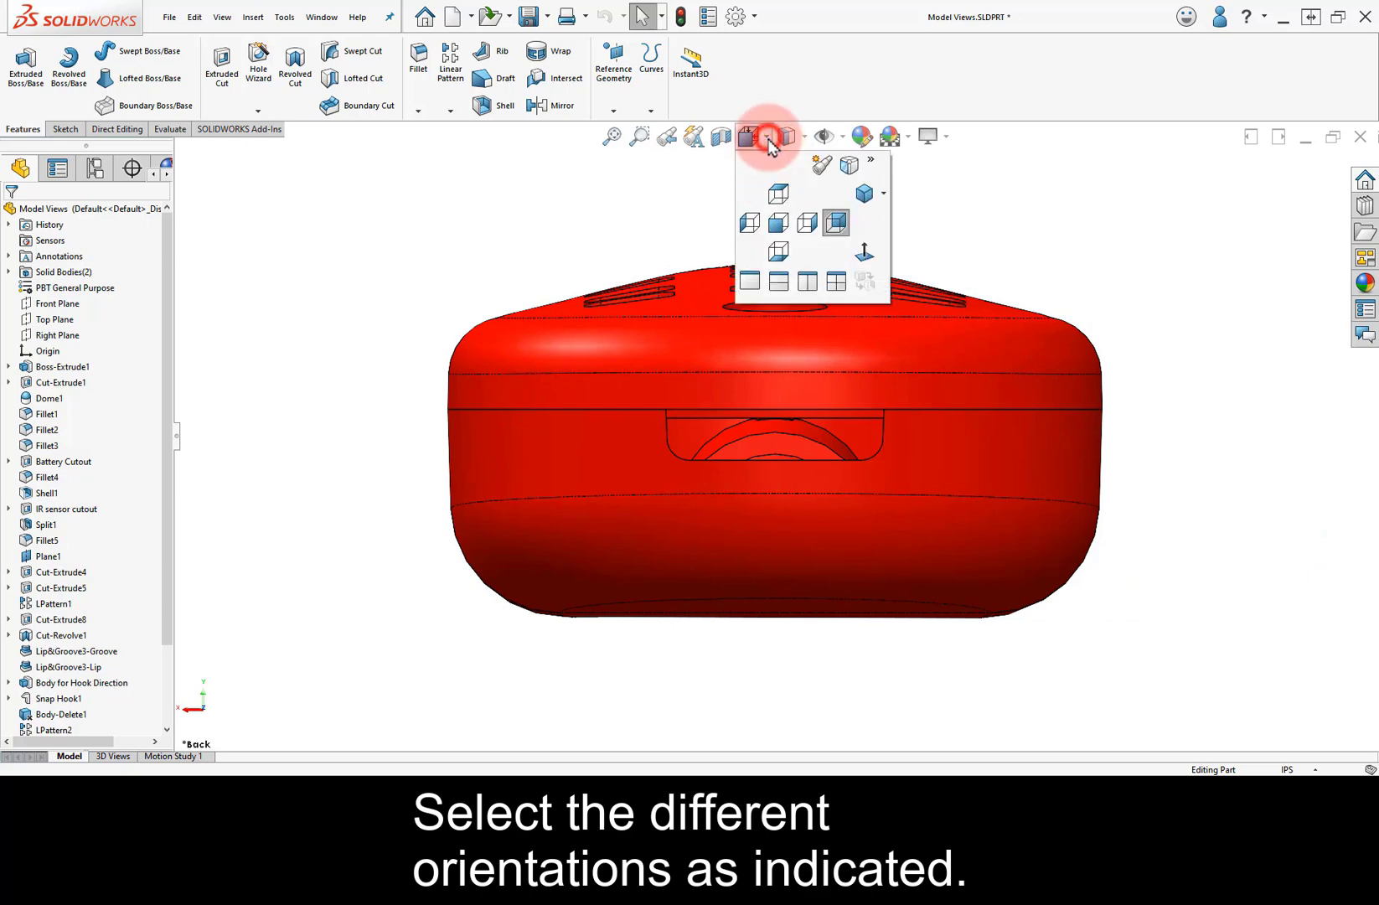
click(779, 195)
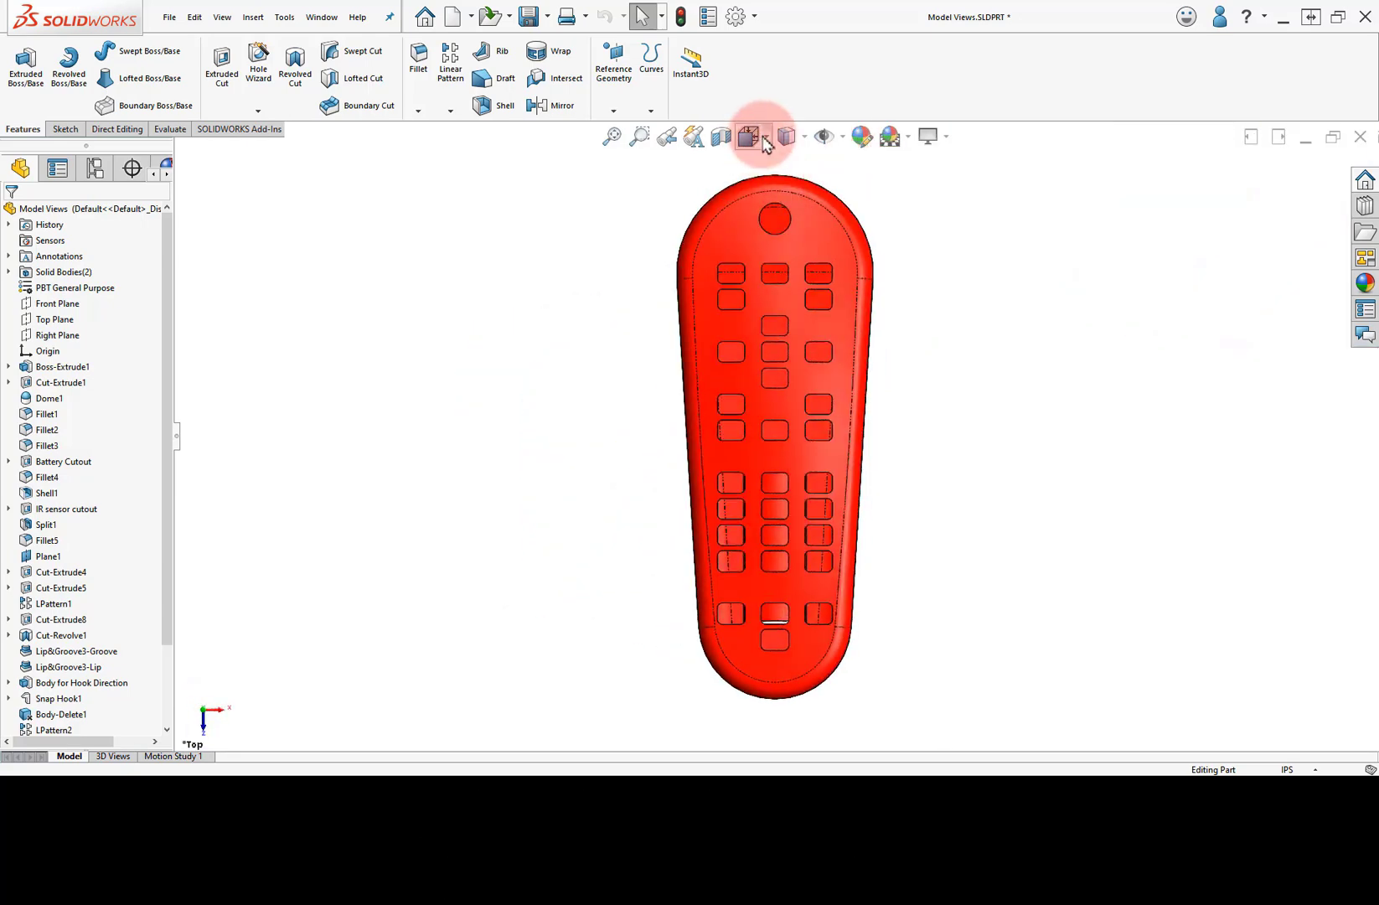
Step: Turn the remote to the Bottom, Left and Right views, ending in Isometric
click(766, 141)
click(778, 252)
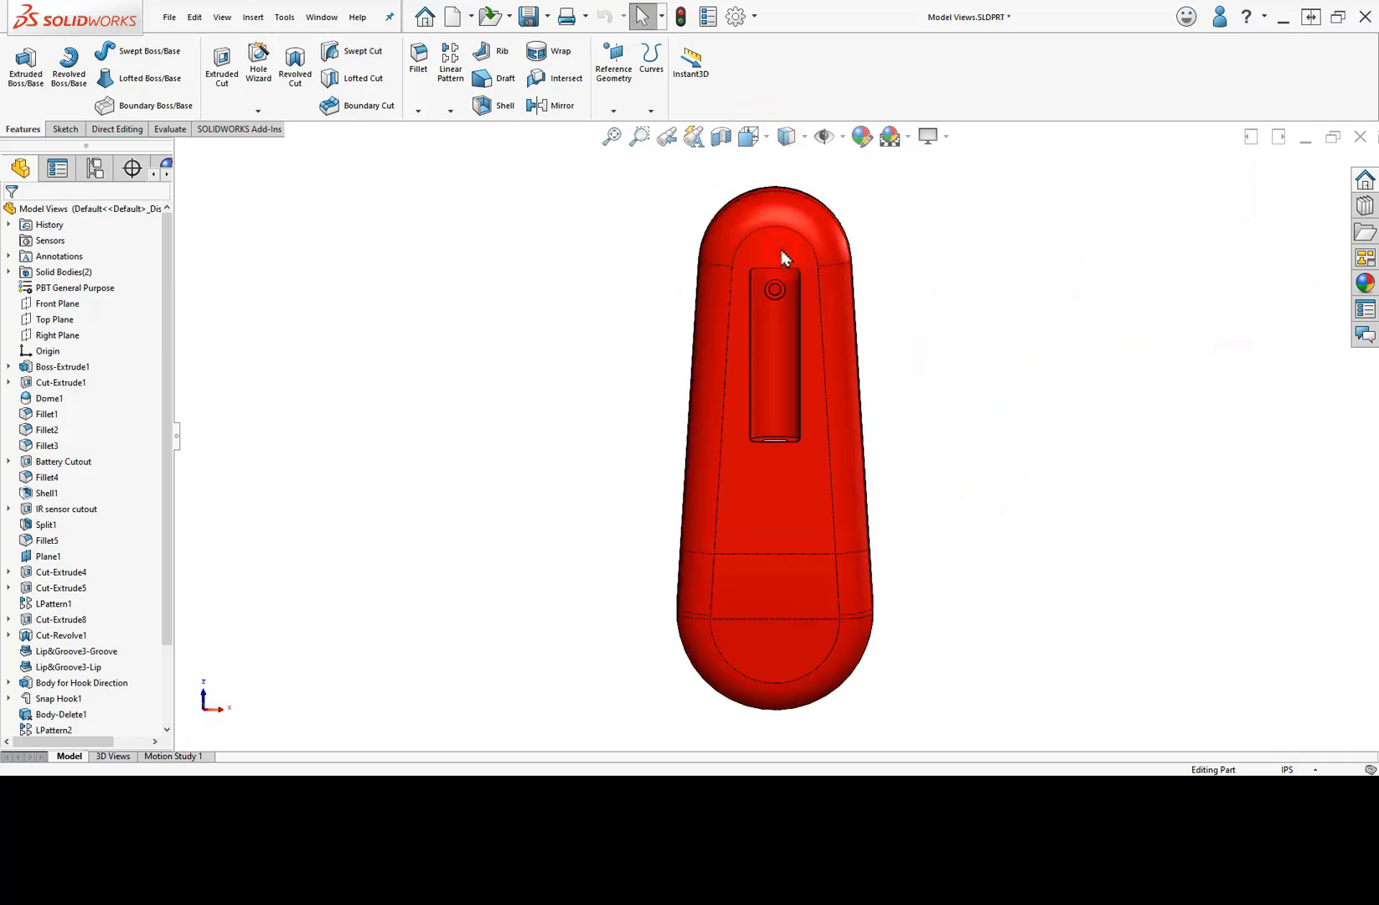
click(764, 147)
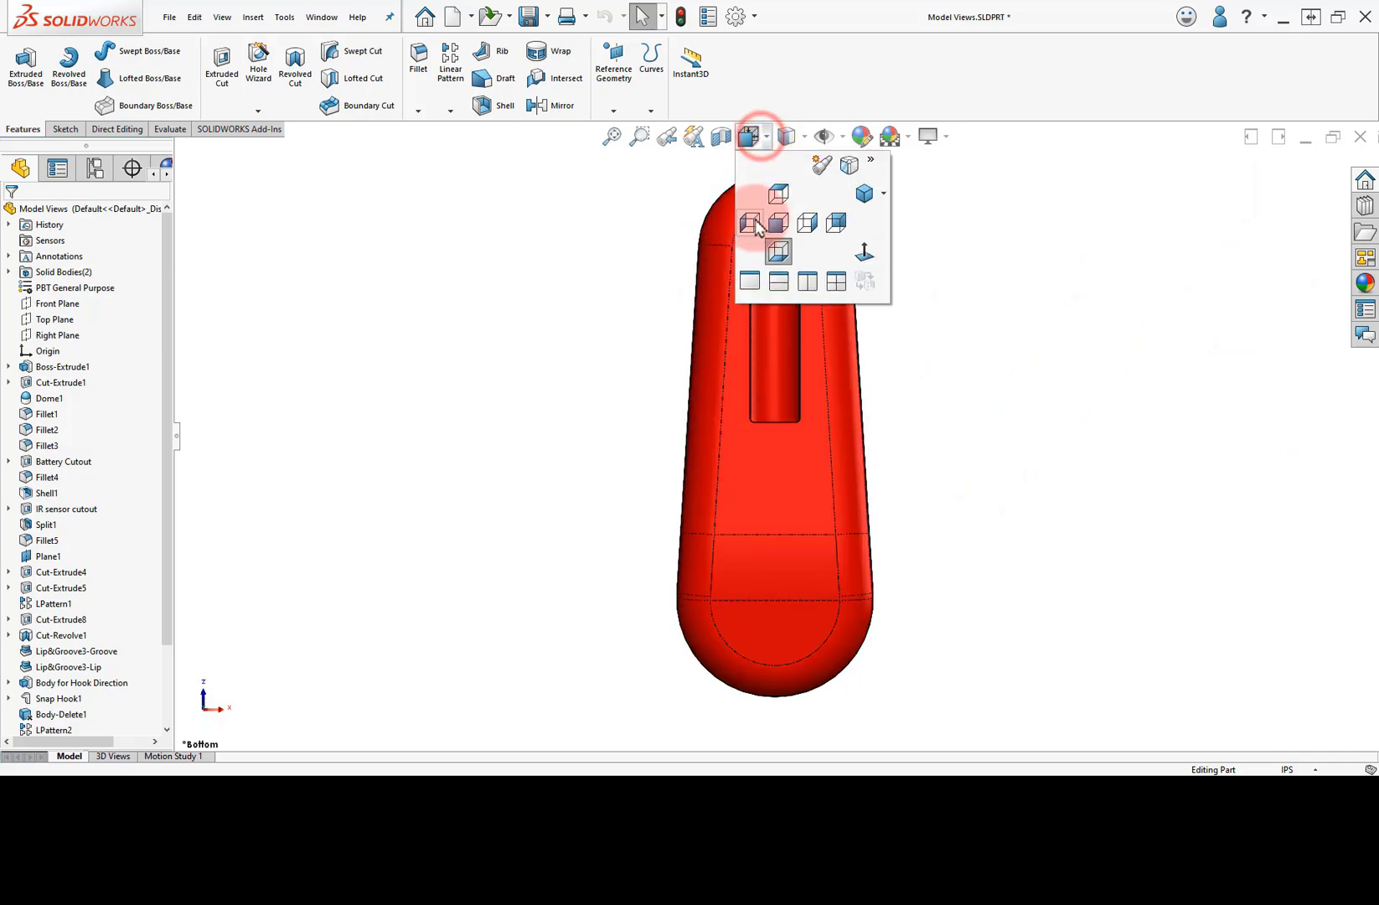
click(752, 223)
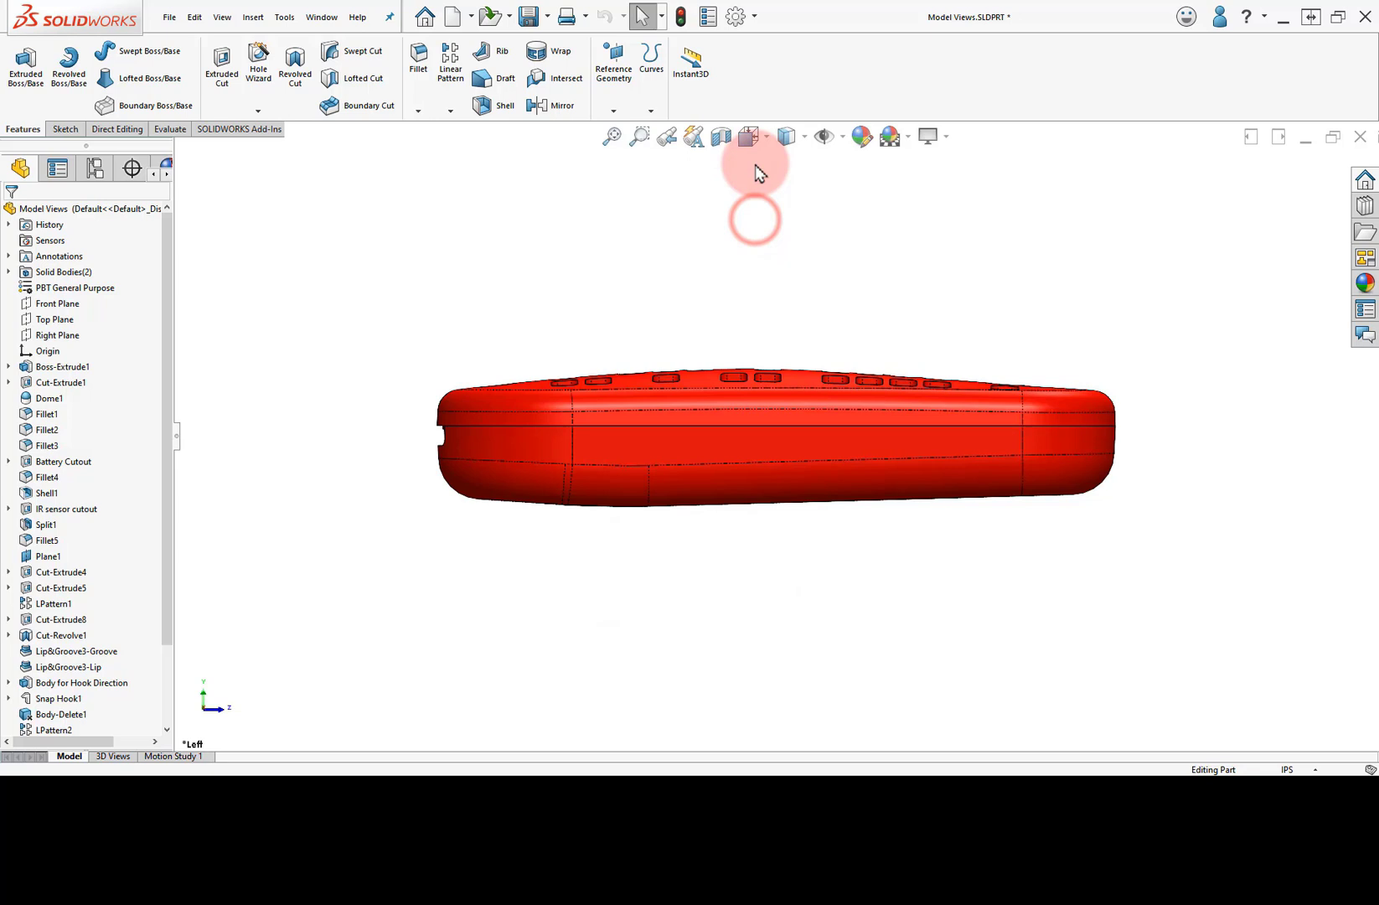
click(758, 144)
click(808, 225)
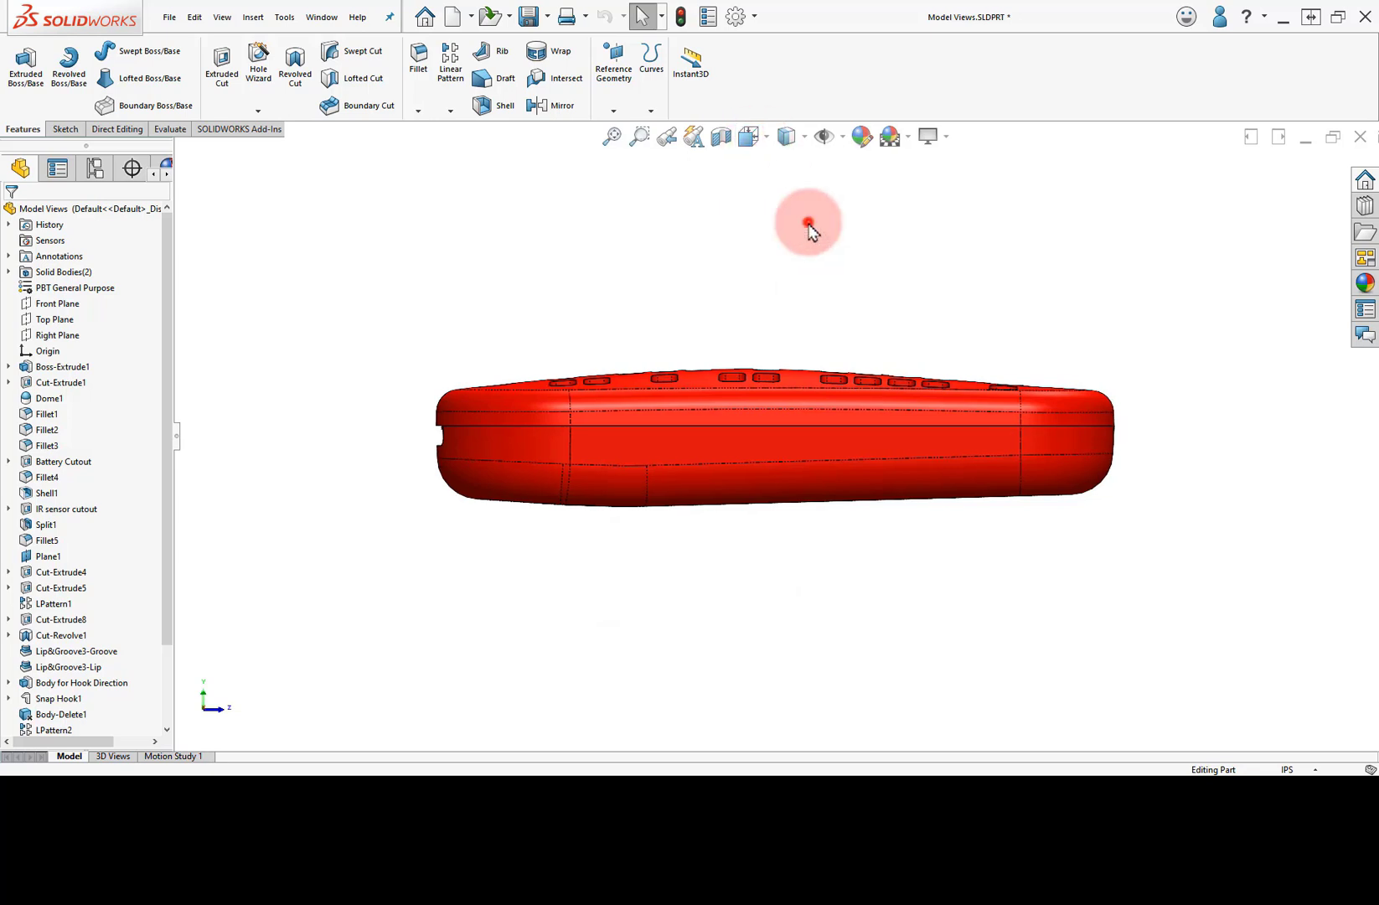
click(758, 141)
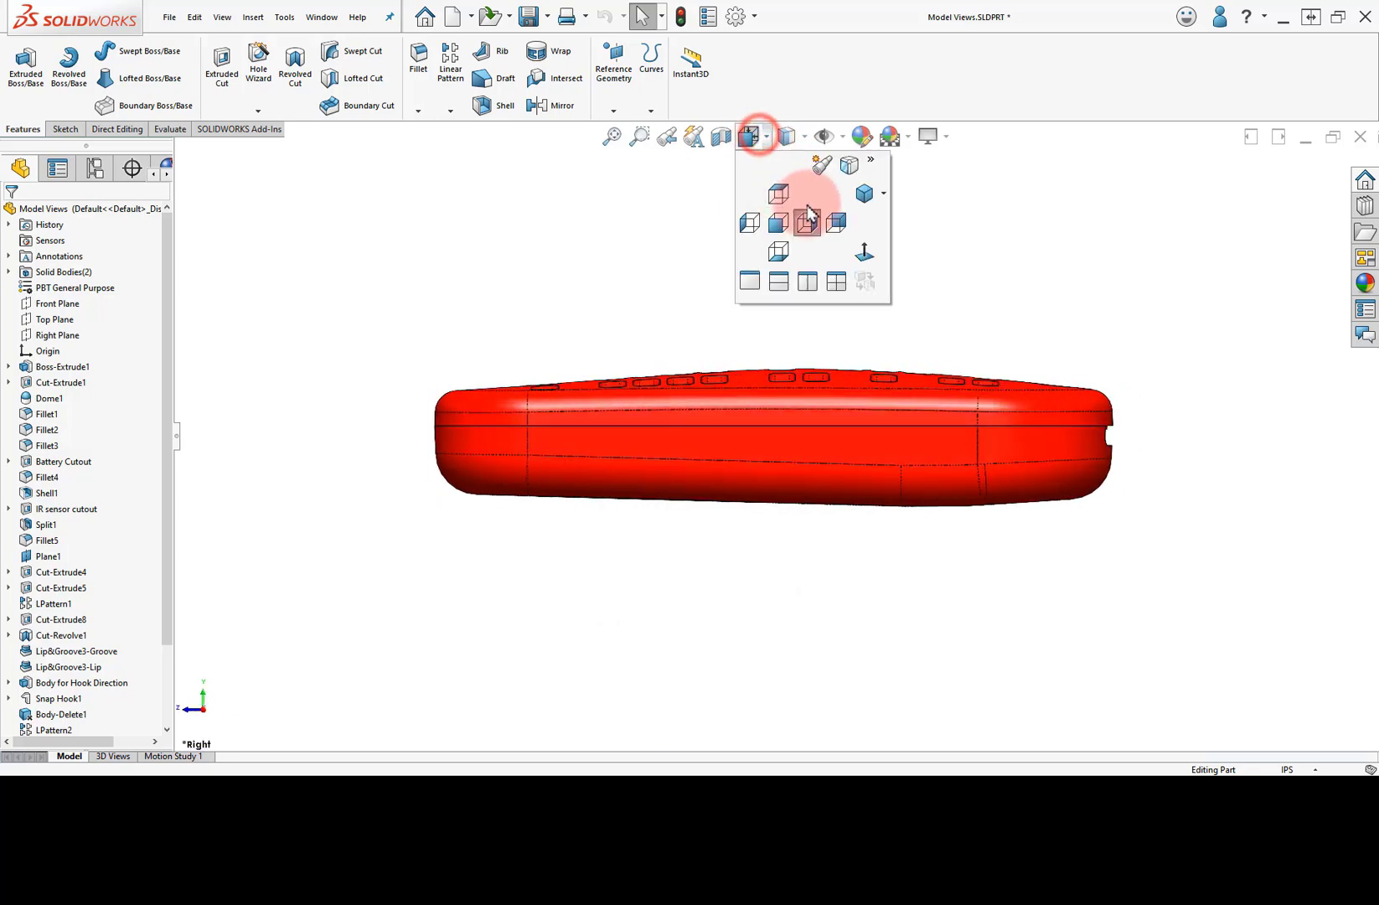
click(863, 197)
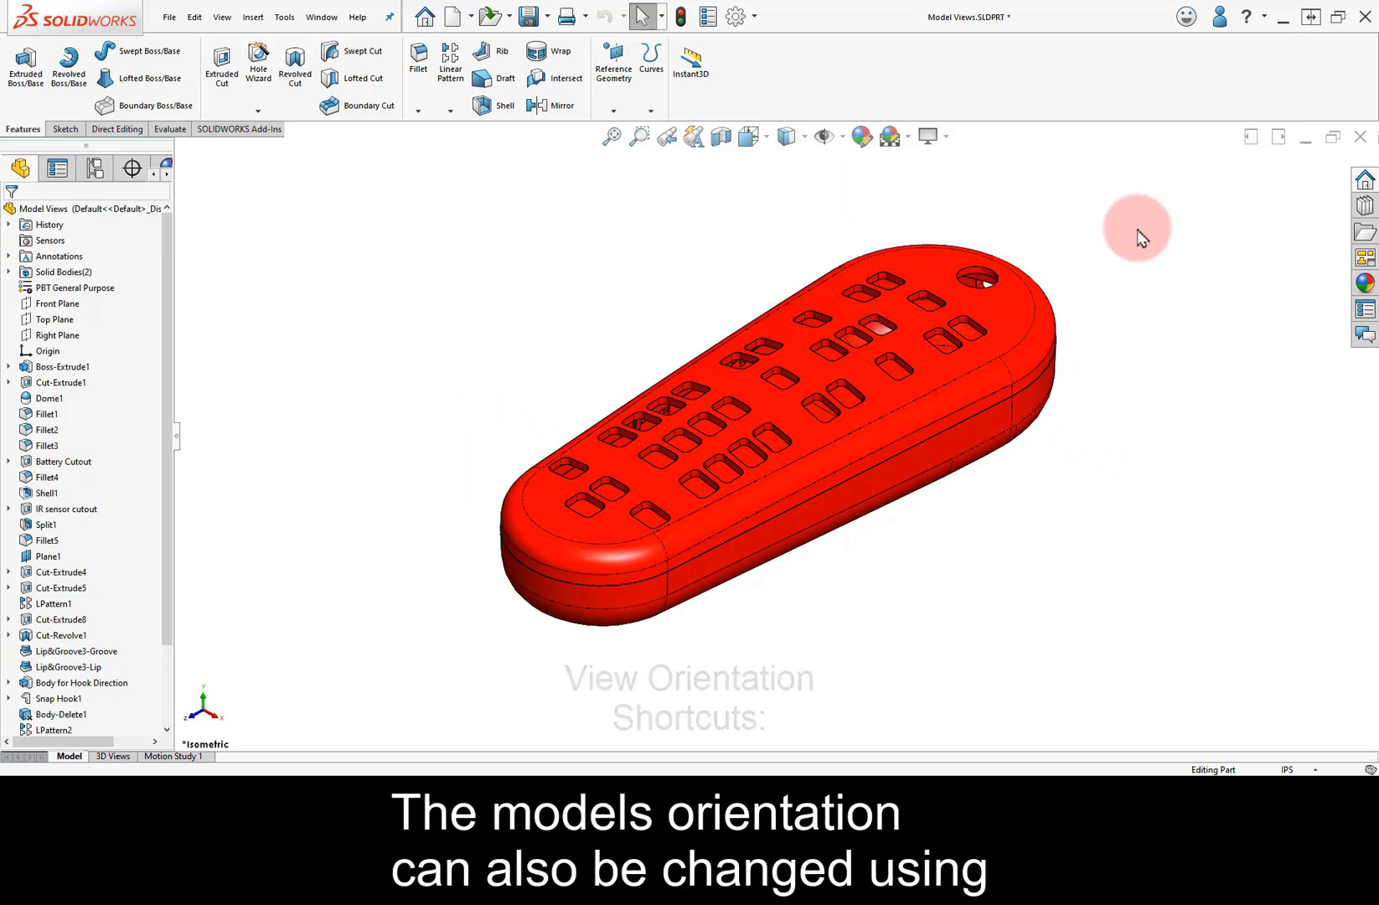
key(ctrl+1)
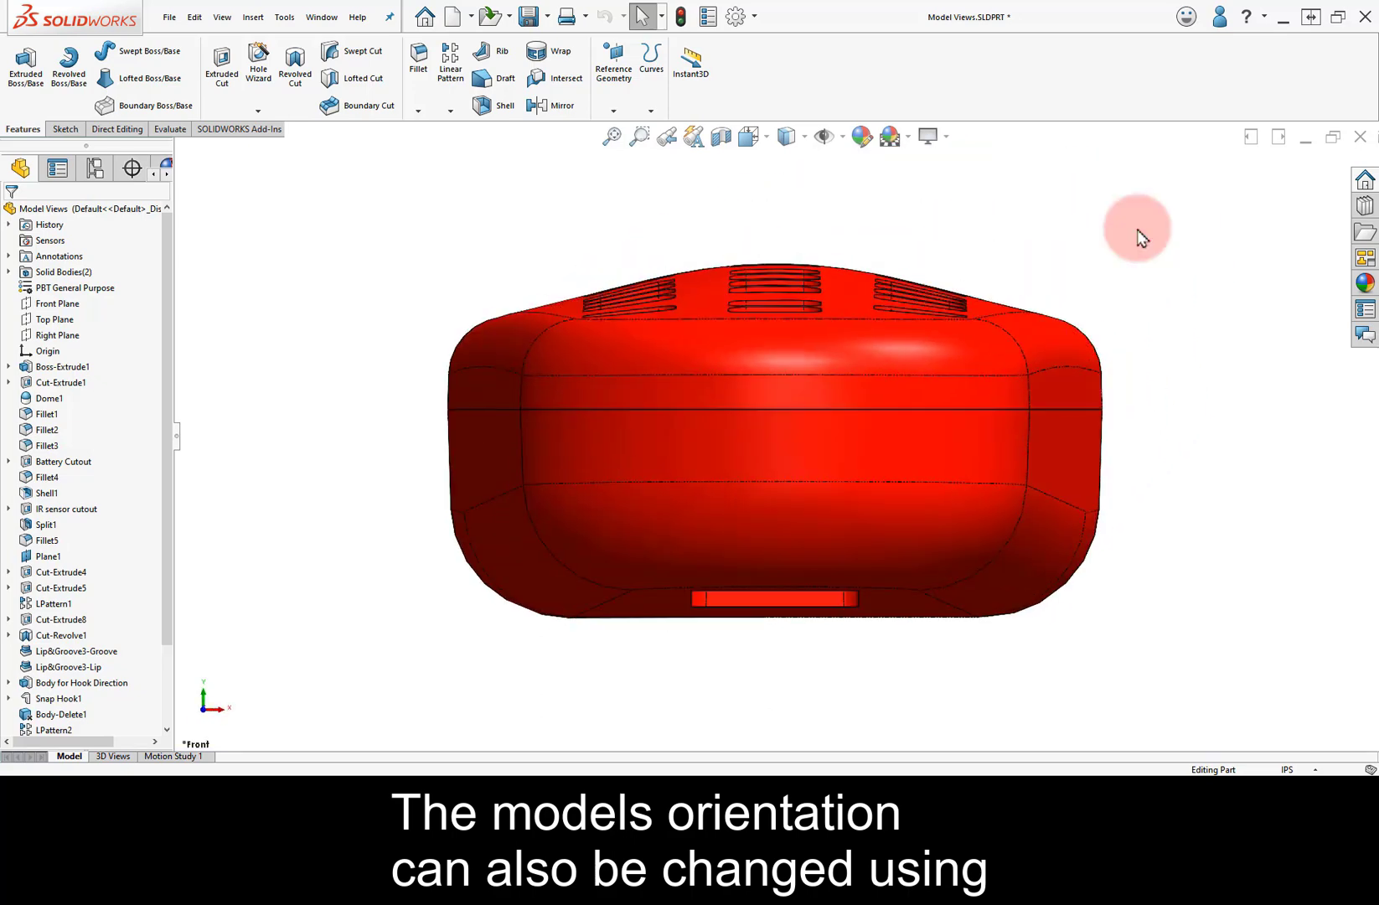
key(ctrl+2)
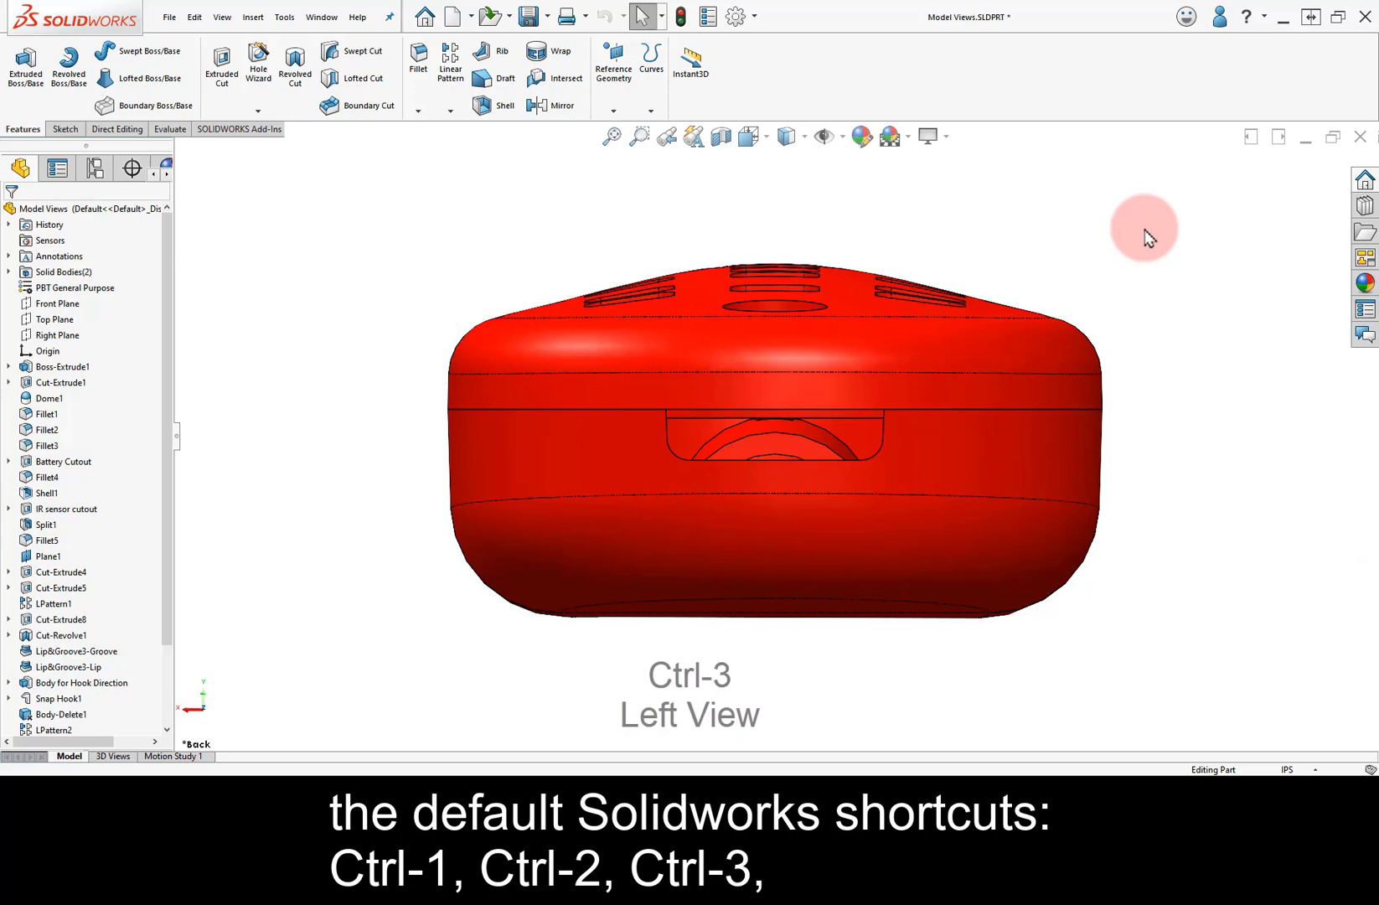
key(ctrl+3)
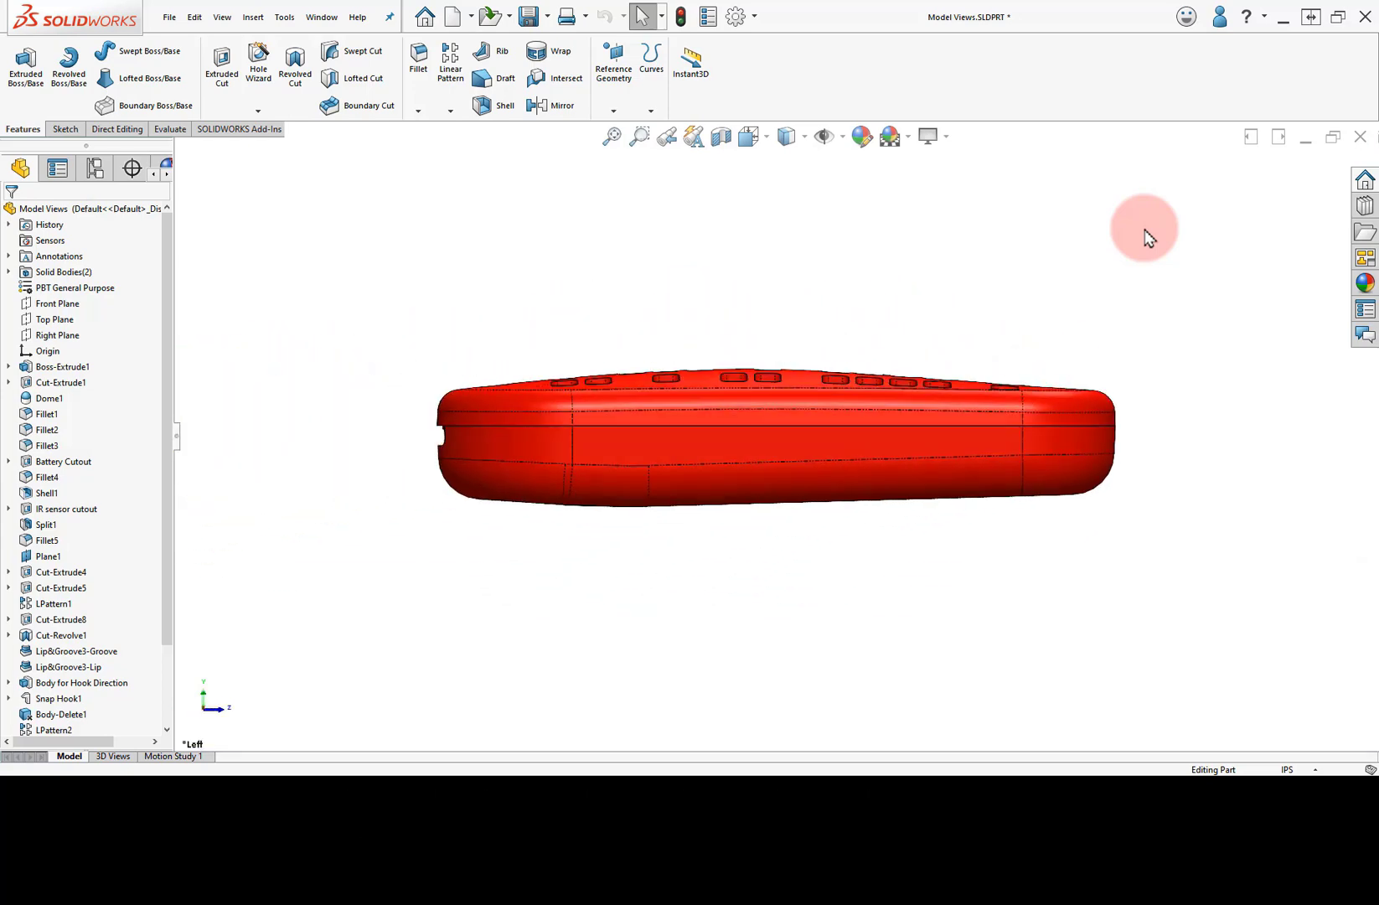
key(ctrl+4)
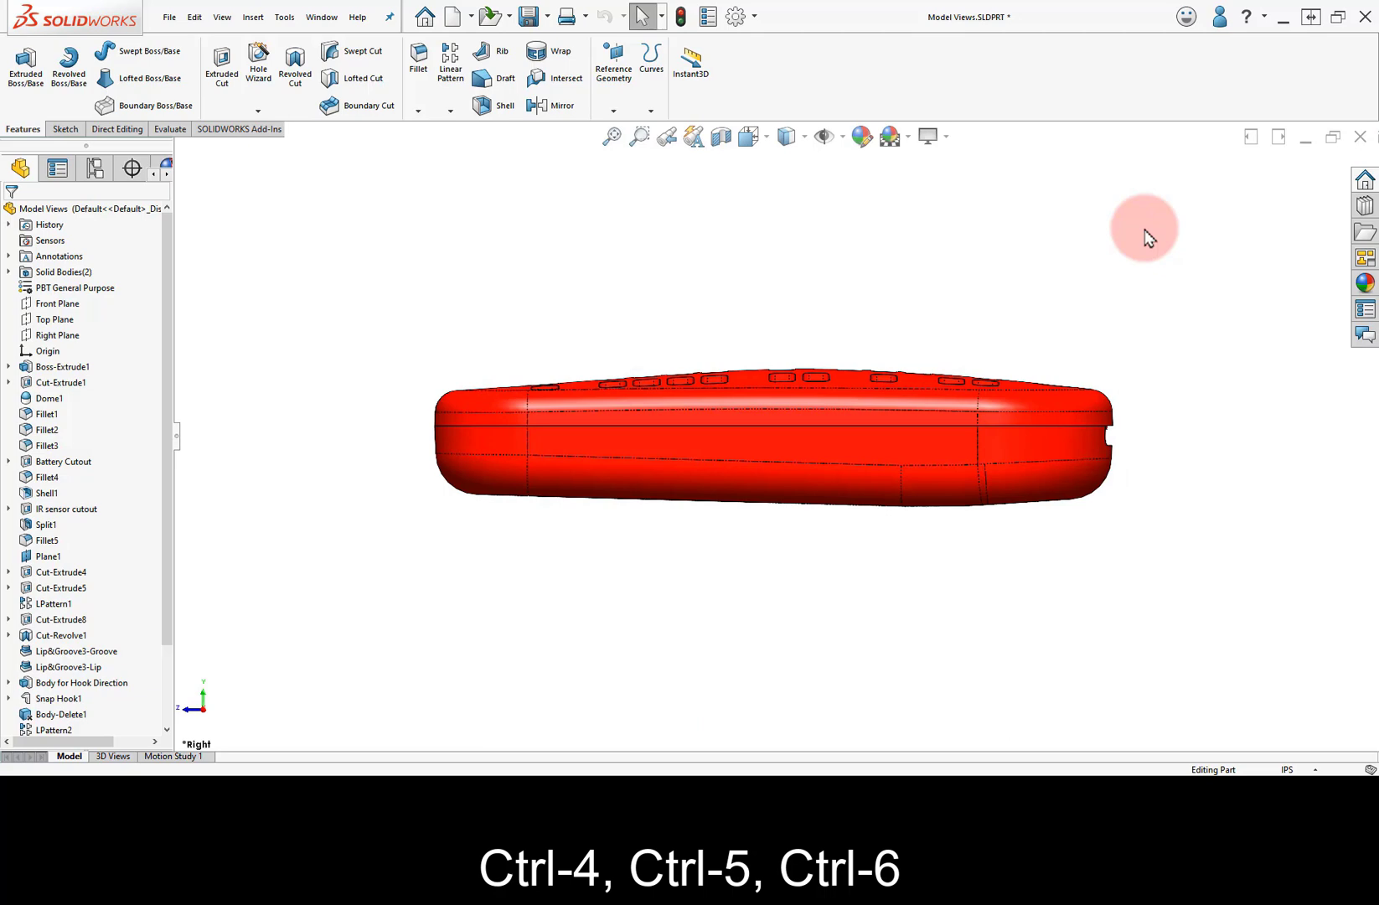
key(ctrl+5)
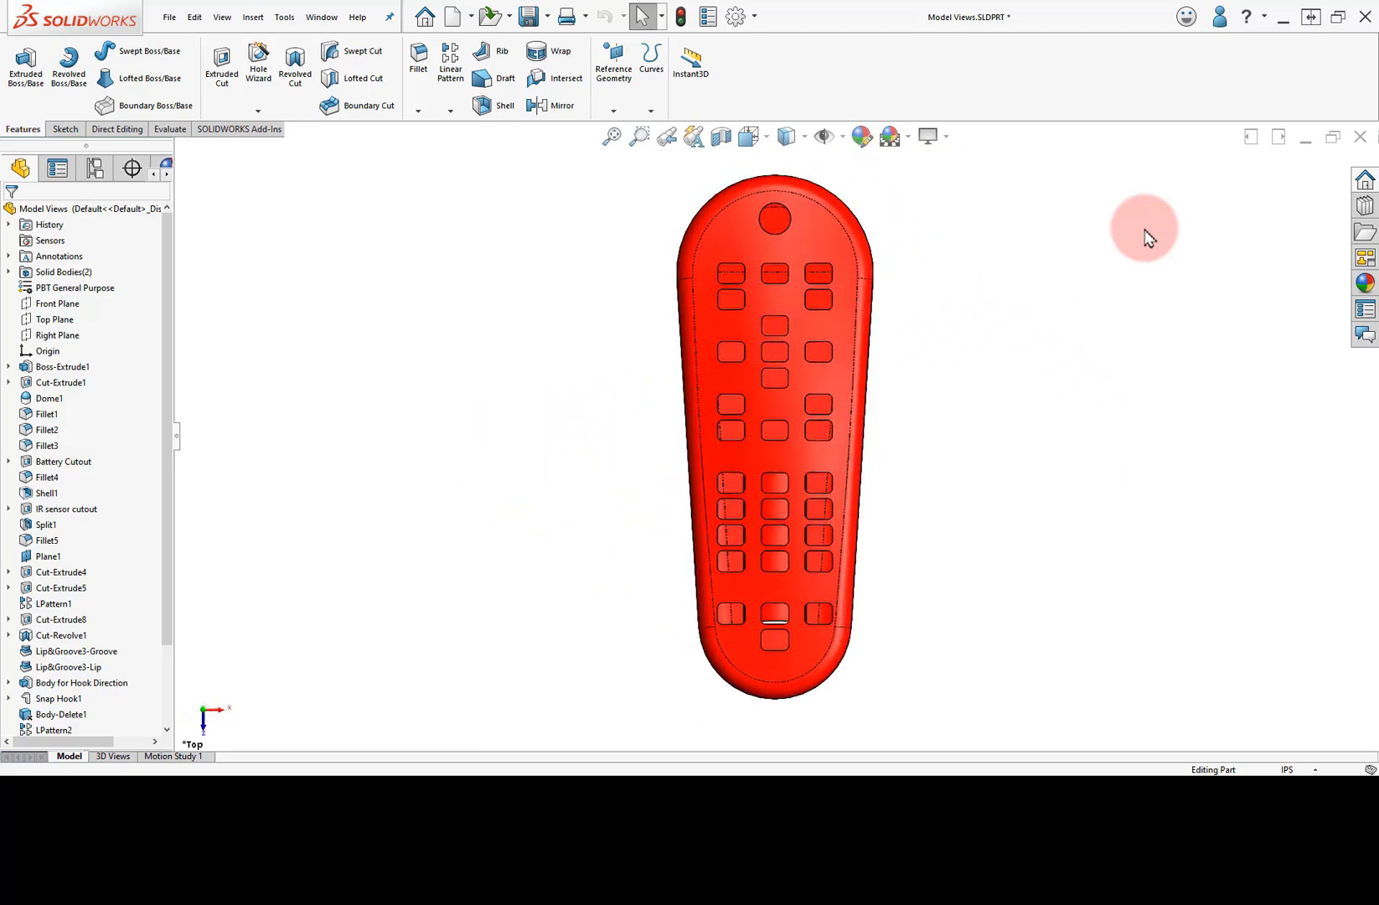
key(ctrl+6)
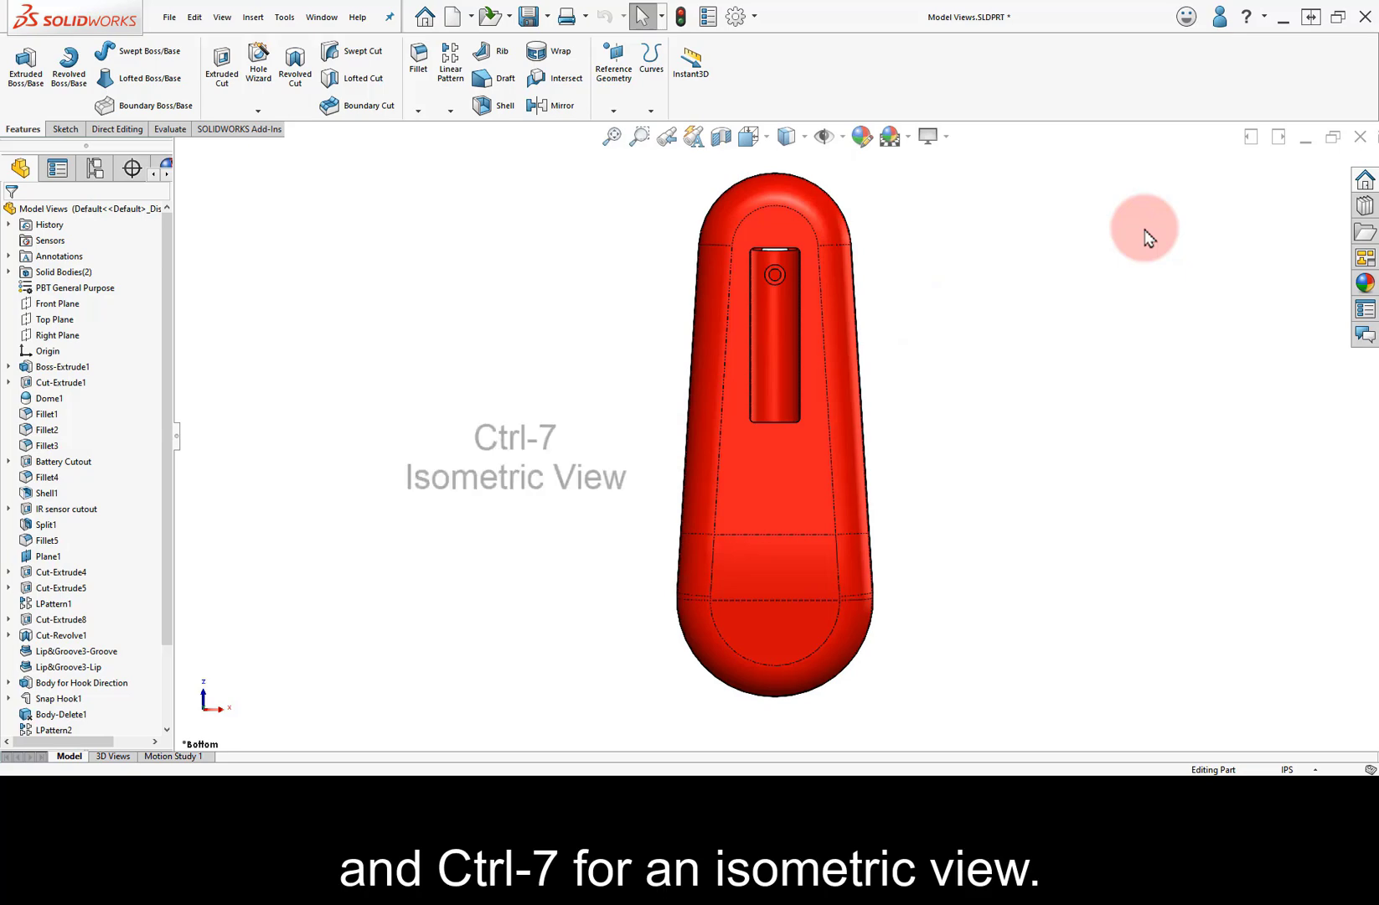
key(ctrl+7)
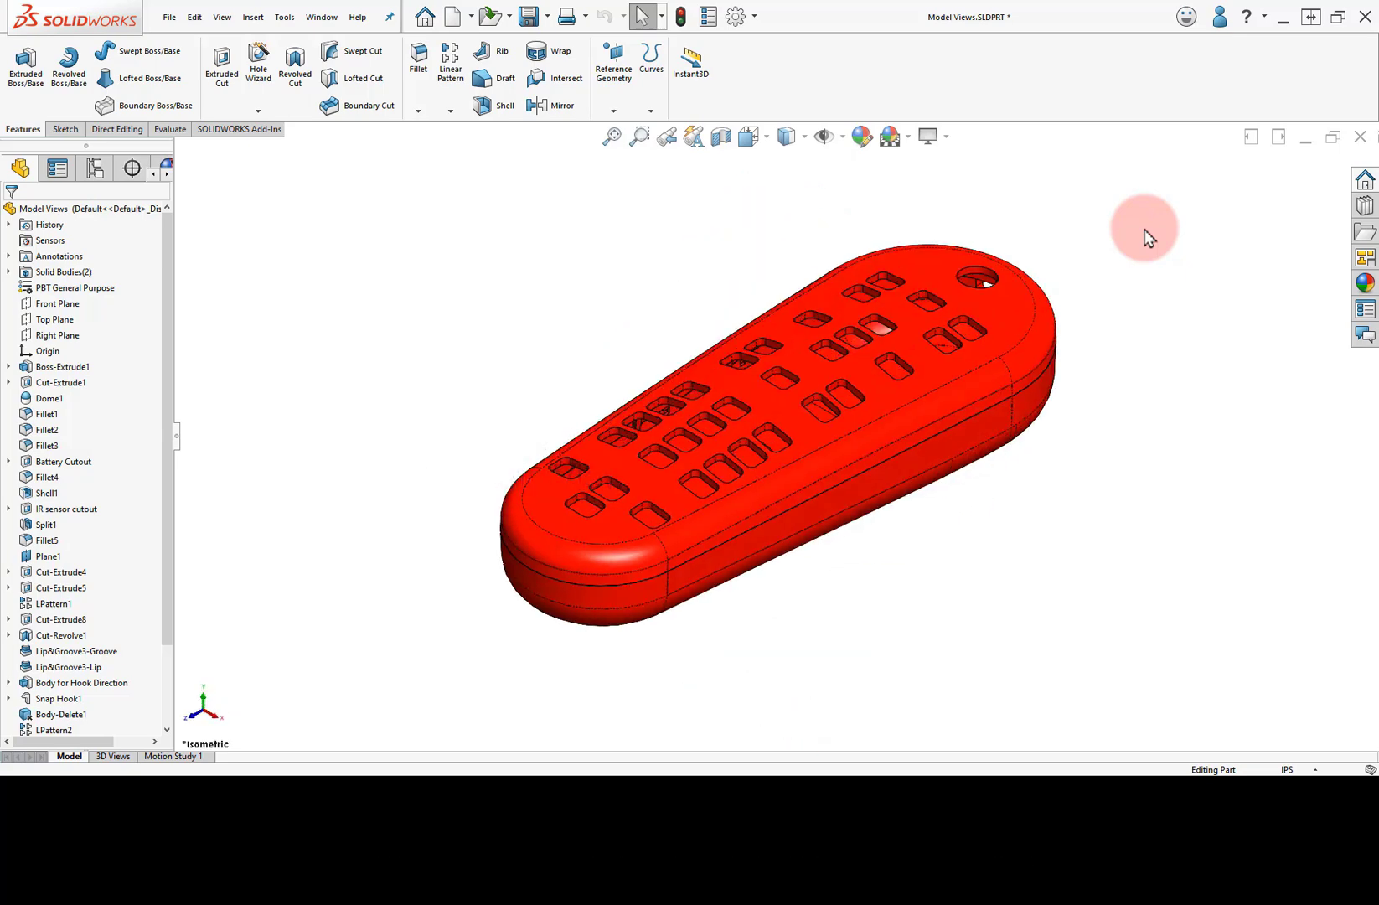
Step: In Customize, set Mouse Gestures to 8 Gestures and confirm with OK
right_click(1073, 65)
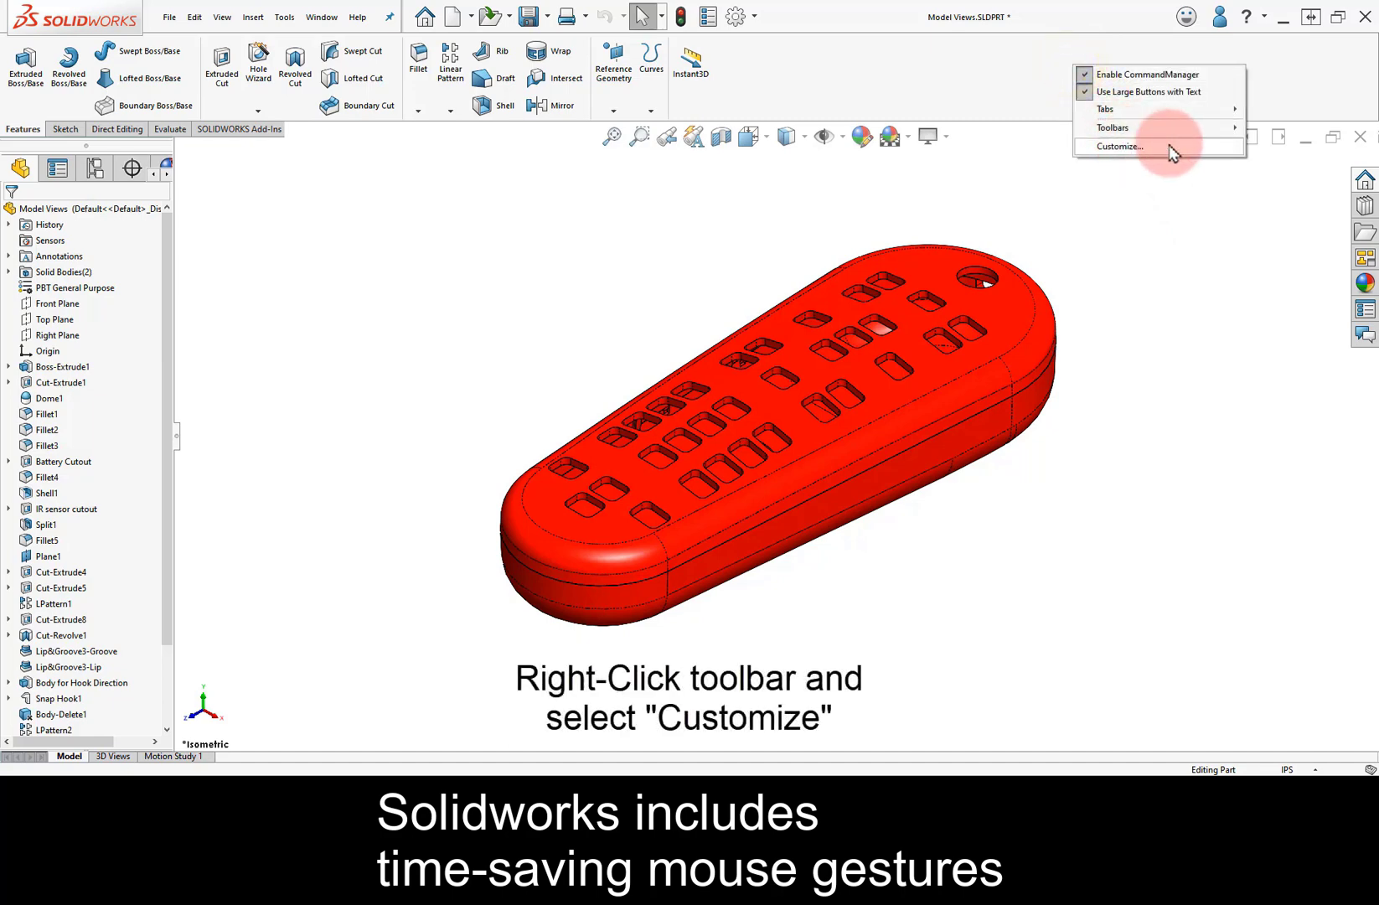
click(755, 19)
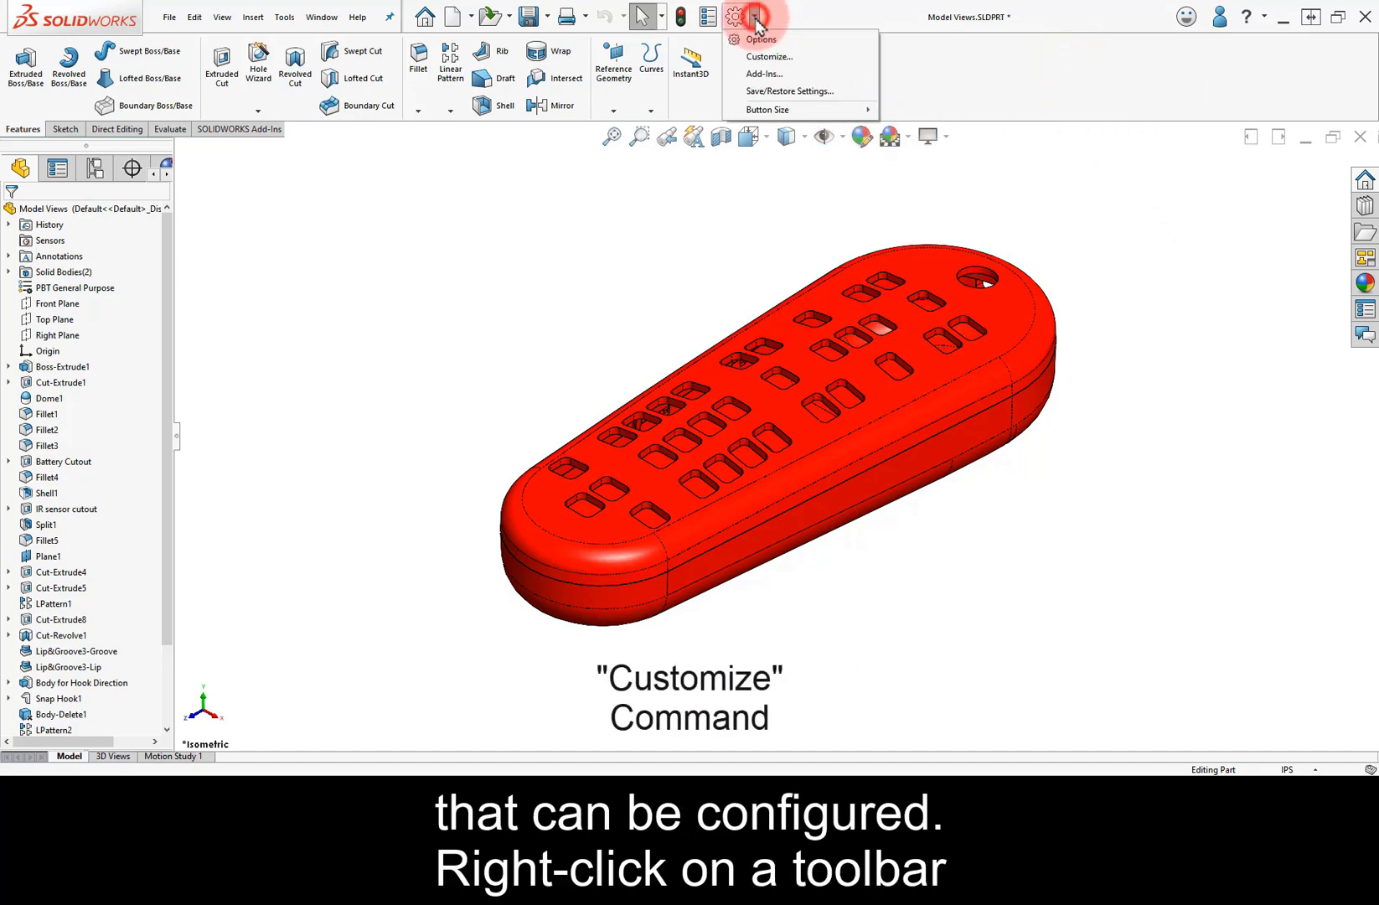
click(778, 58)
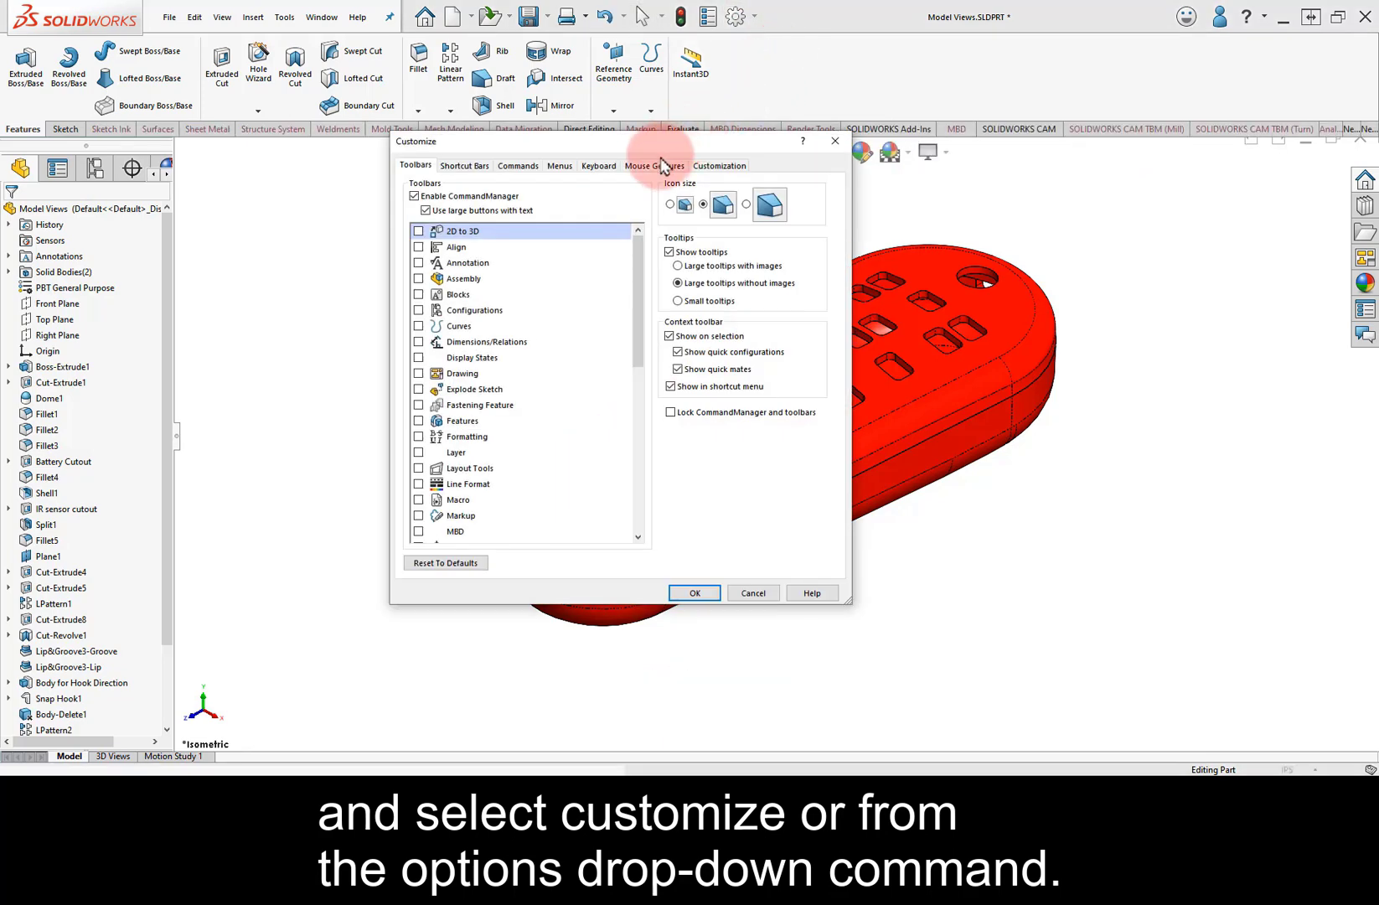
click(657, 166)
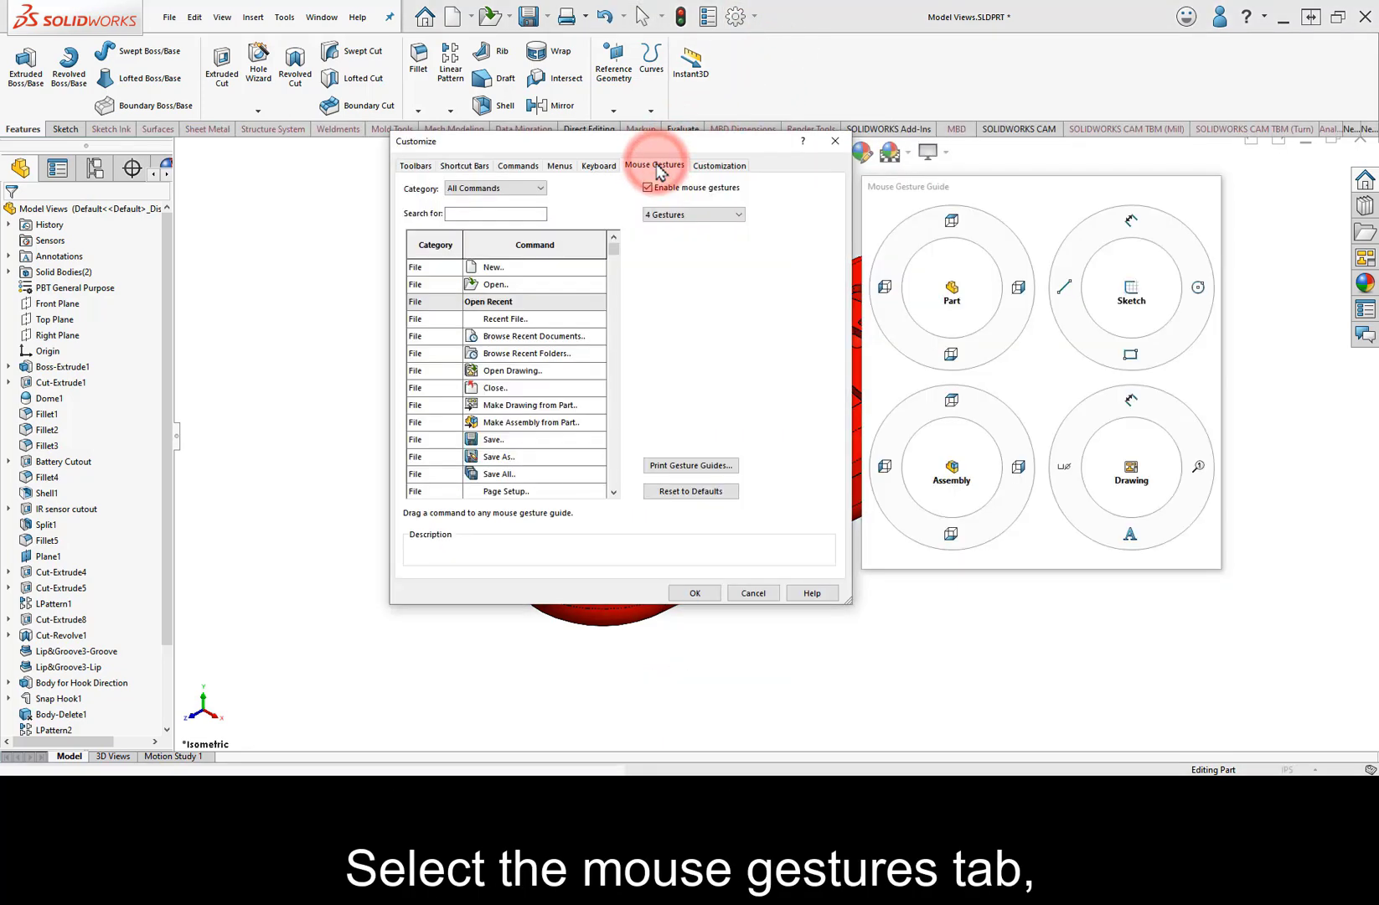
click(676, 219)
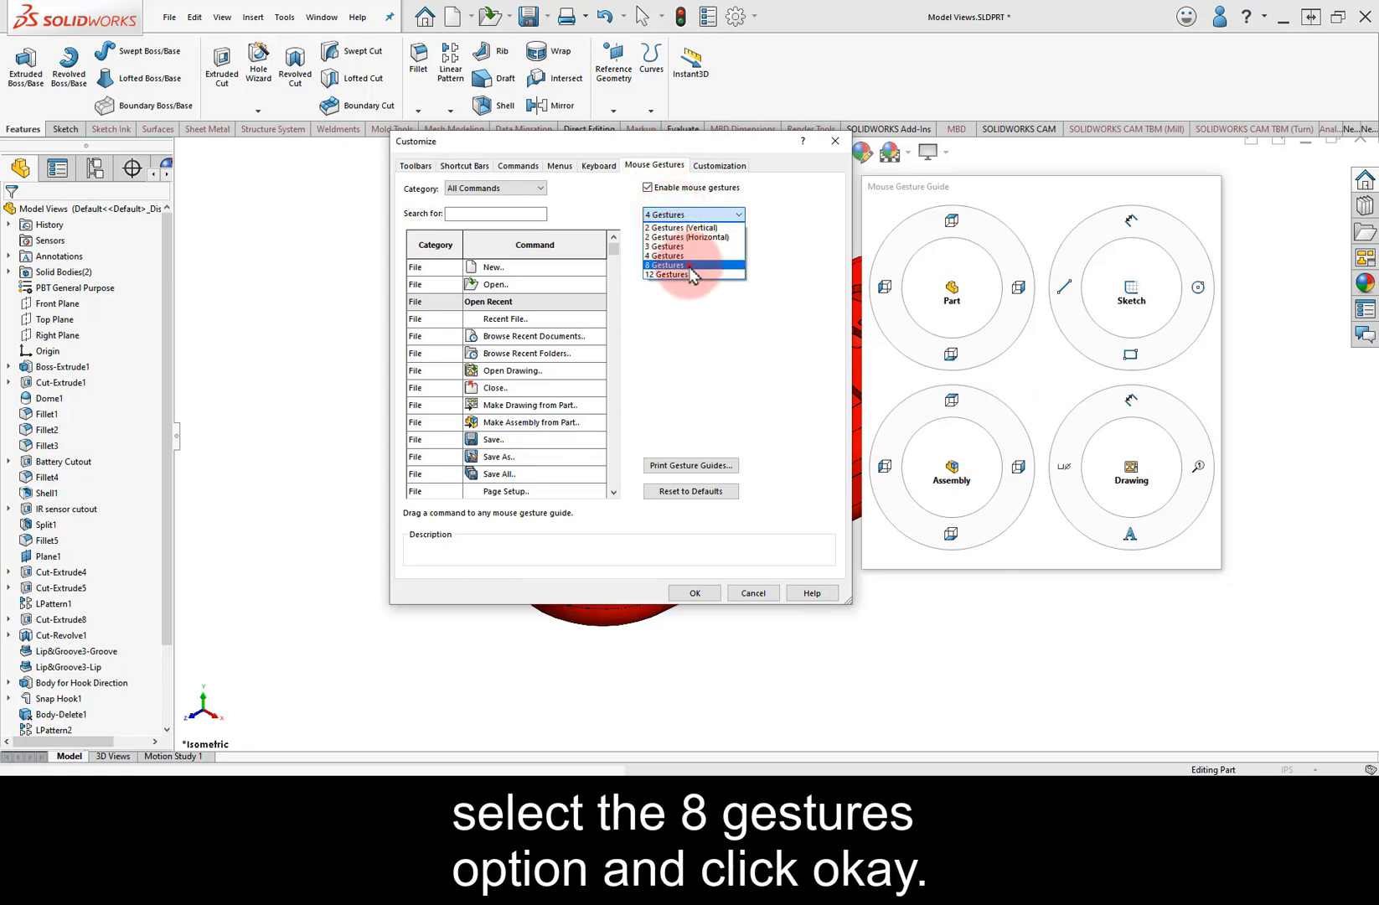
click(714, 595)
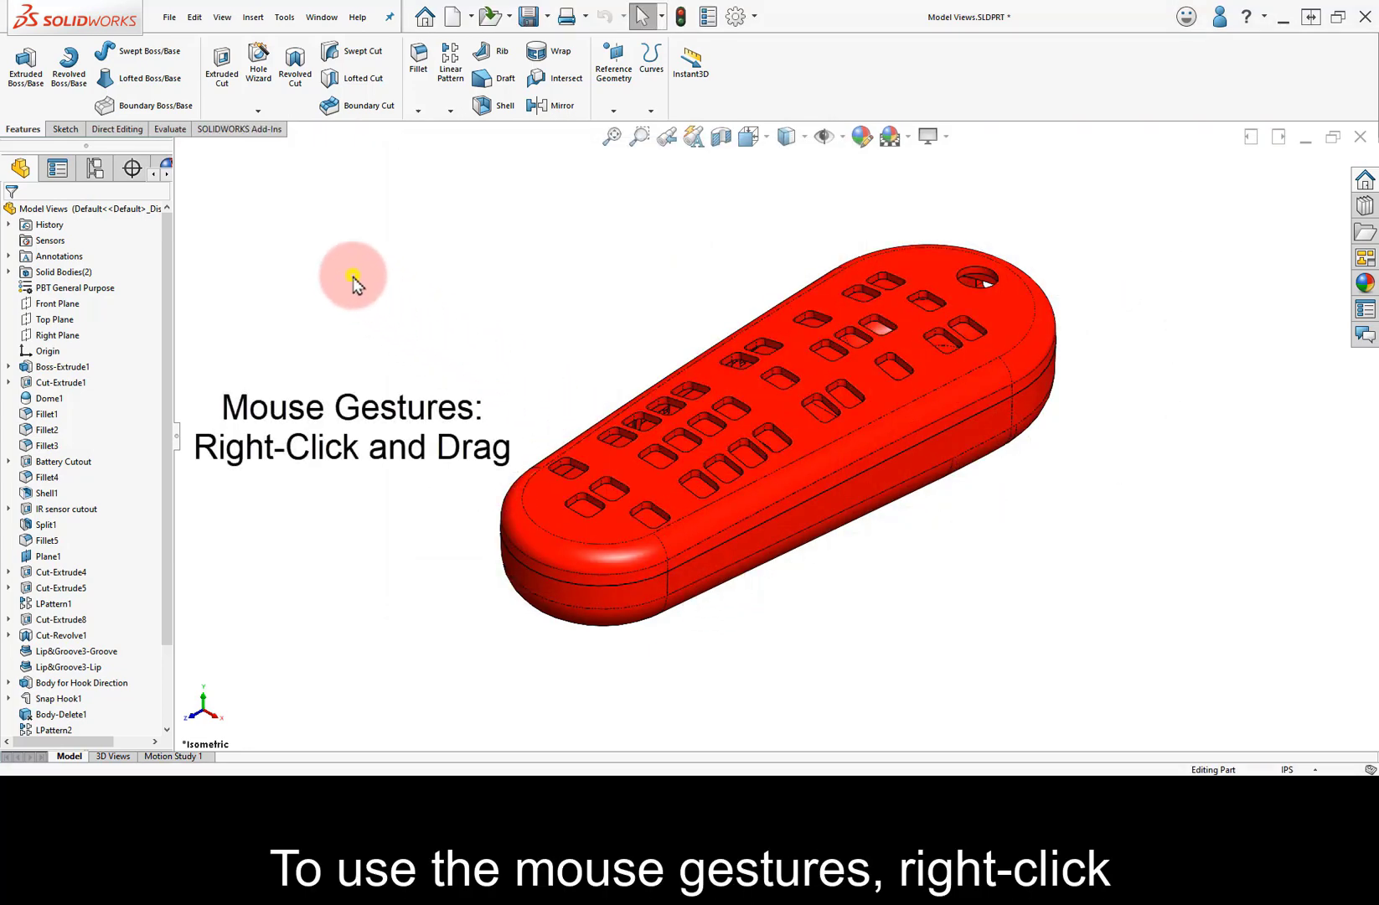
Step: Right-drag in the graphics area to bring up the gesture wheel and snap the remote to a standard view
right_drag(353, 276, 317, 216)
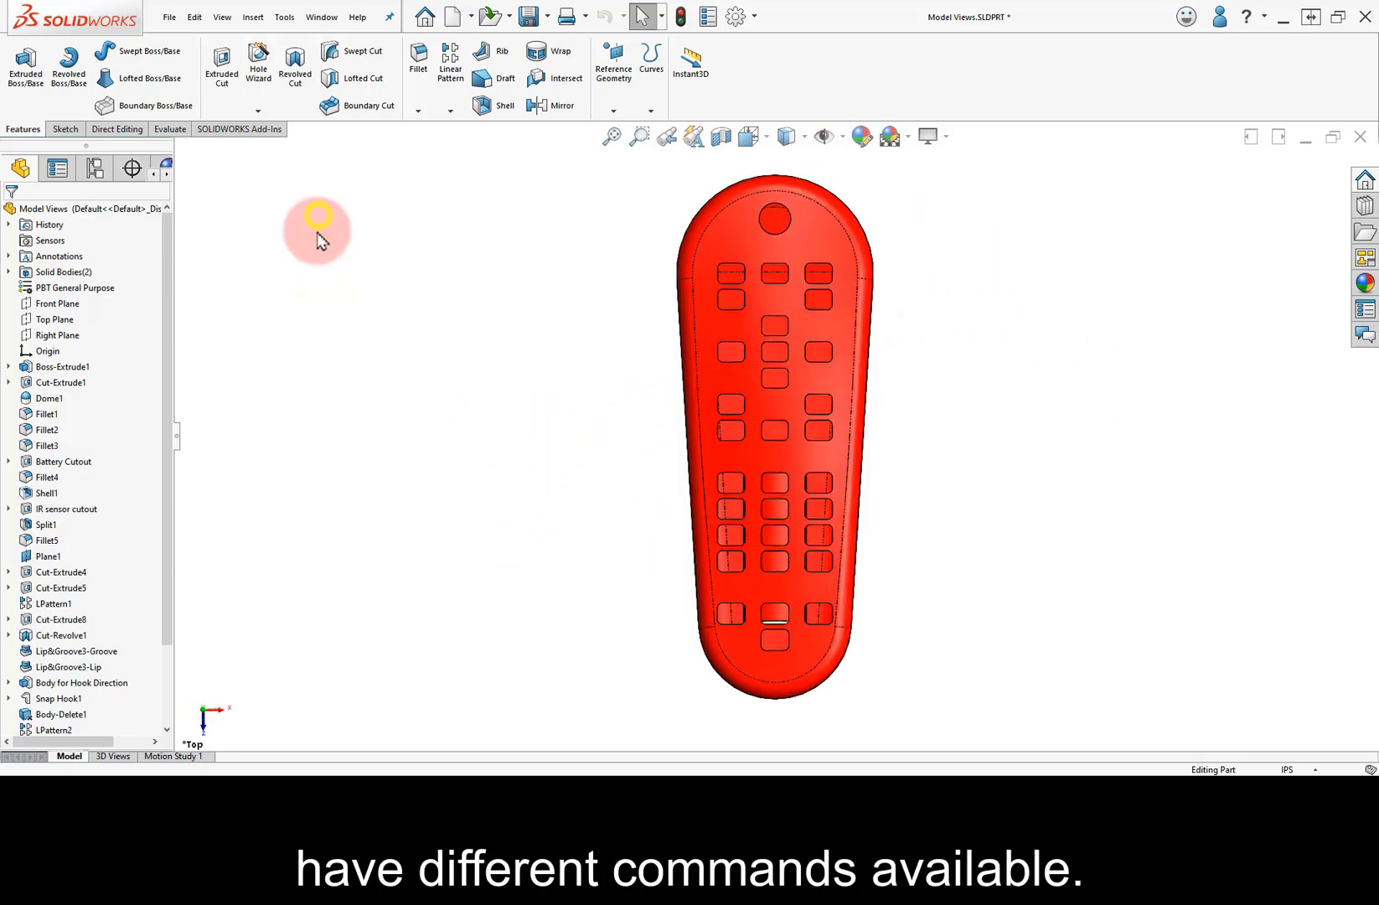
right_drag(320, 245, 357, 283)
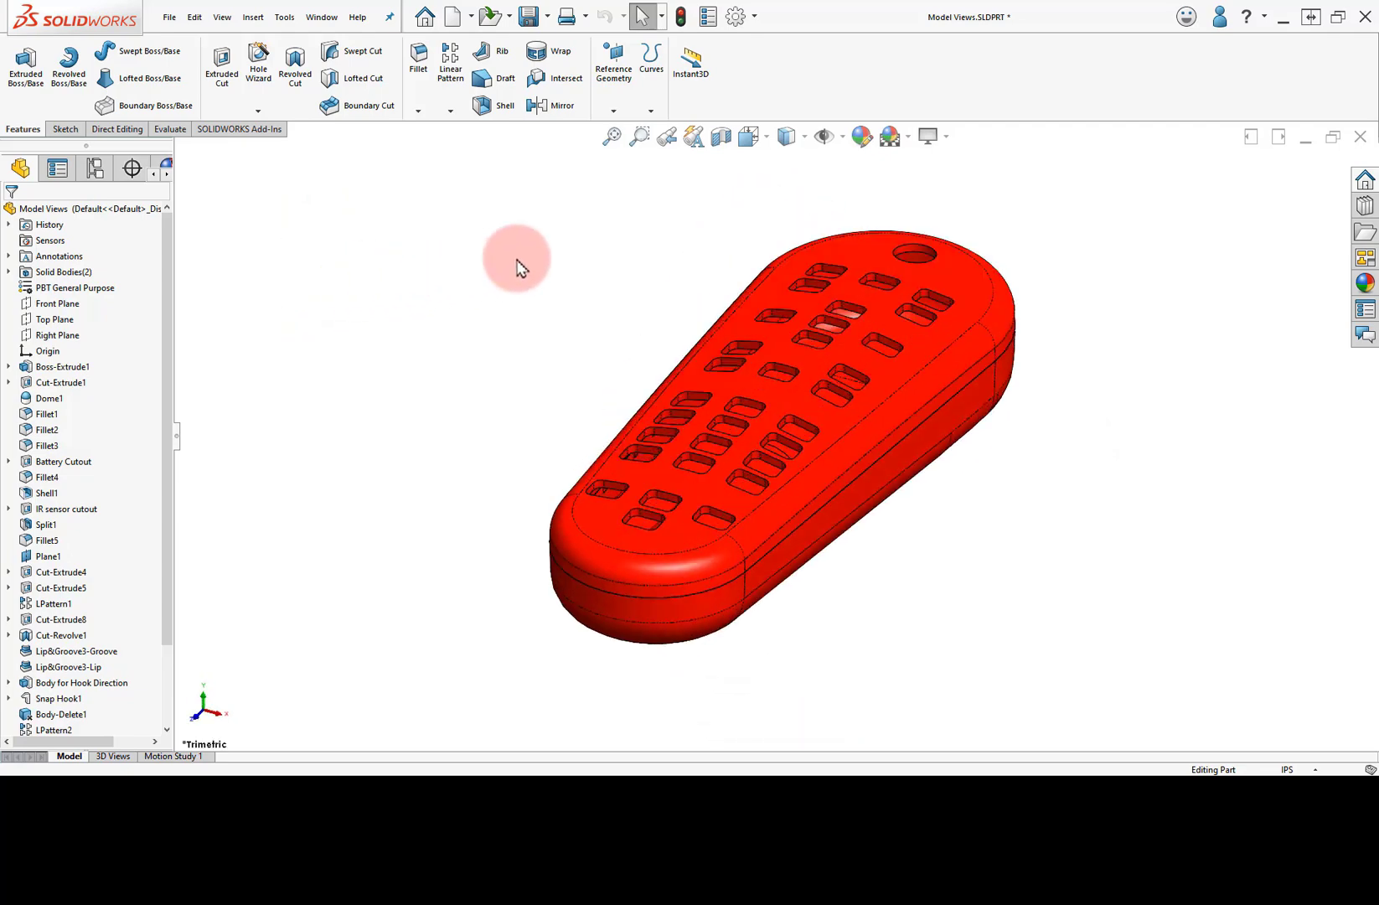
Step: Turn on the View Selector cube and use it to show Top, then a corner view
click(769, 142)
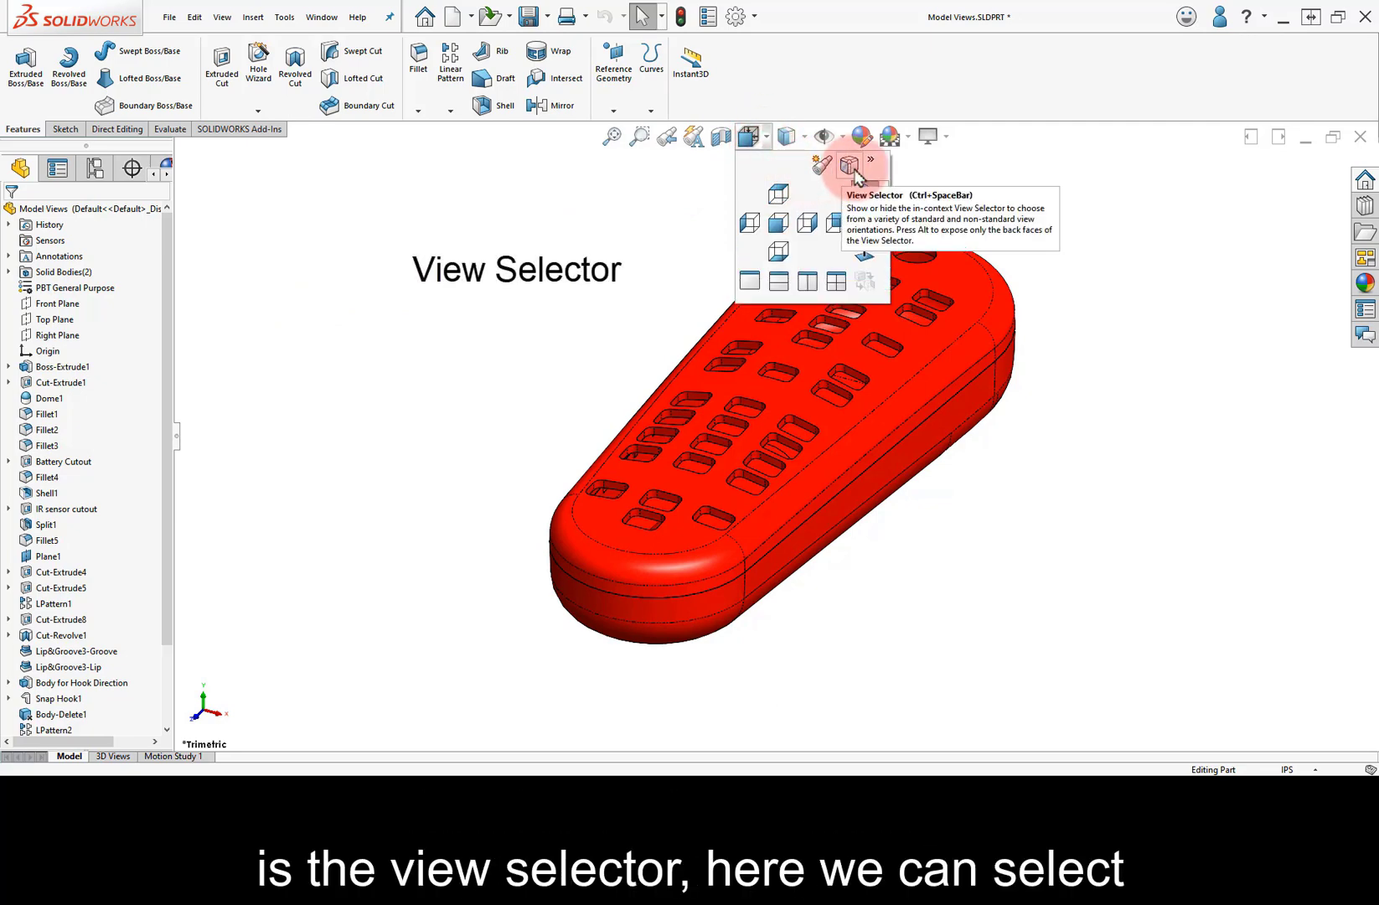
click(848, 168)
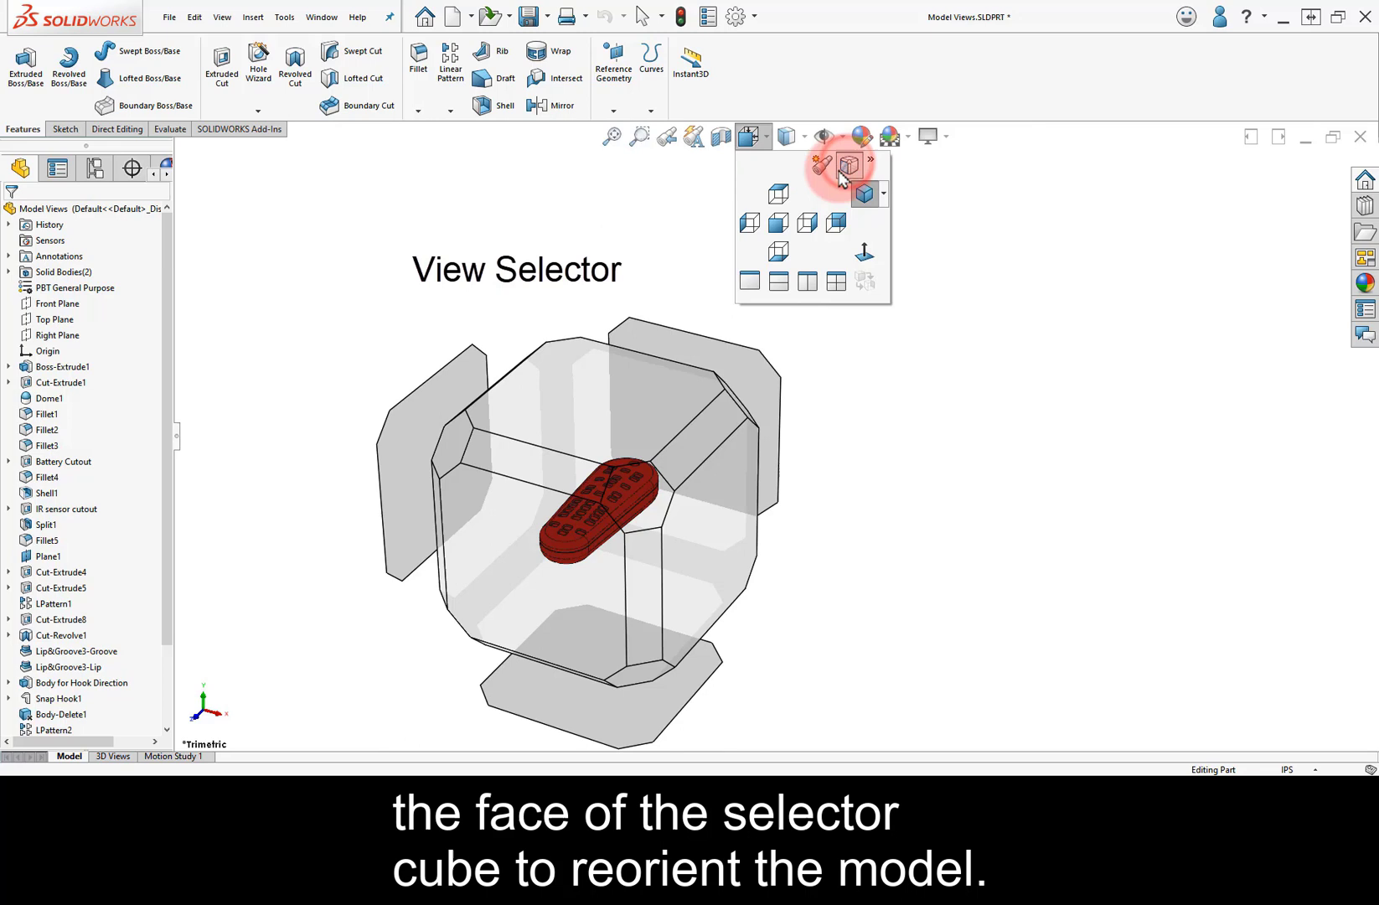
mouse_move(629, 411)
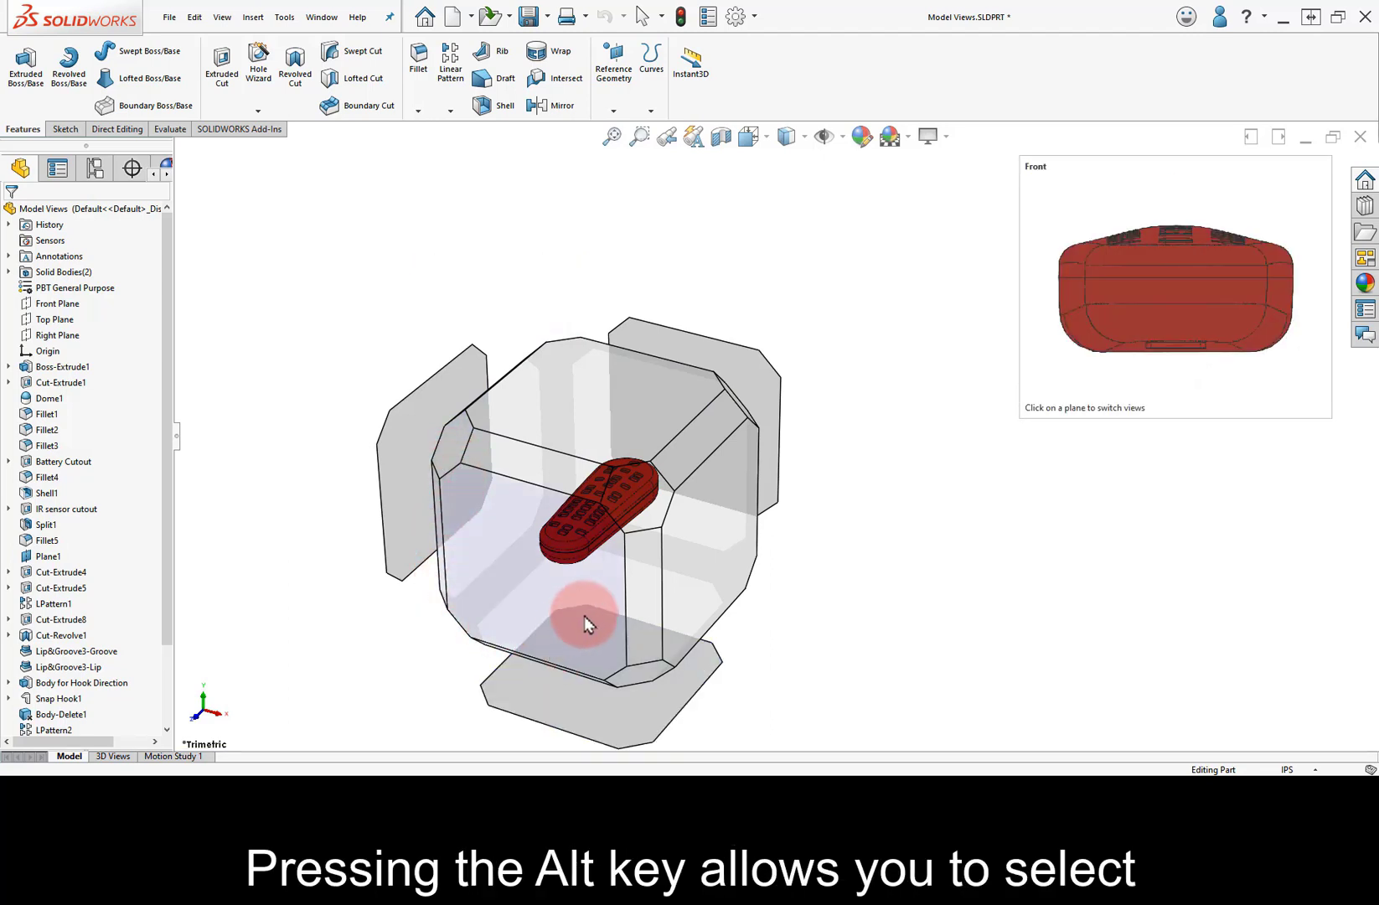
click(601, 402)
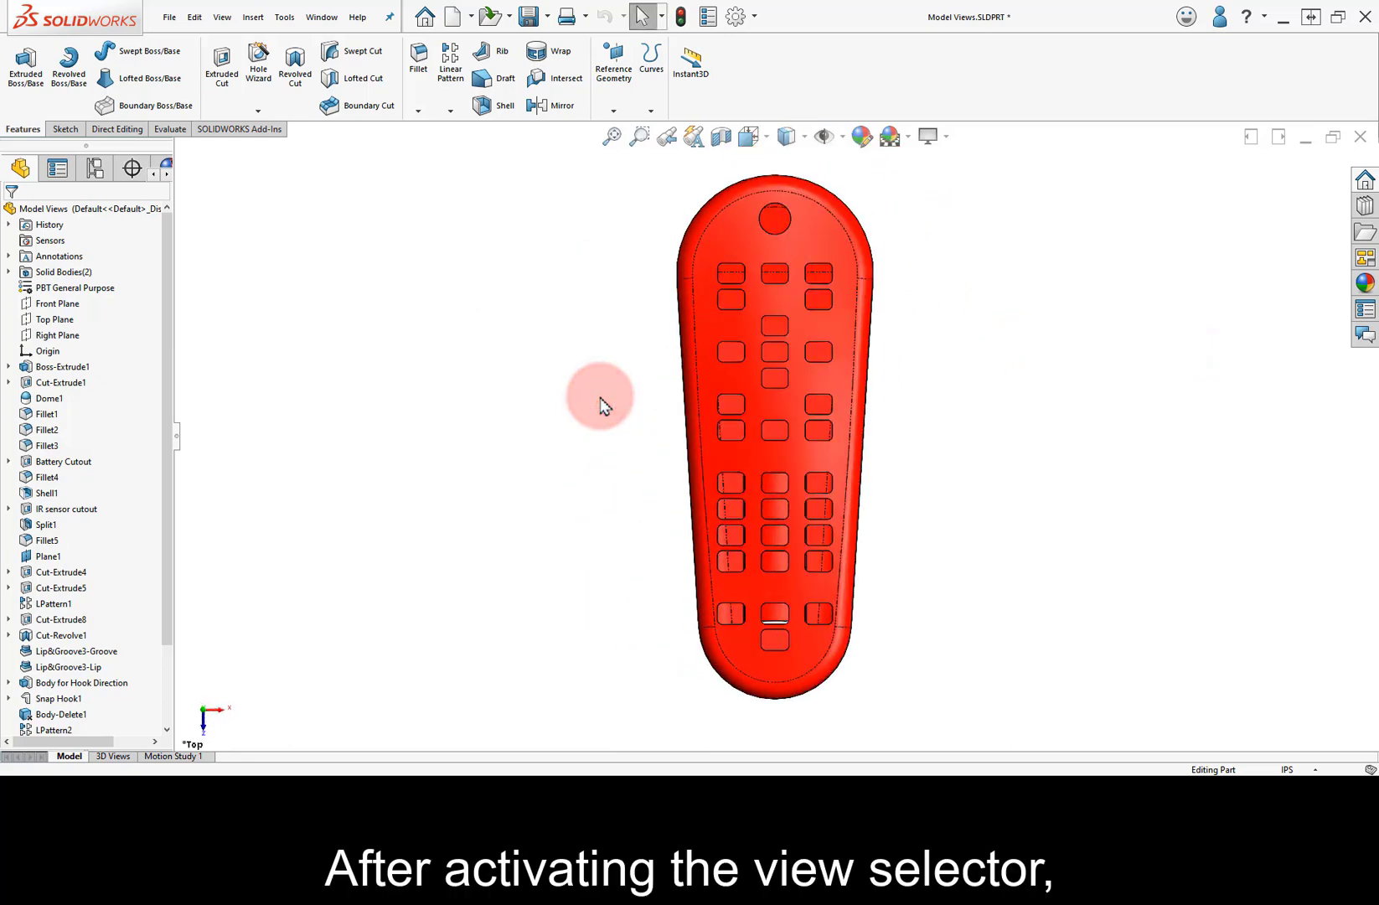
key(space)
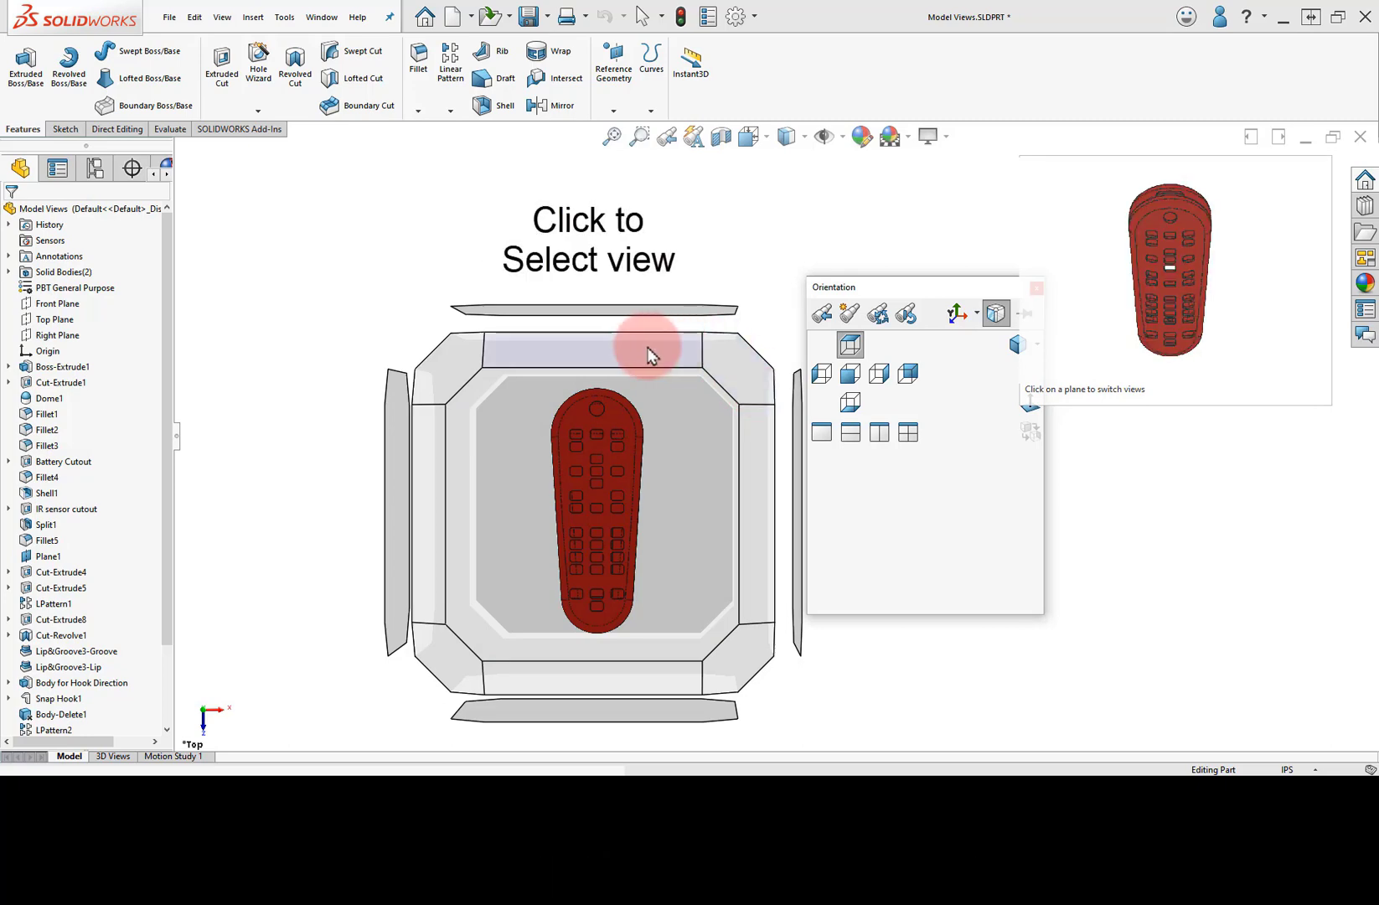
click(744, 371)
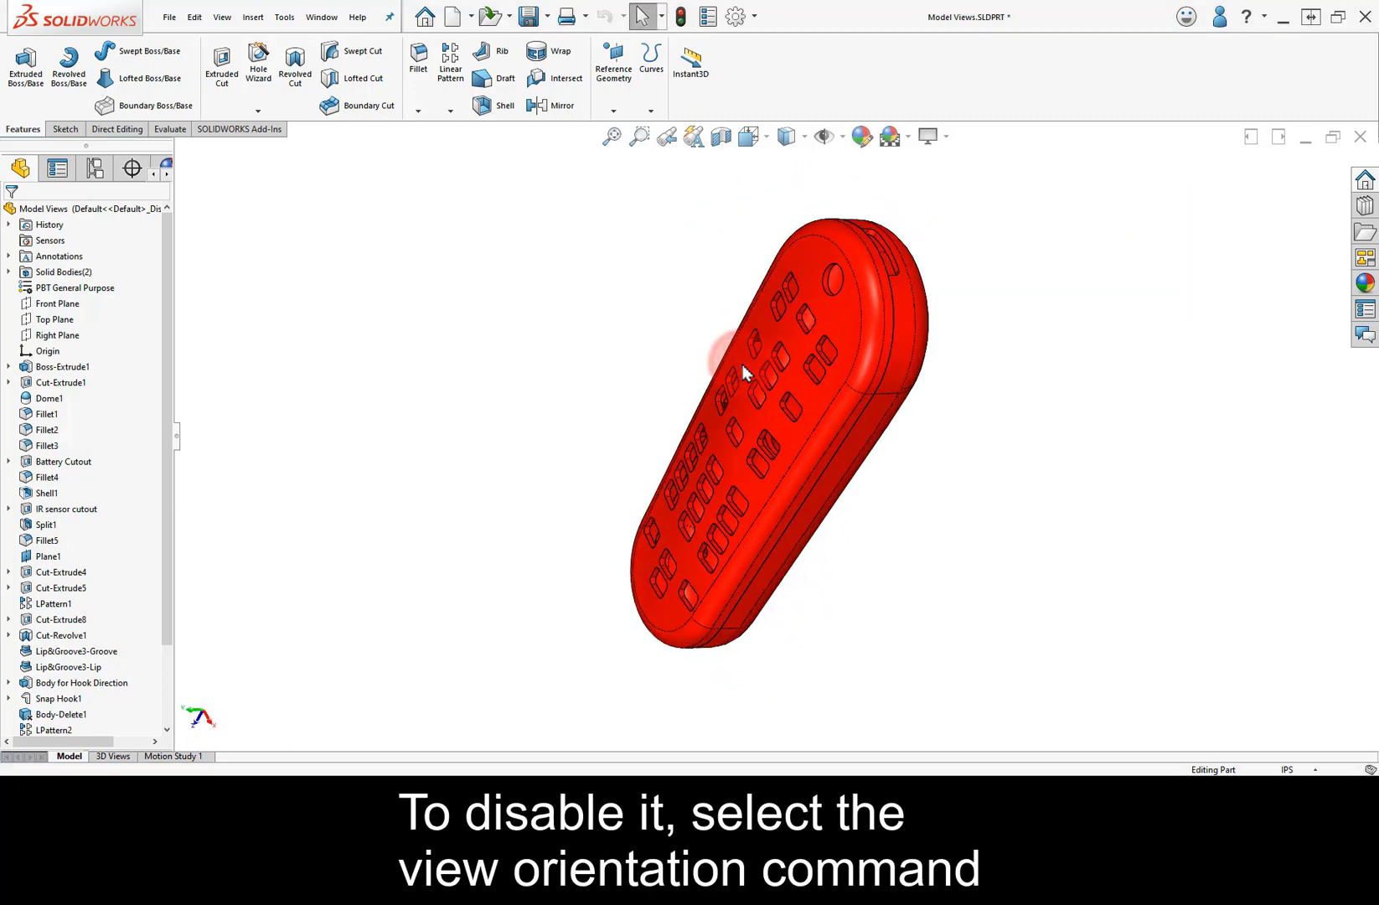
Step: Switch the View Selector cube back off in the View Orientation flyout
click(765, 143)
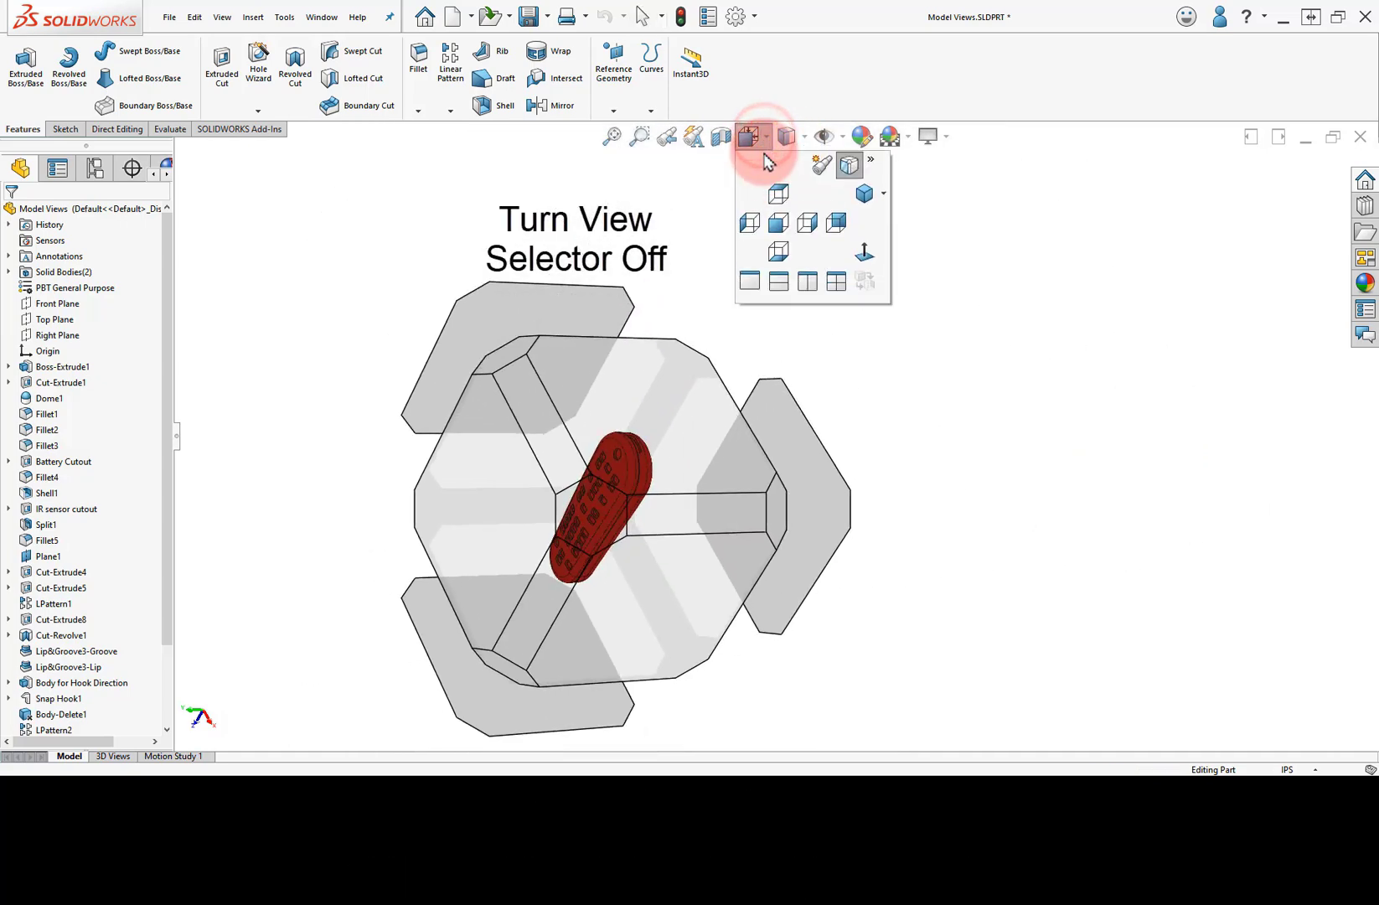
click(849, 167)
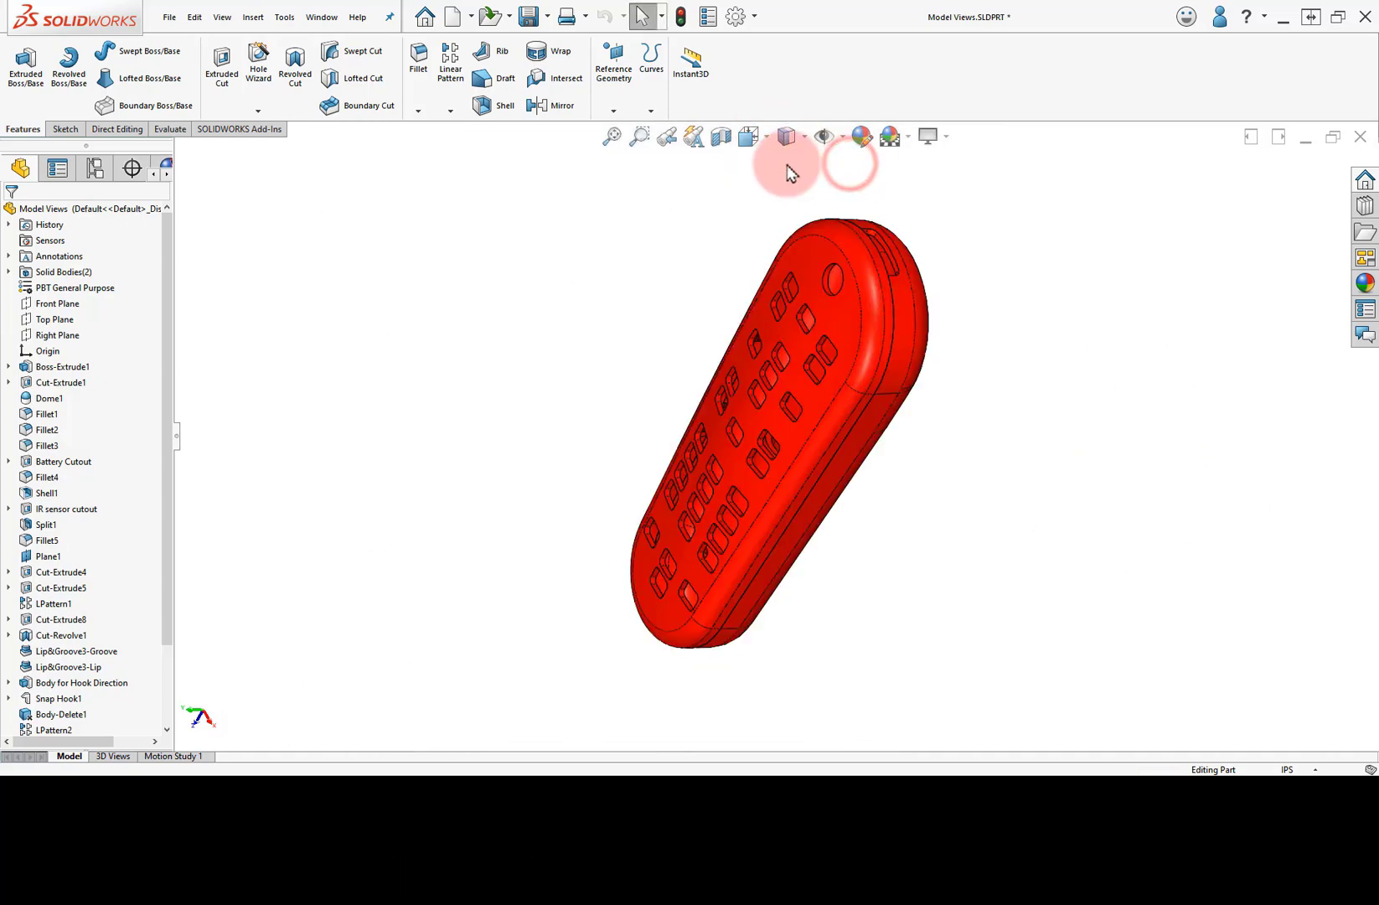
click(751, 143)
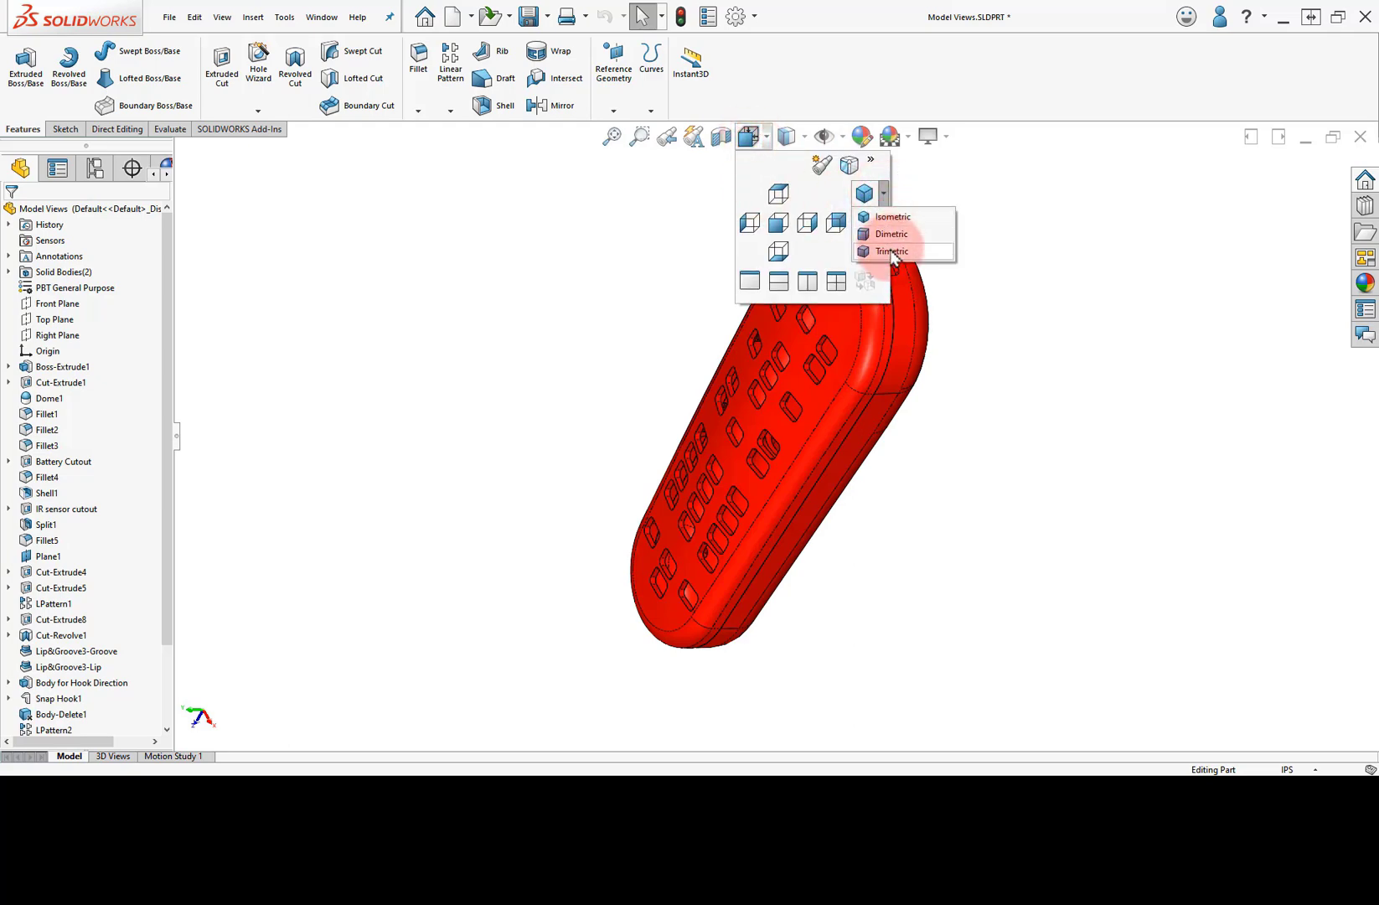
Step: Set Trimetric view, orbit the remote to its underside and back, then pan it around
click(891, 252)
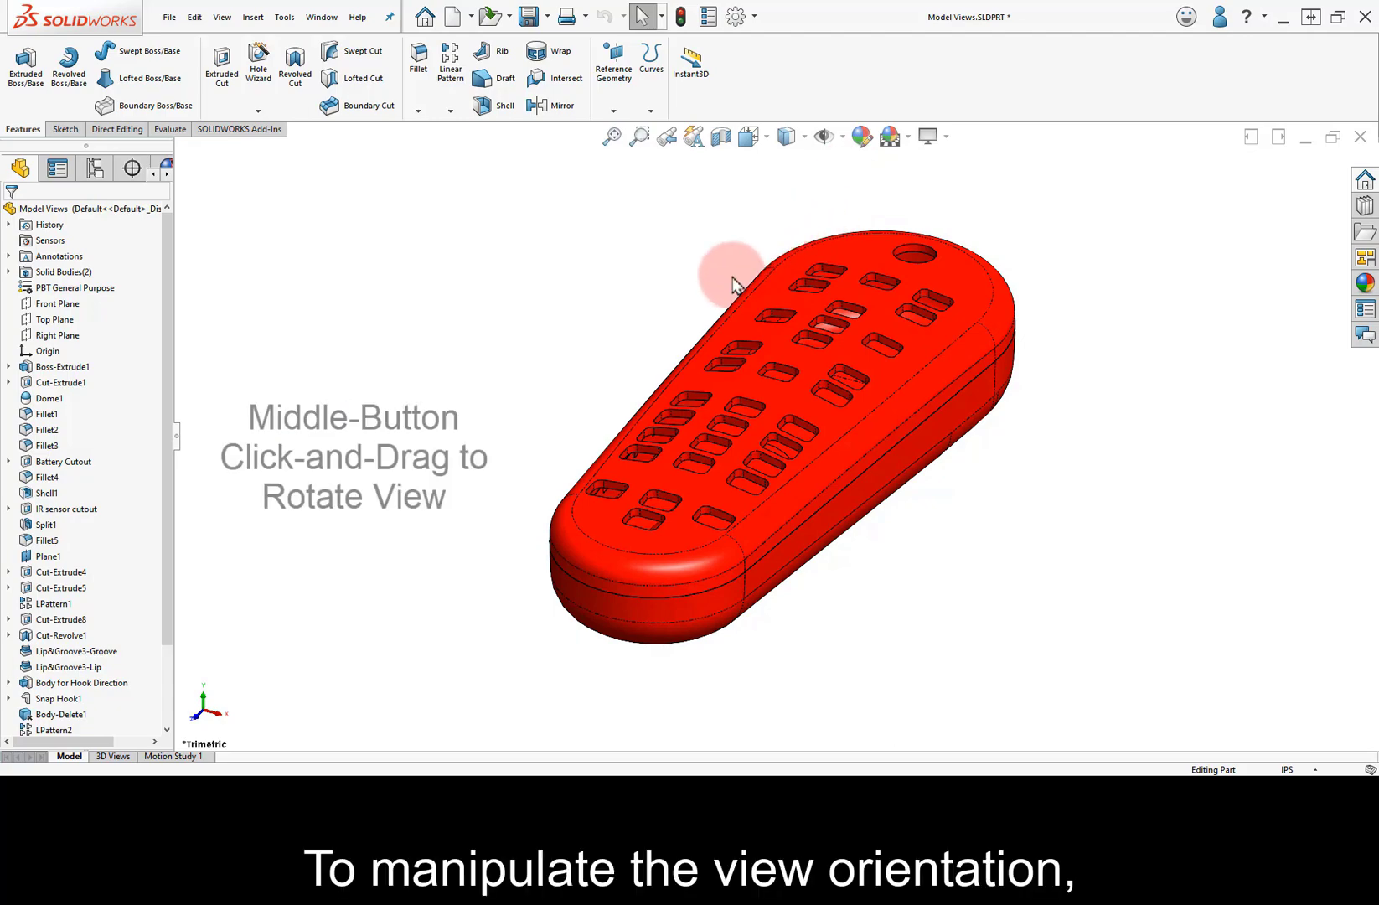
middle_drag(726, 271, 921, 246)
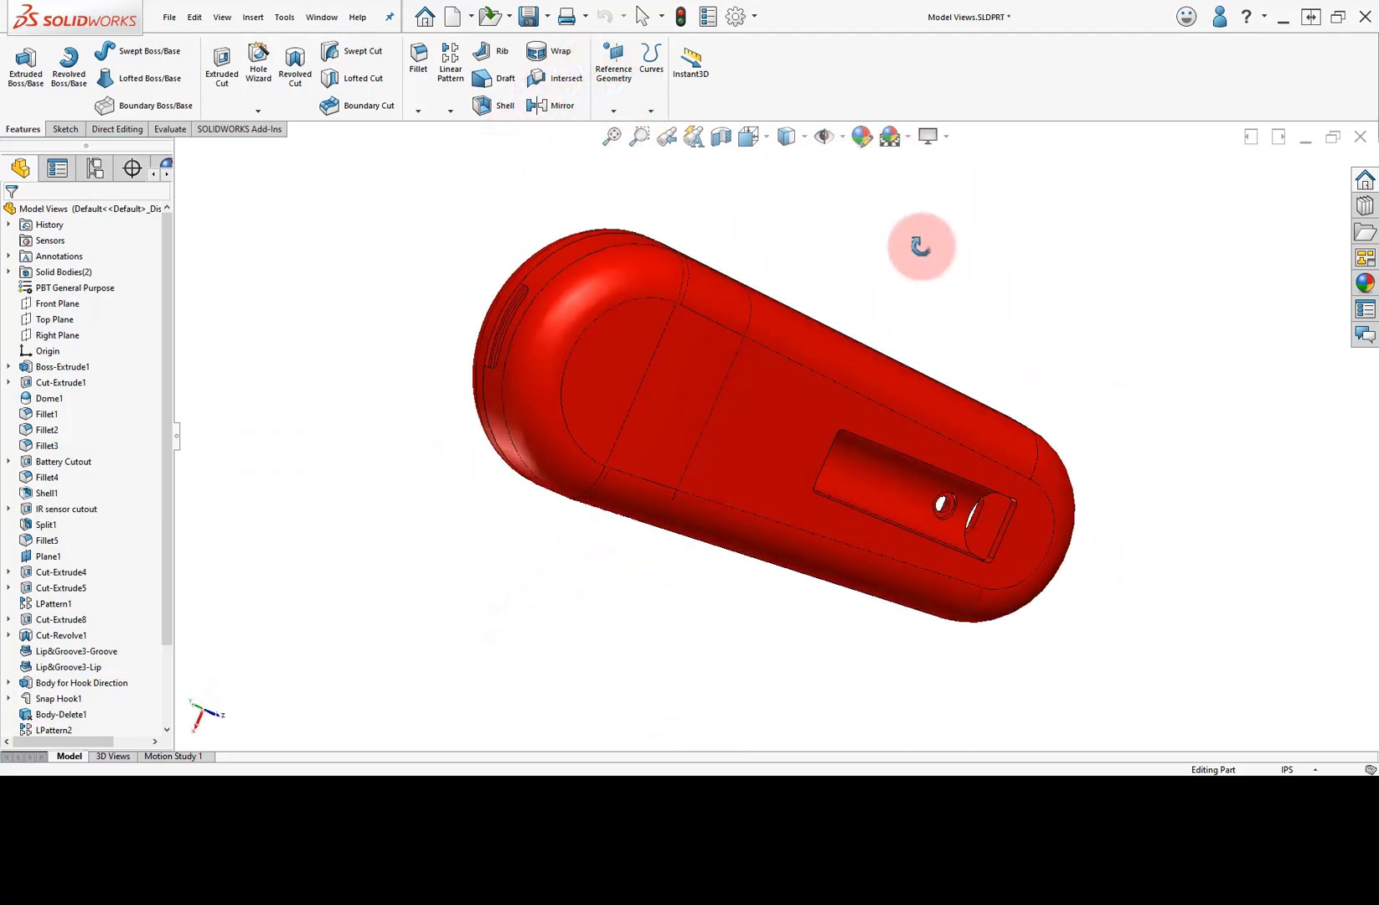
middle_drag(836, 519, 1073, 249)
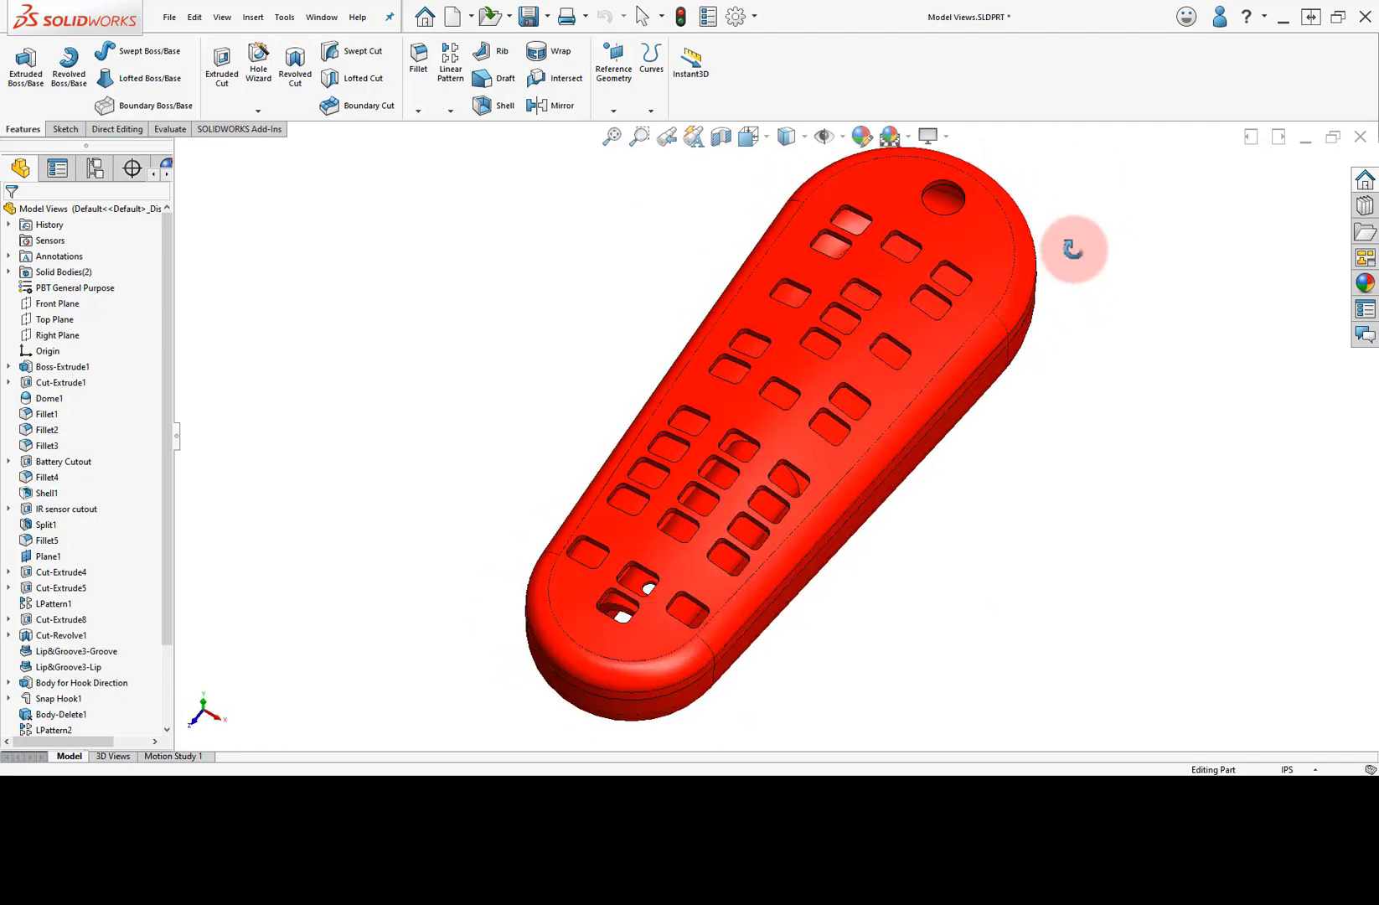
mouse_move(769, 370)
shift+middle_down()
mouse_move(783, 455)
mouse_move(769, 308)
mouse_move(779, 413)
mouse_move(775, 345)
mouse_move(782, 400)
mouse_move(771, 366)
shift+middle_up()
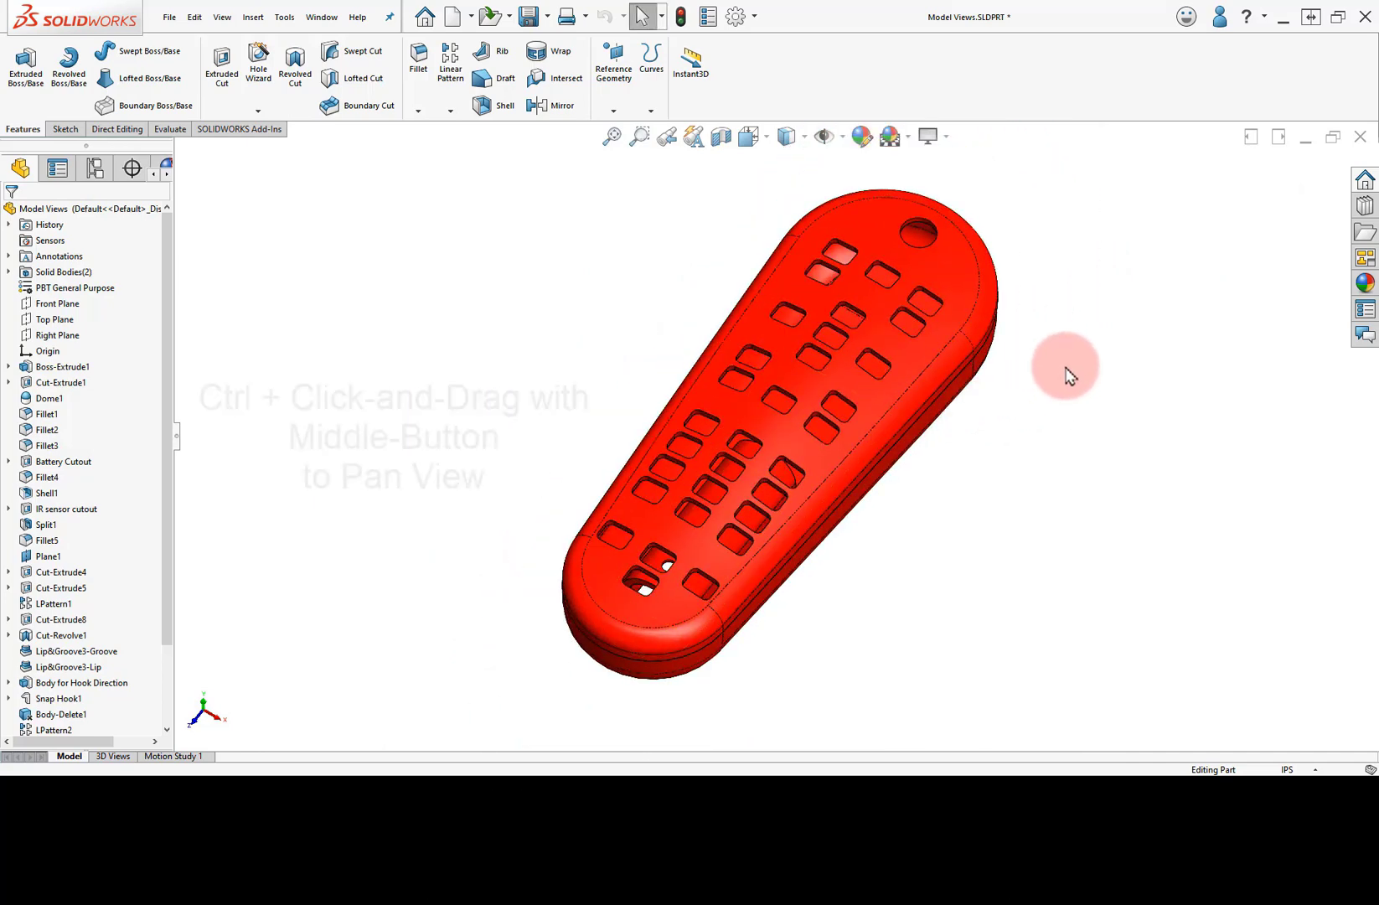
ctrl+middle_drag(1069, 375, 1093, 419)
ctrl+middle_drag(1093, 595, 945, 510)
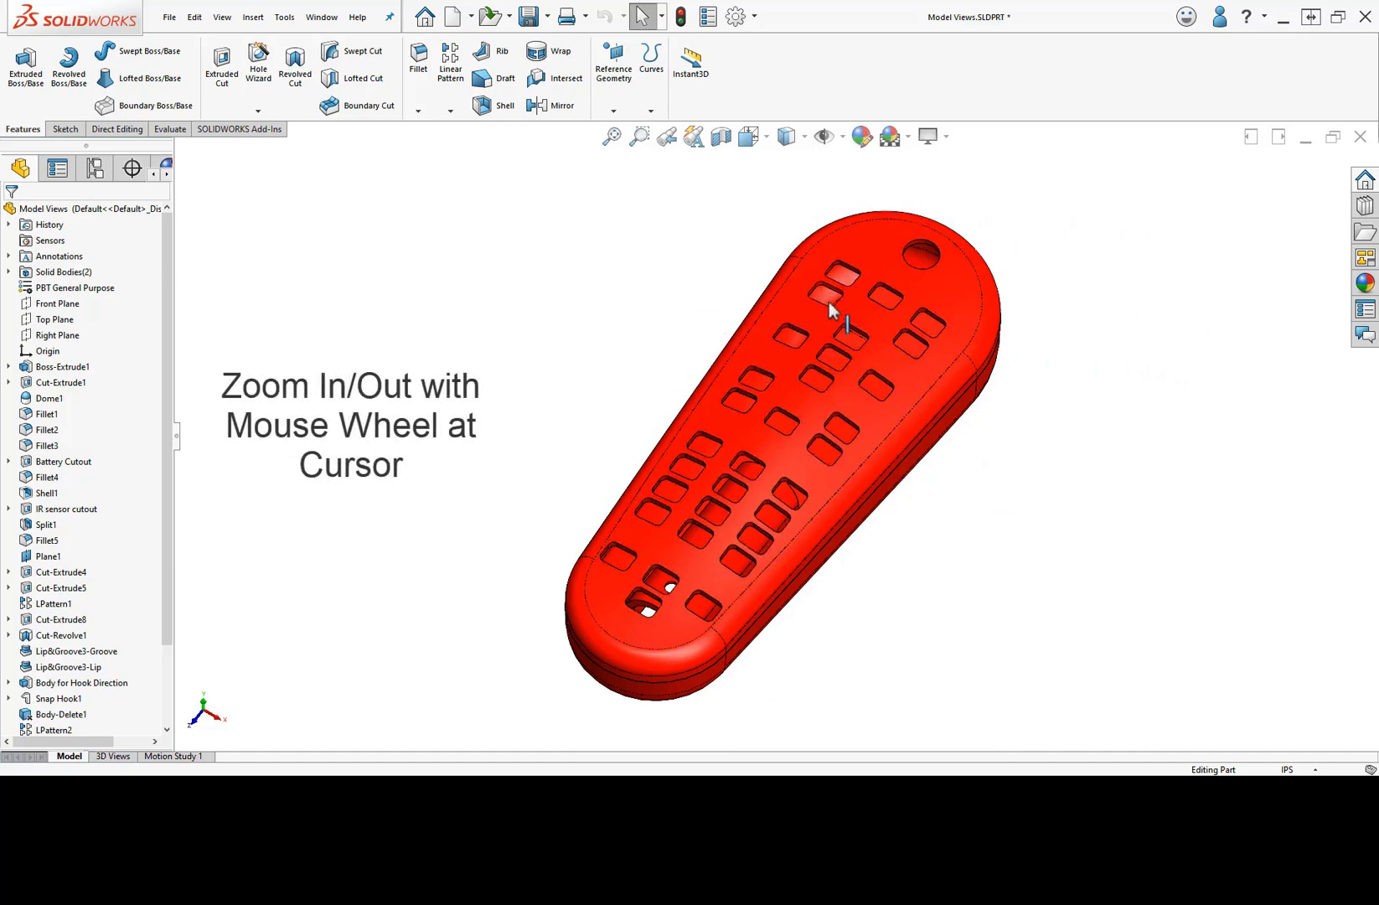
Step: Wheel-zoom in and out on the button holes, then Zoom to Fit the whole remote
scroll(923, 253, down, 3)
scroll(906, 281, down, 4)
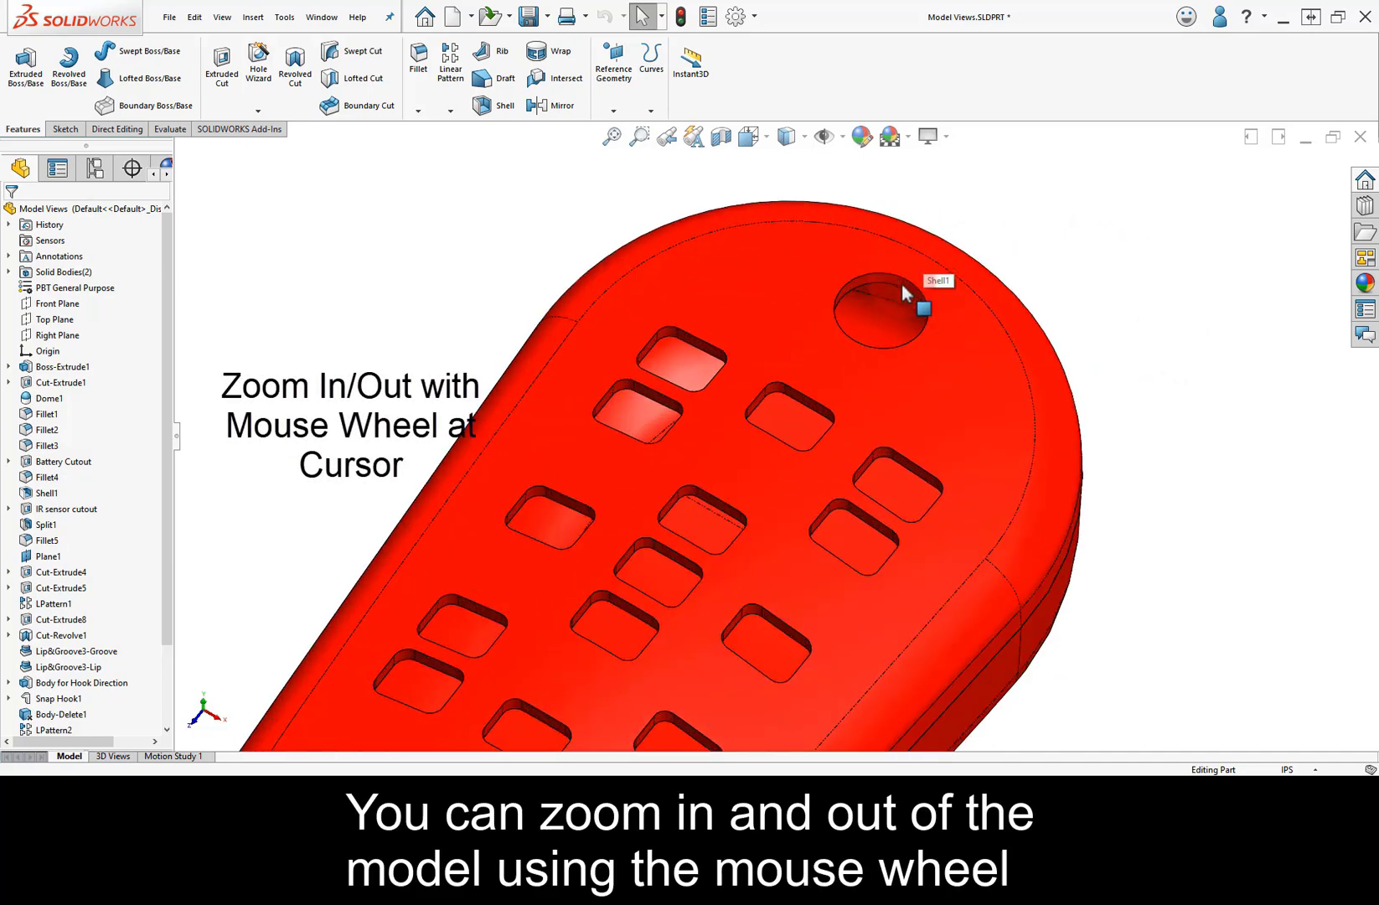
scroll(855, 405, up, 8)
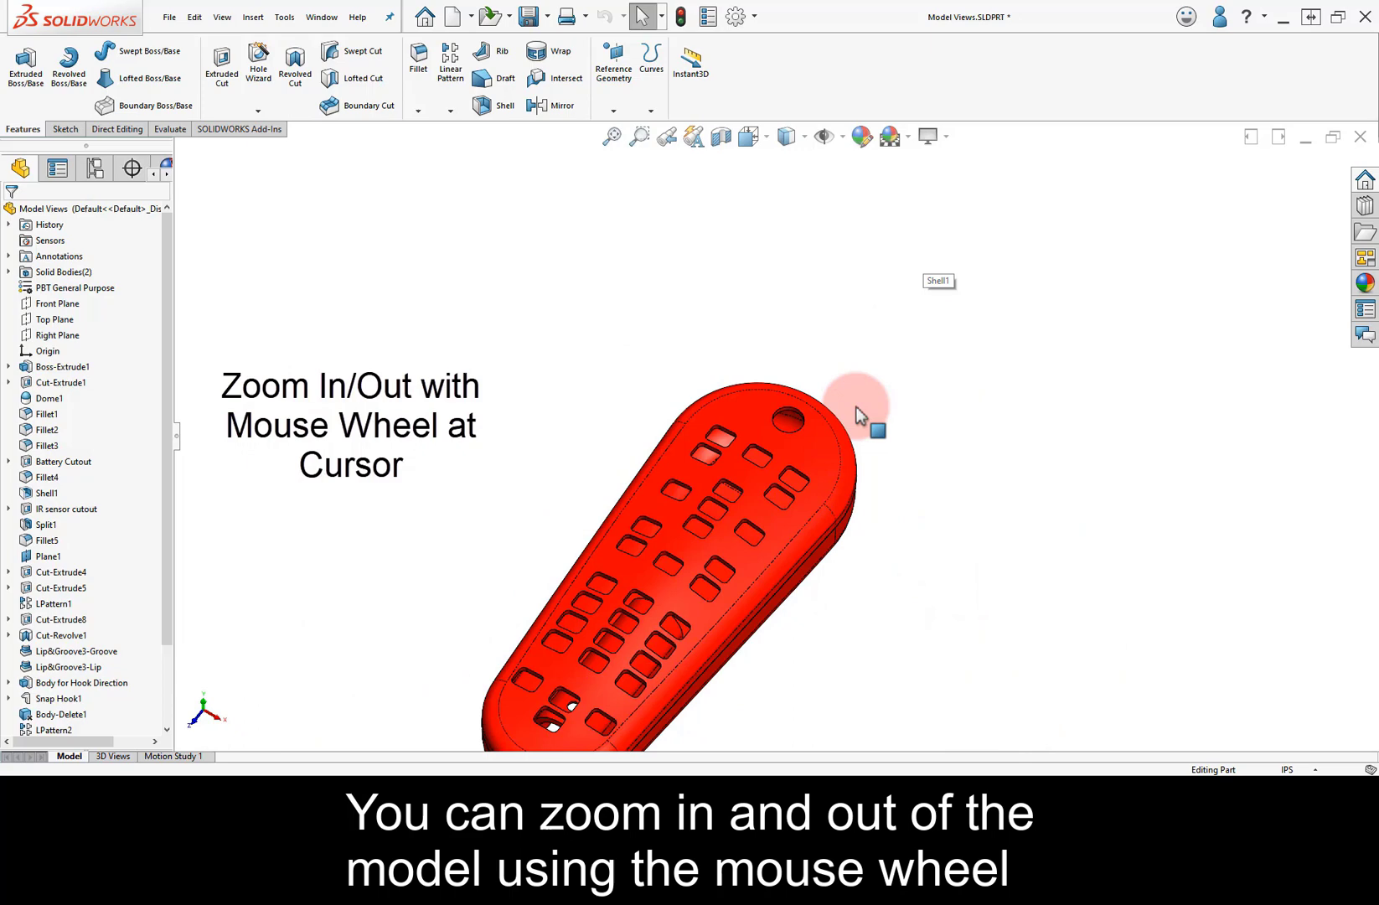
scroll(563, 731, down, 6)
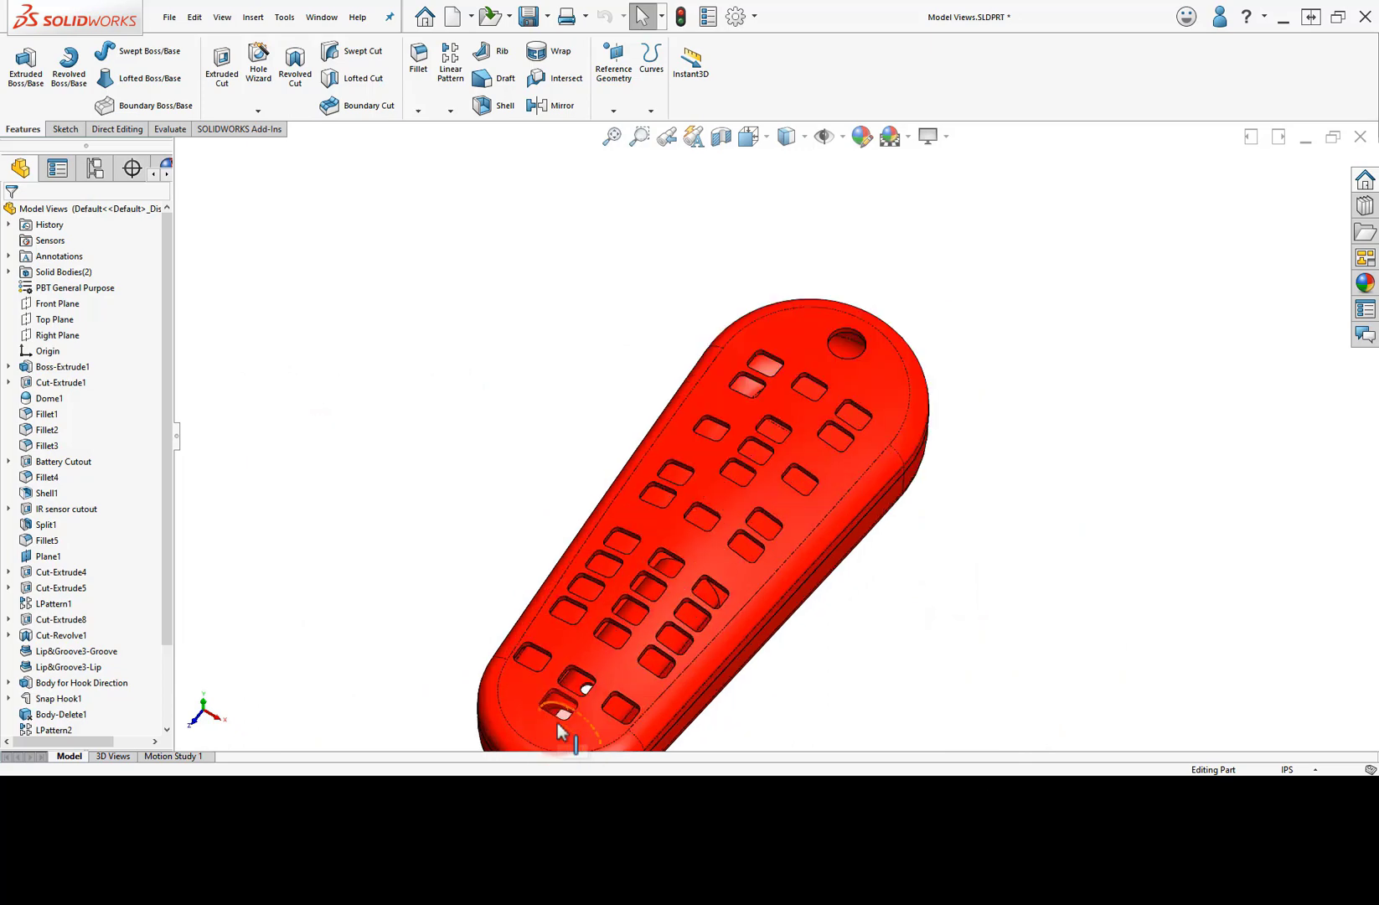
scroll(632, 637, down, 3)
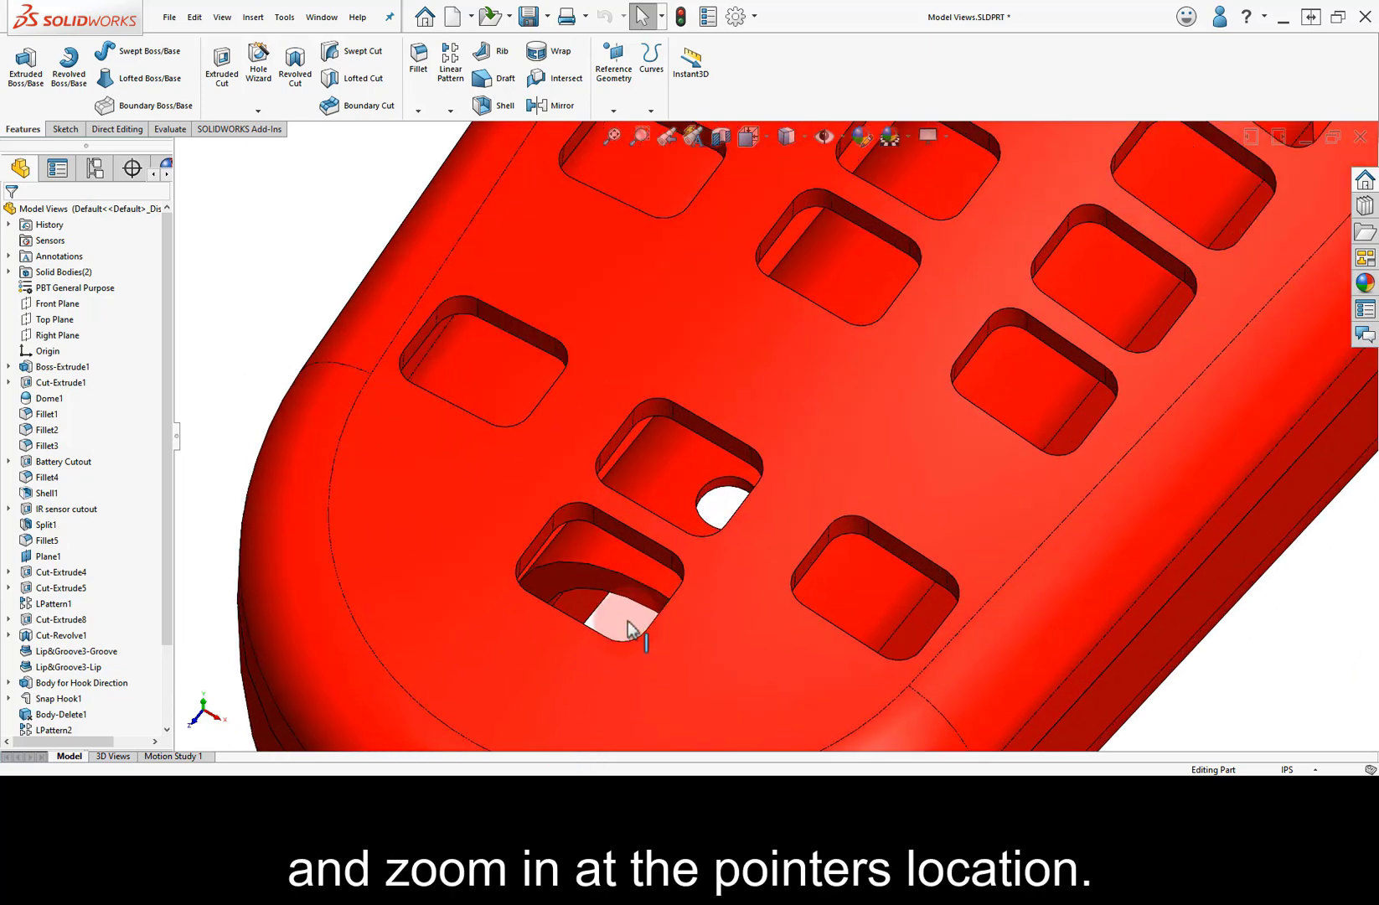
scroll(843, 369, up, 3)
scroll(964, 237, up, 7)
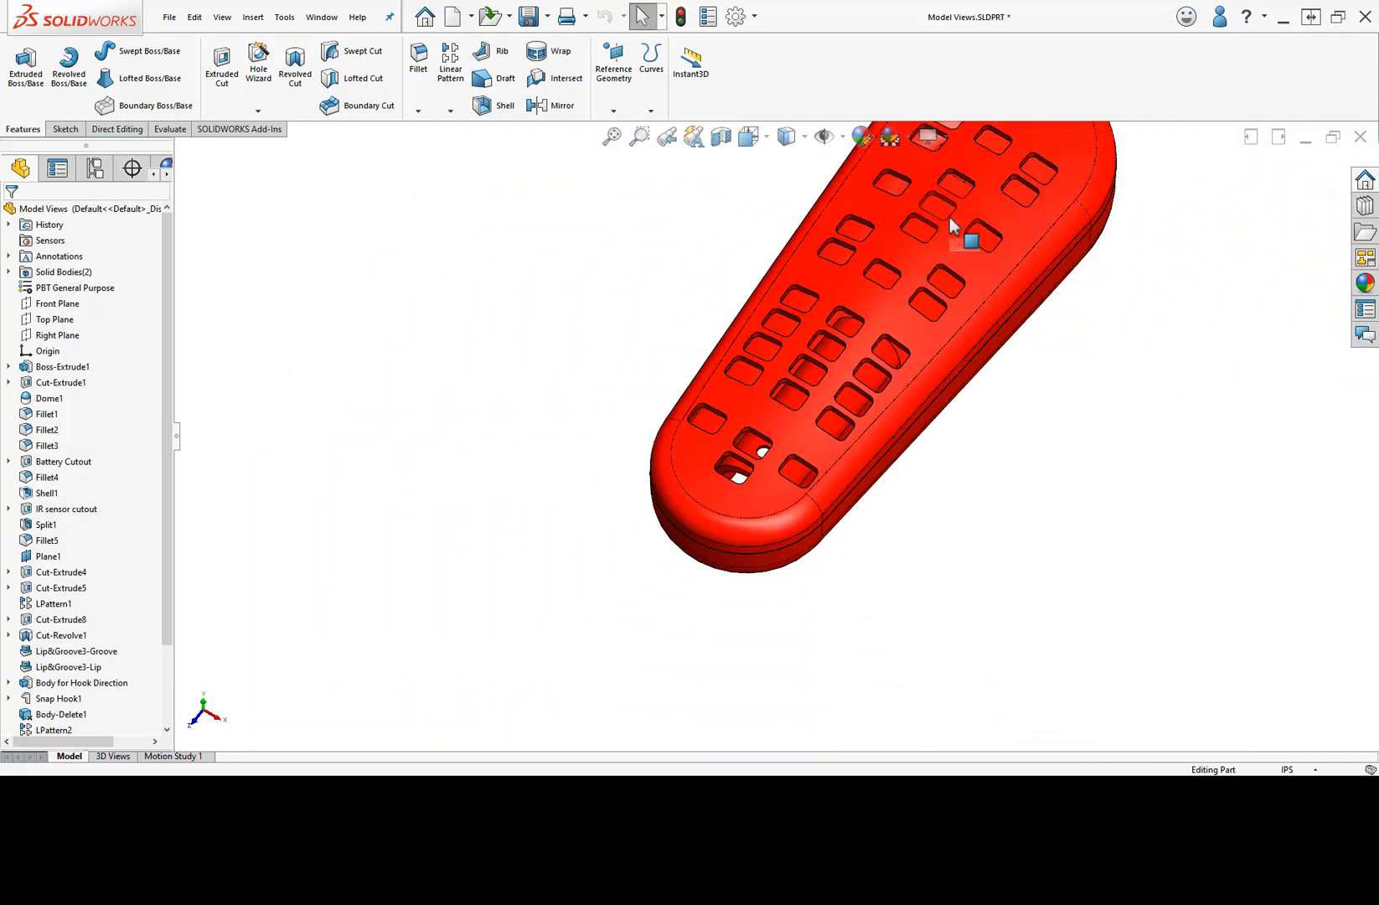
scroll(1009, 234, down, 10)
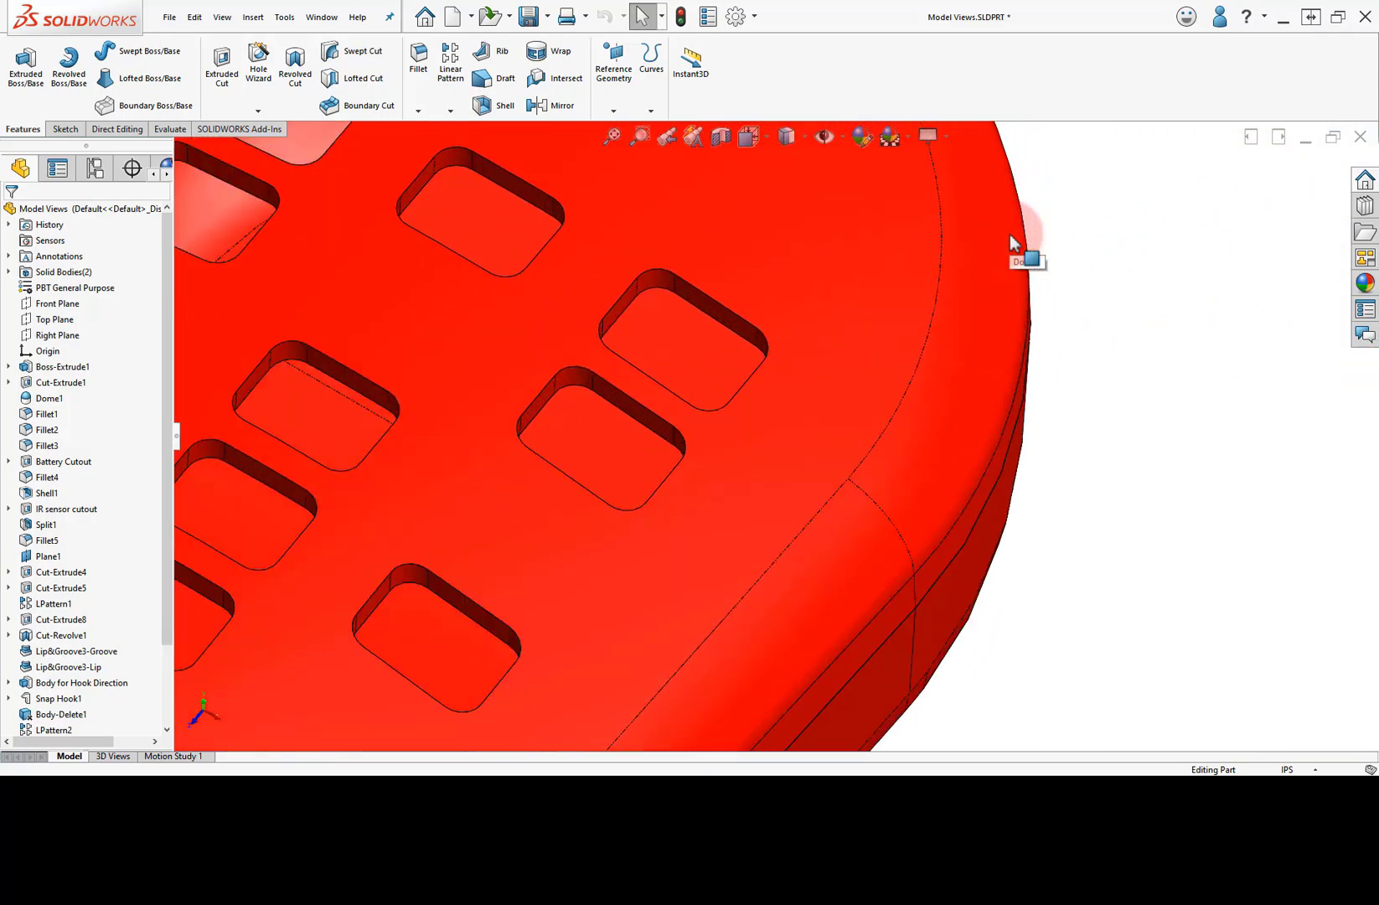
click(614, 140)
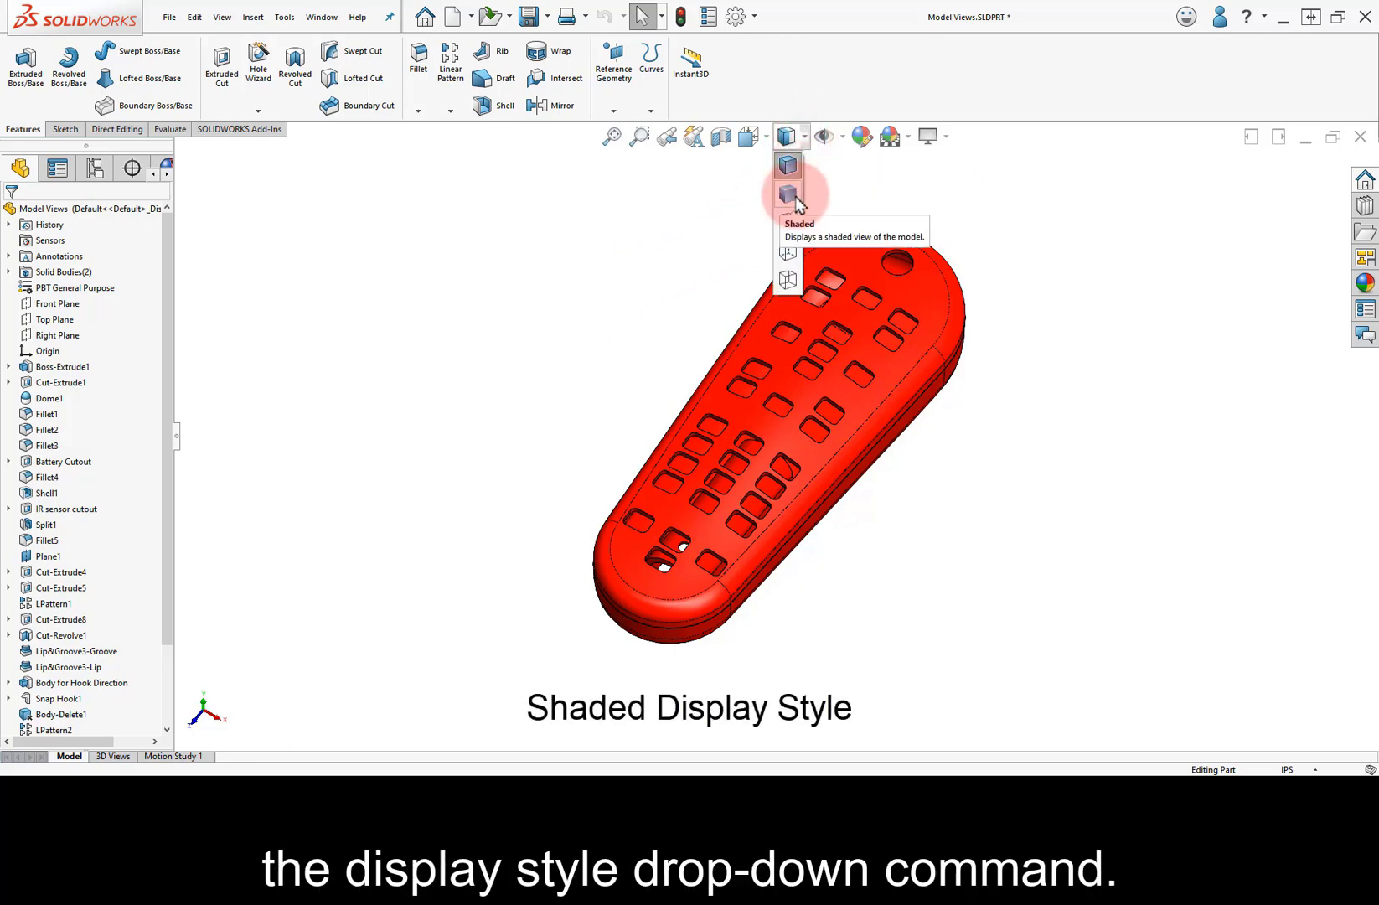
Step: Try plain Shaded display, then switch to Hidden Lines Removed and orbit the line drawing
click(791, 198)
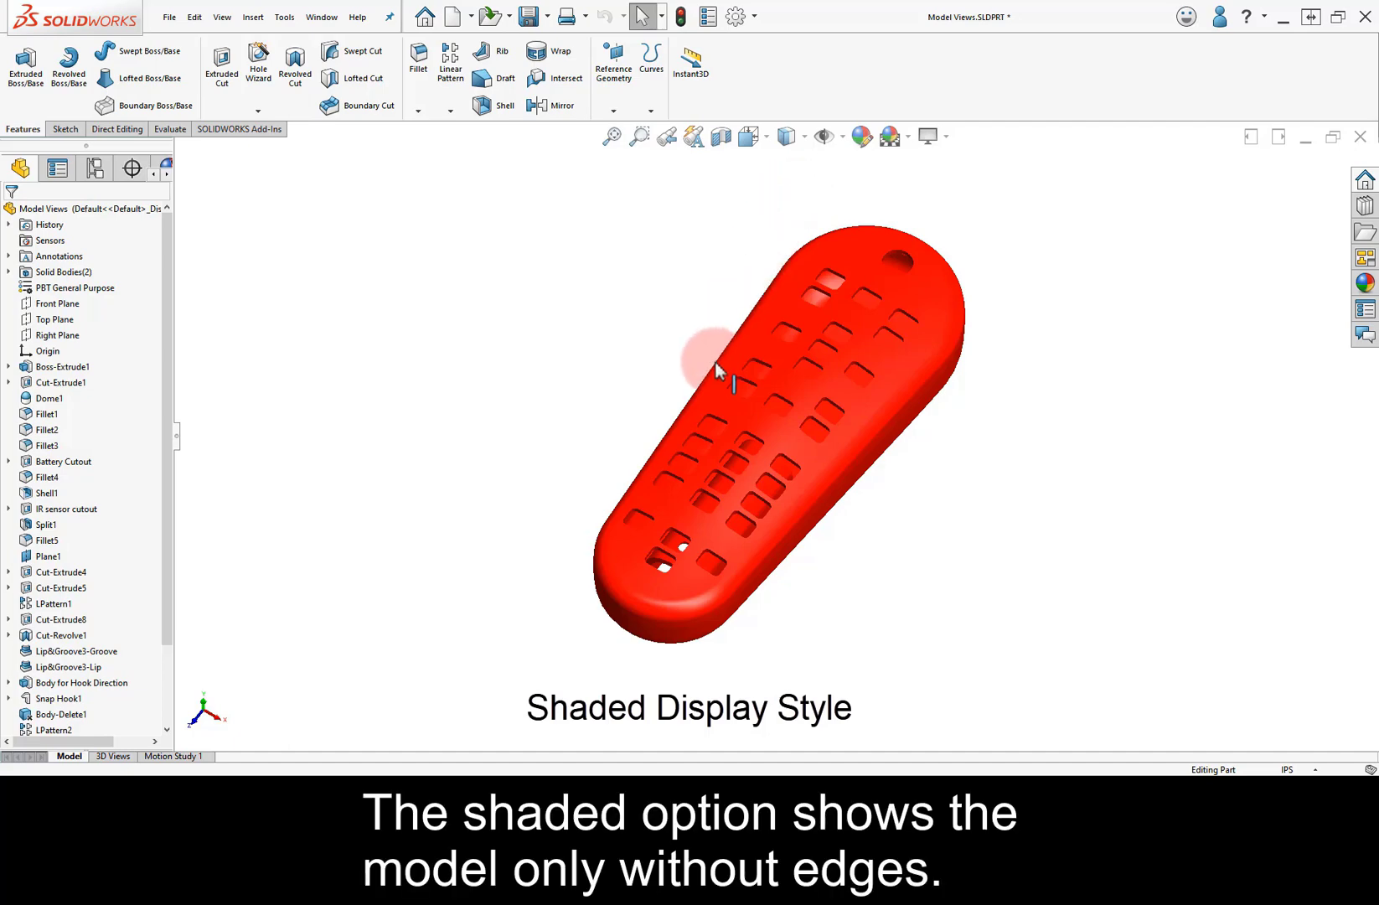
middle_drag(715, 365, 804, 144)
click(803, 140)
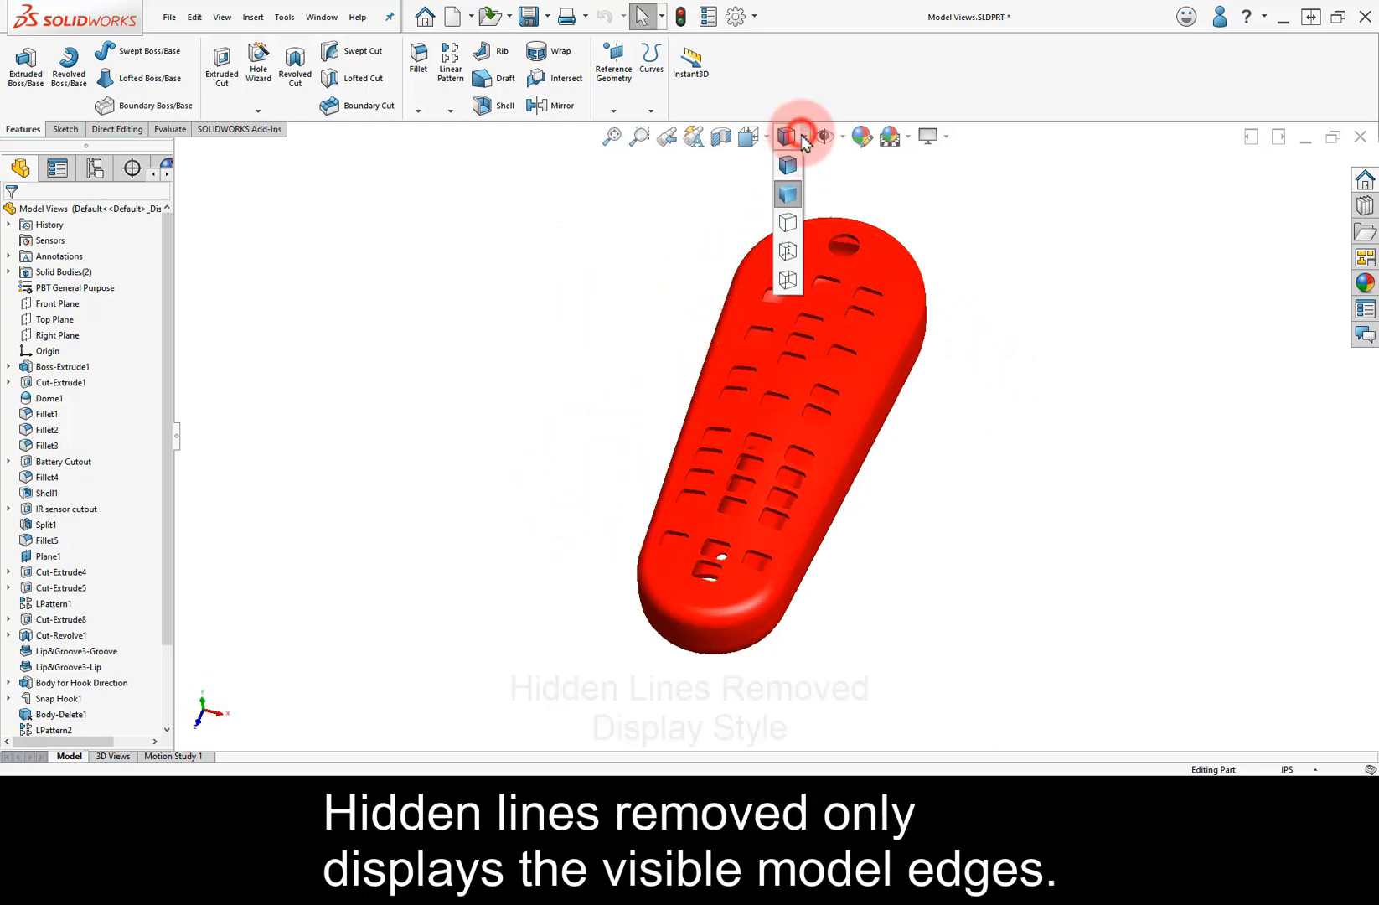
click(789, 223)
mouse_move(794, 222)
middle_down()
mouse_move(759, 338)
mouse_move(817, 450)
mouse_move(972, 449)
mouse_move(1058, 391)
mouse_move(1088, 337)
mouse_move(990, 434)
mouse_move(831, 456)
mouse_move(699, 255)
mouse_move(729, 330)
mouse_move(760, 268)
middle_up()
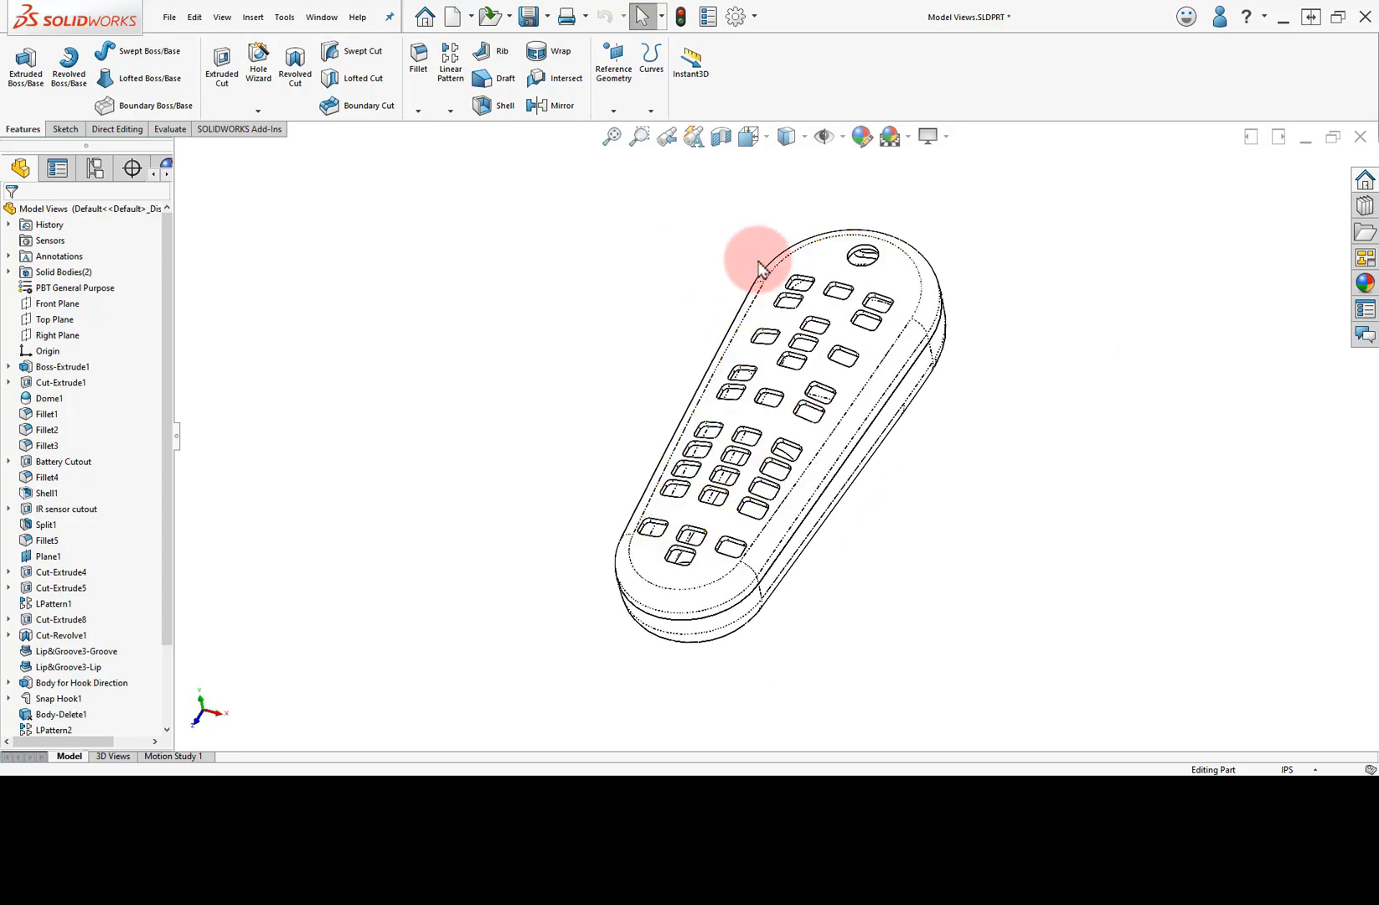
Step: Show the remote in Hidden Lines Visible style and orbit it to a more upright view
click(796, 141)
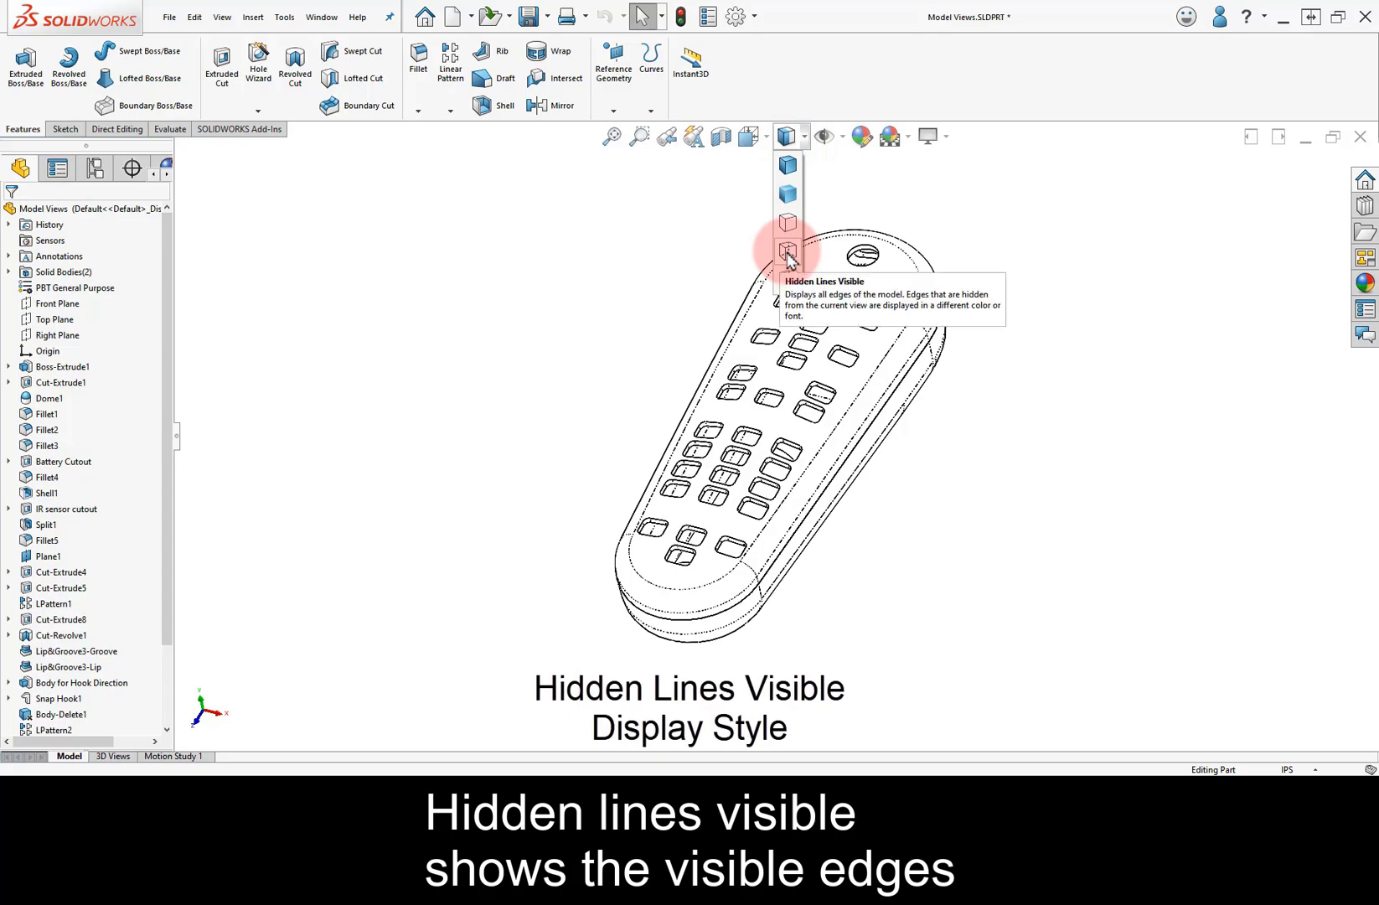
click(787, 252)
mouse_move(656, 298)
middle_down()
mouse_move(697, 397)
mouse_move(786, 410)
mouse_move(631, 296)
mouse_move(572, 184)
mouse_move(665, 99)
mouse_move(609, 188)
mouse_move(714, 264)
mouse_move(666, 227)
mouse_move(716, 208)
middle_up()
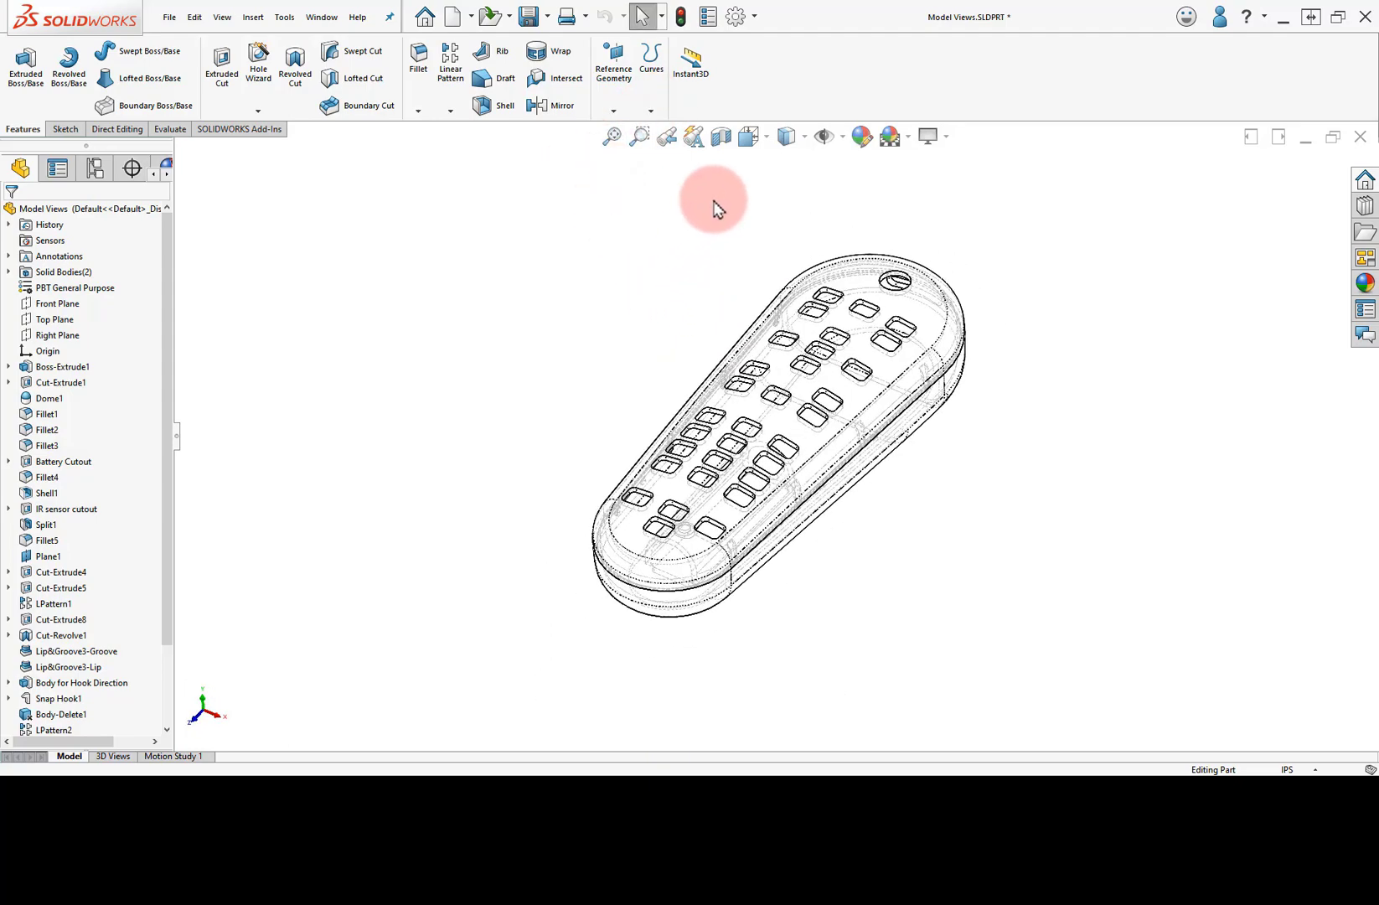
Step: Switch the remote to Wireframe, orbit it, then return to Shaded With Edges
click(788, 140)
click(787, 281)
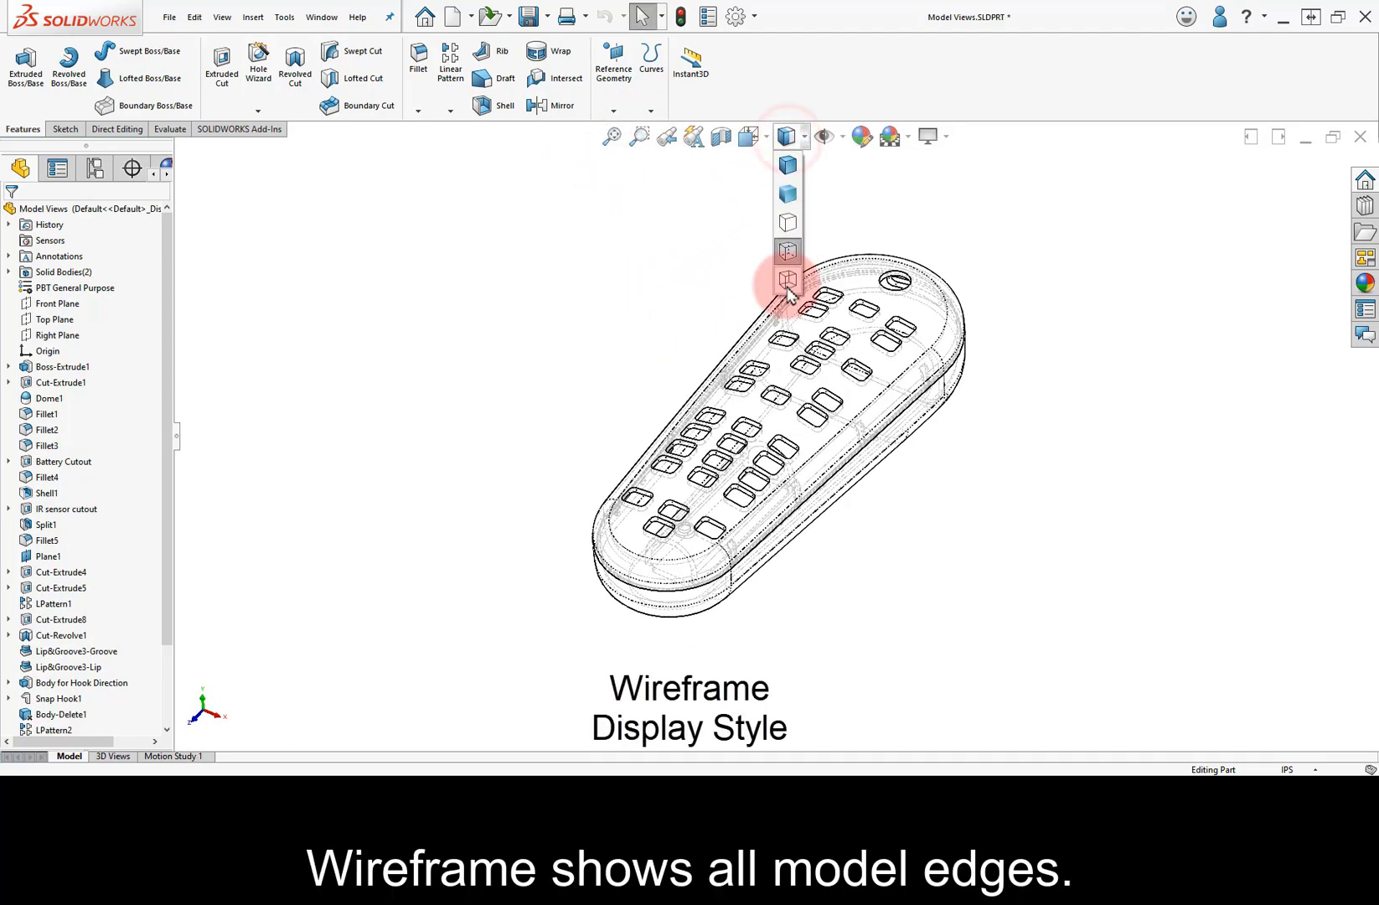
click(788, 283)
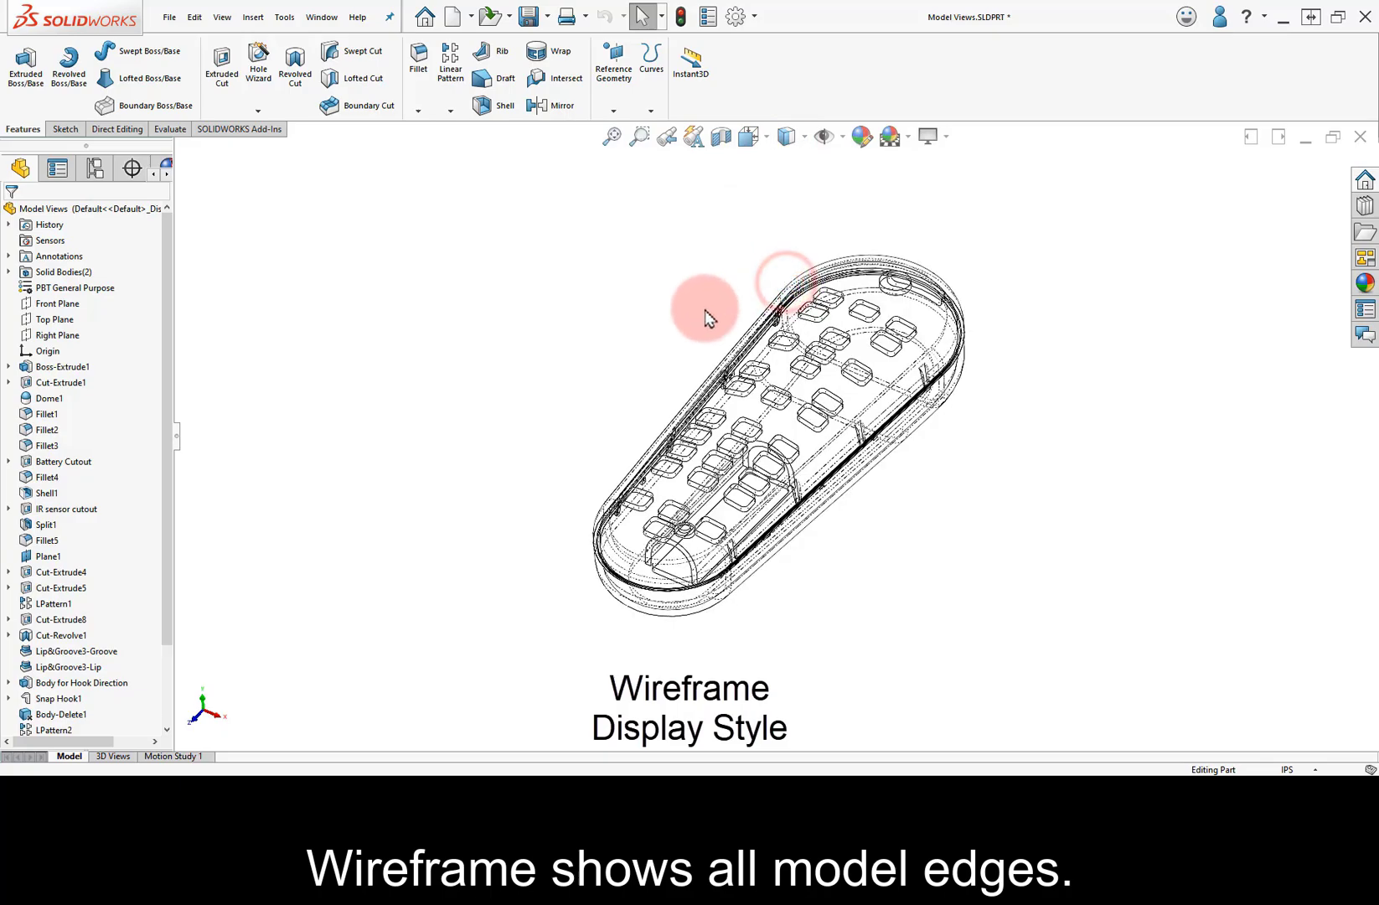
mouse_move(705, 317)
middle_down()
mouse_move(748, 370)
mouse_move(840, 402)
mouse_move(932, 394)
mouse_move(800, 677)
mouse_move(612, 606)
mouse_move(636, 762)
mouse_move(721, 585)
mouse_move(634, 713)
mouse_move(693, 465)
middle_up()
click(792, 148)
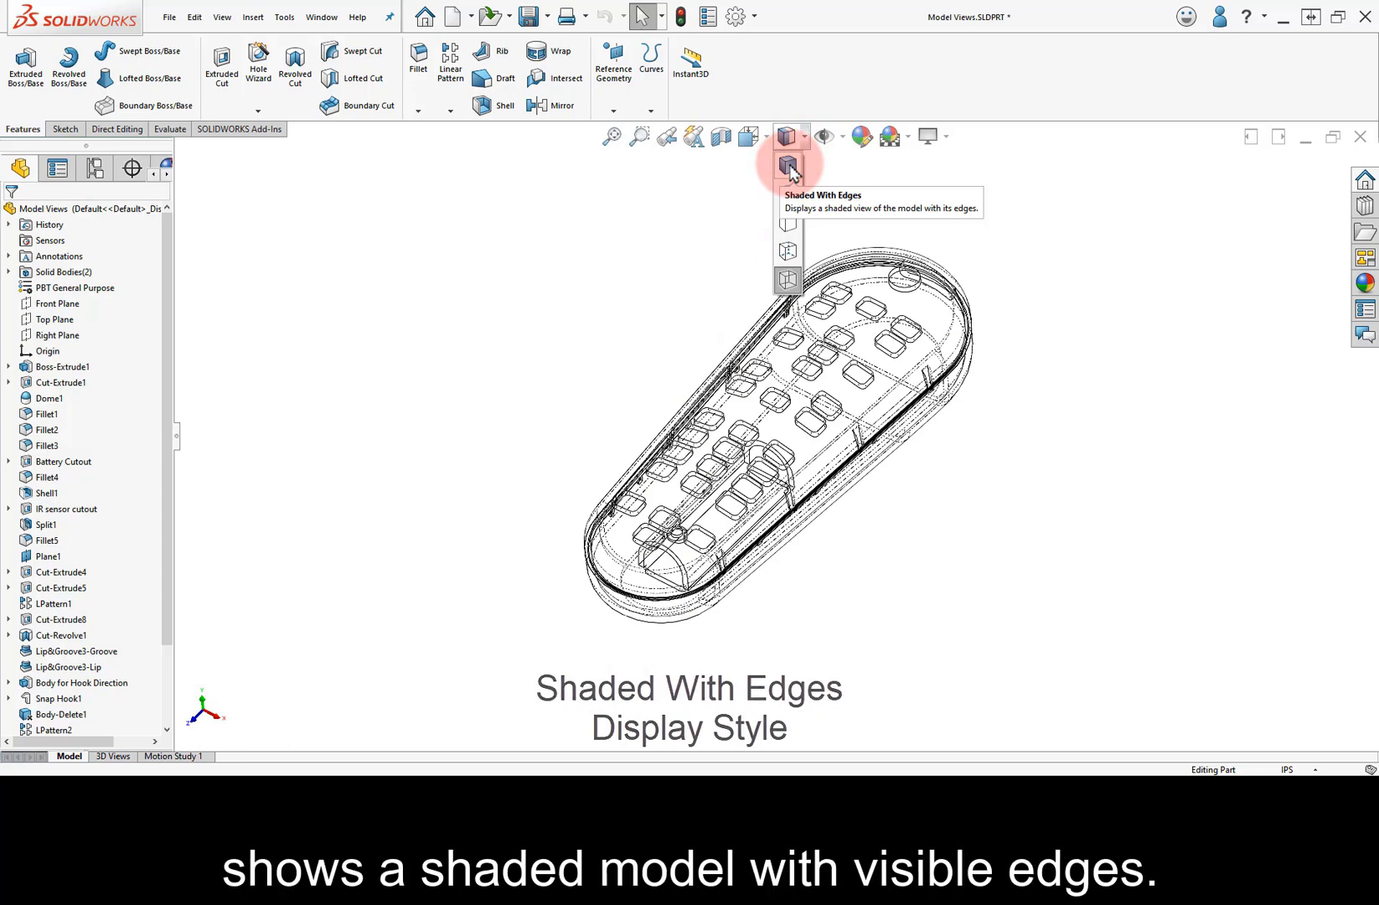
click(790, 167)
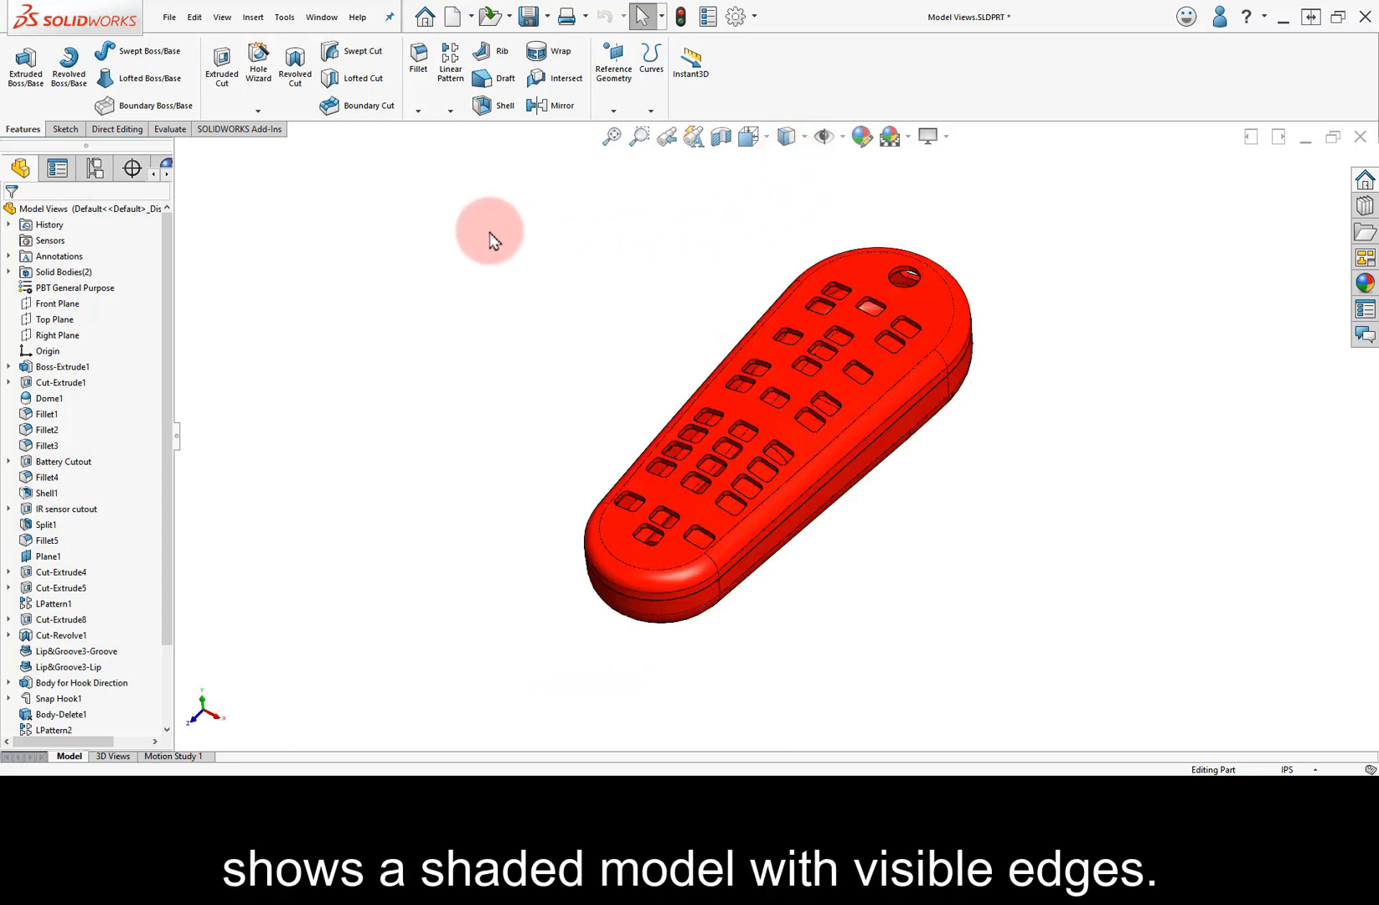
Step: Set the remote's tangent edges to Visible, shown as solid lines
click(231, 18)
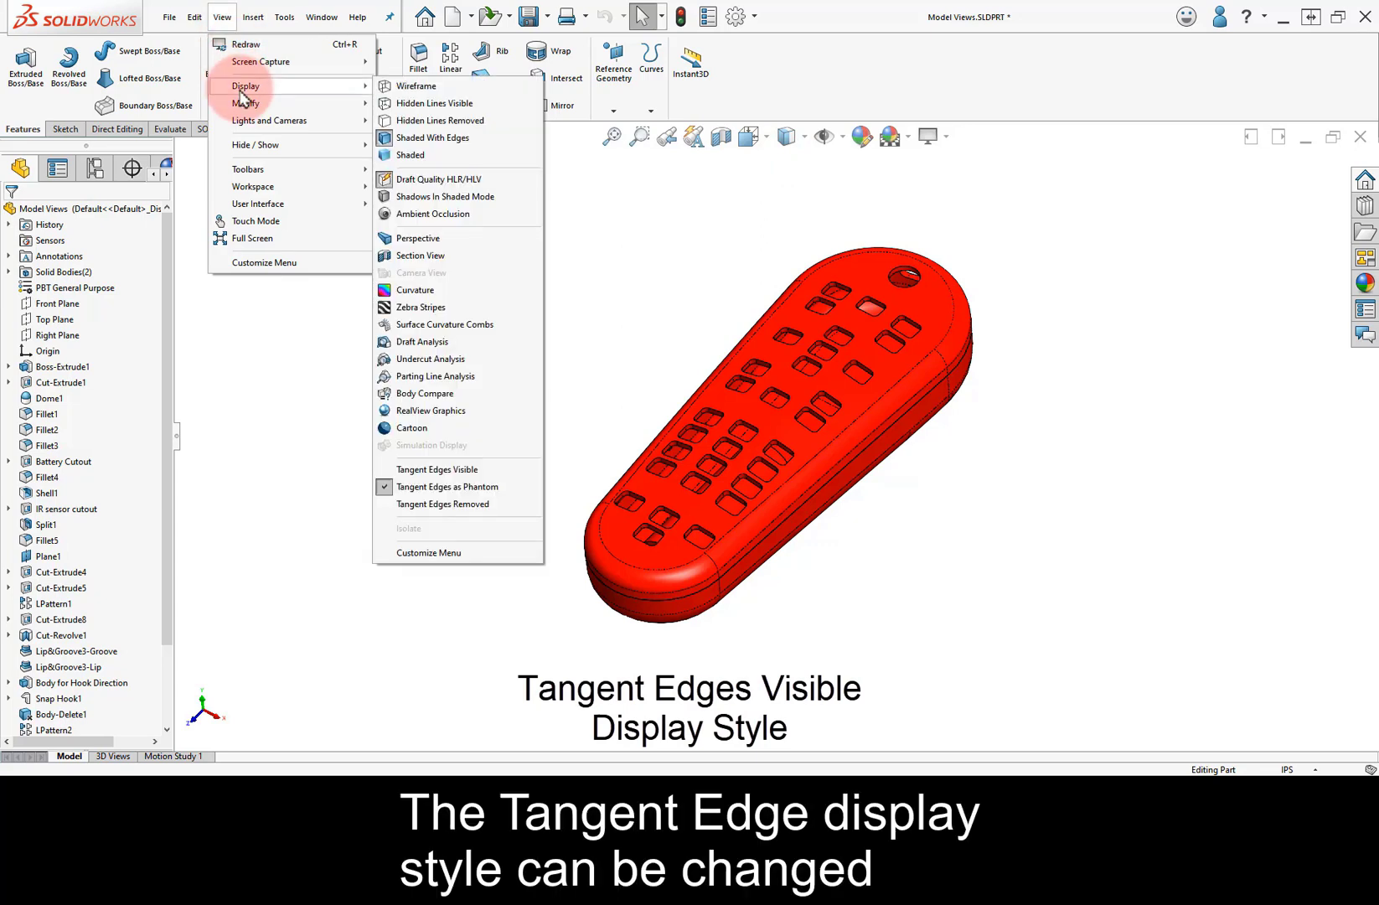
click(482, 469)
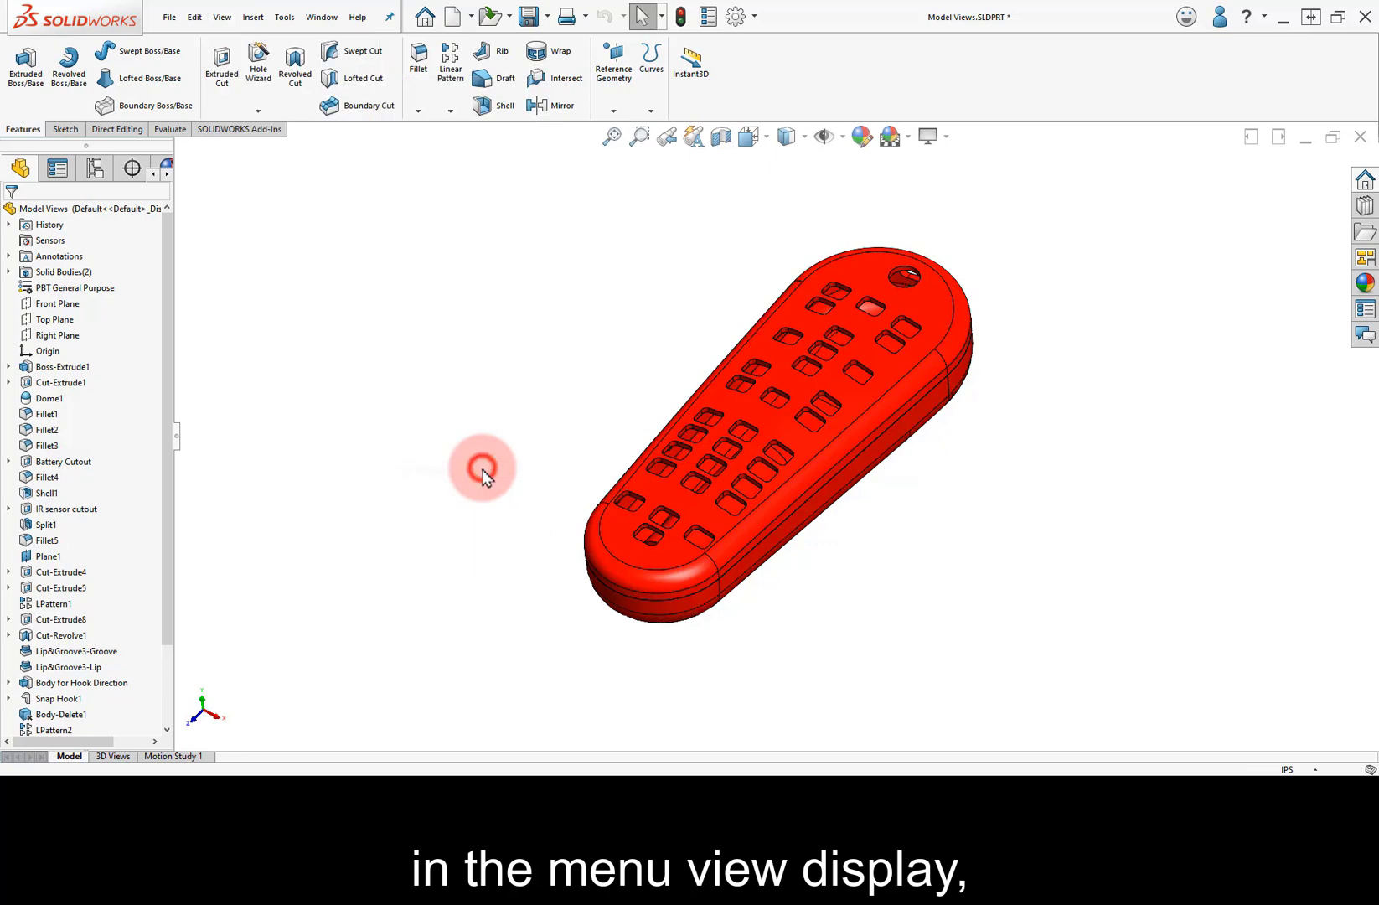
scroll(745, 536, down, 5)
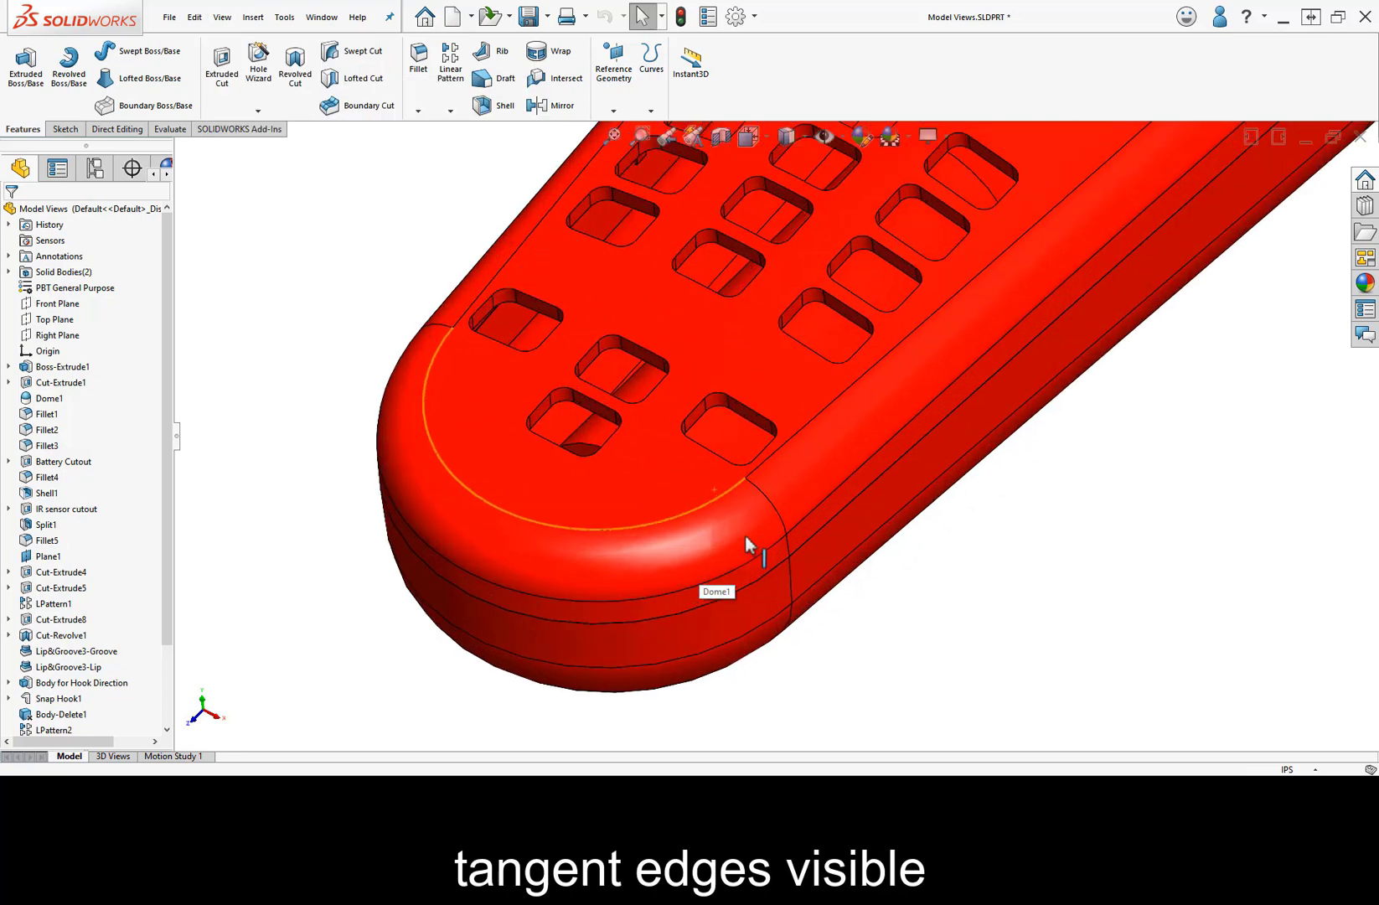
click(330, 80)
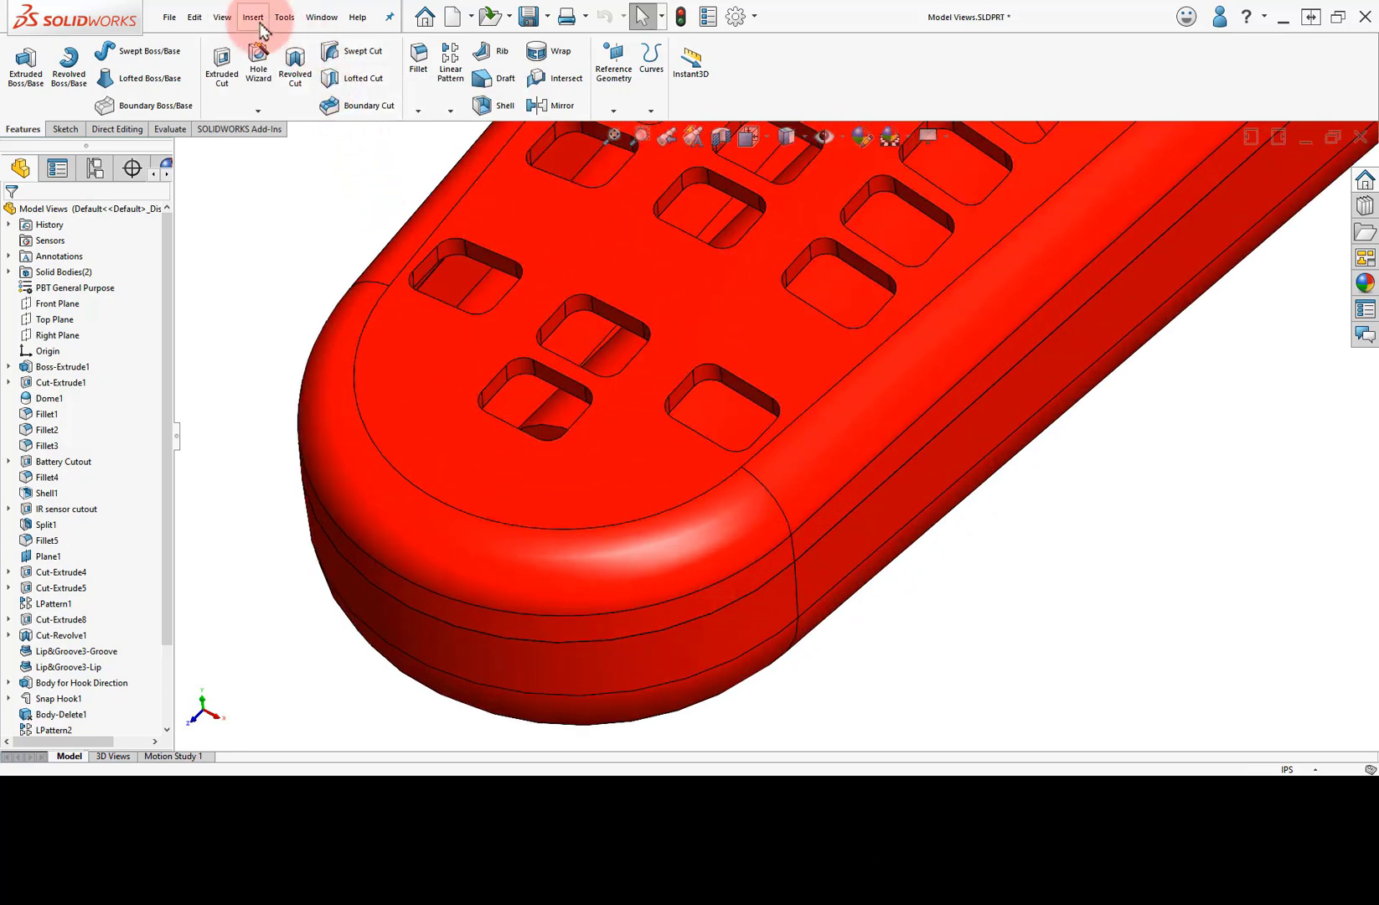
Step: Change tangent edges to Phantom so they appear as dashed lines
click(223, 18)
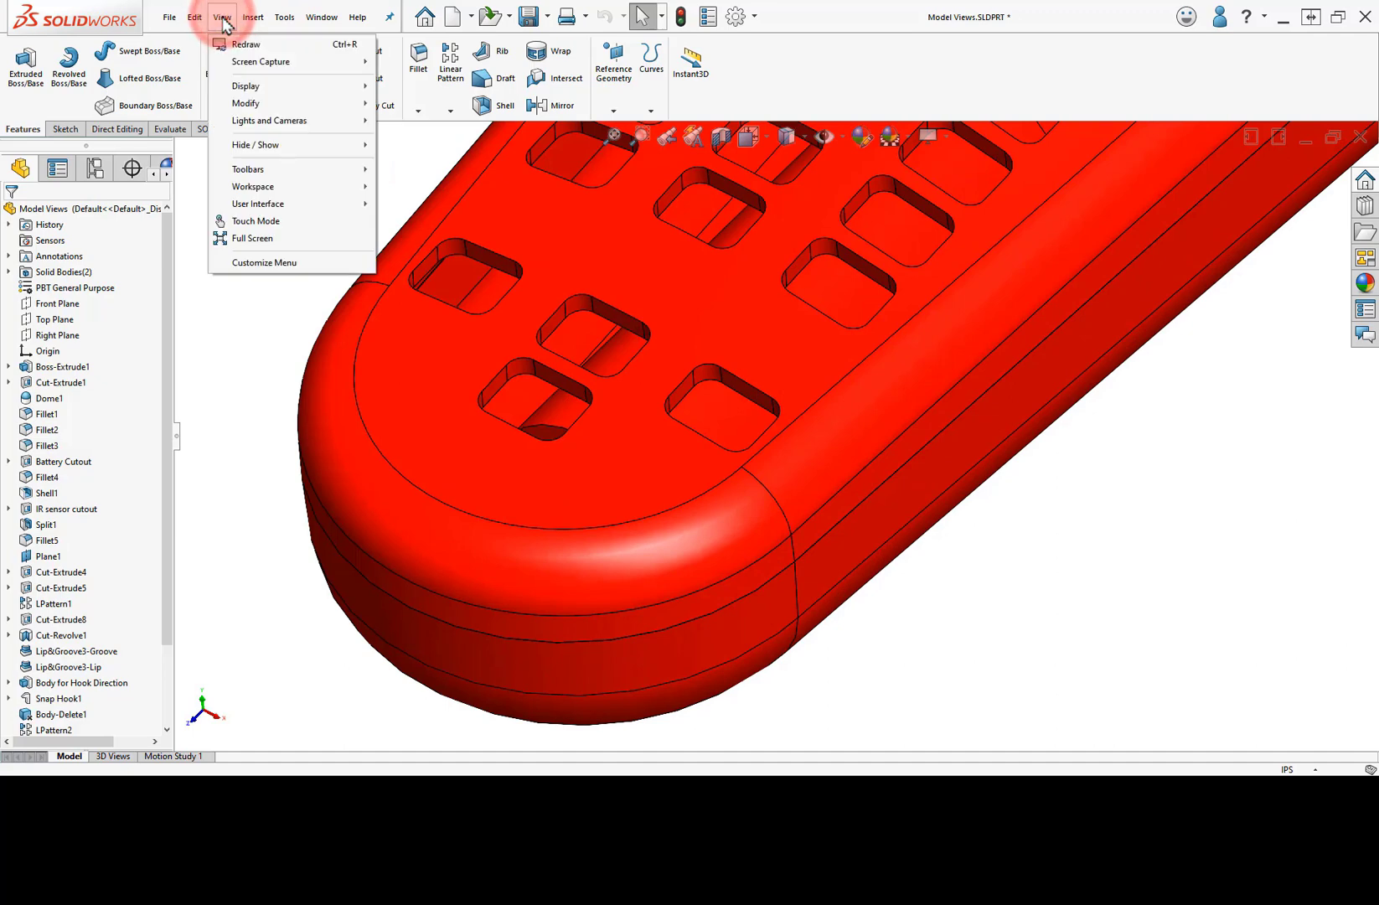
click(243, 86)
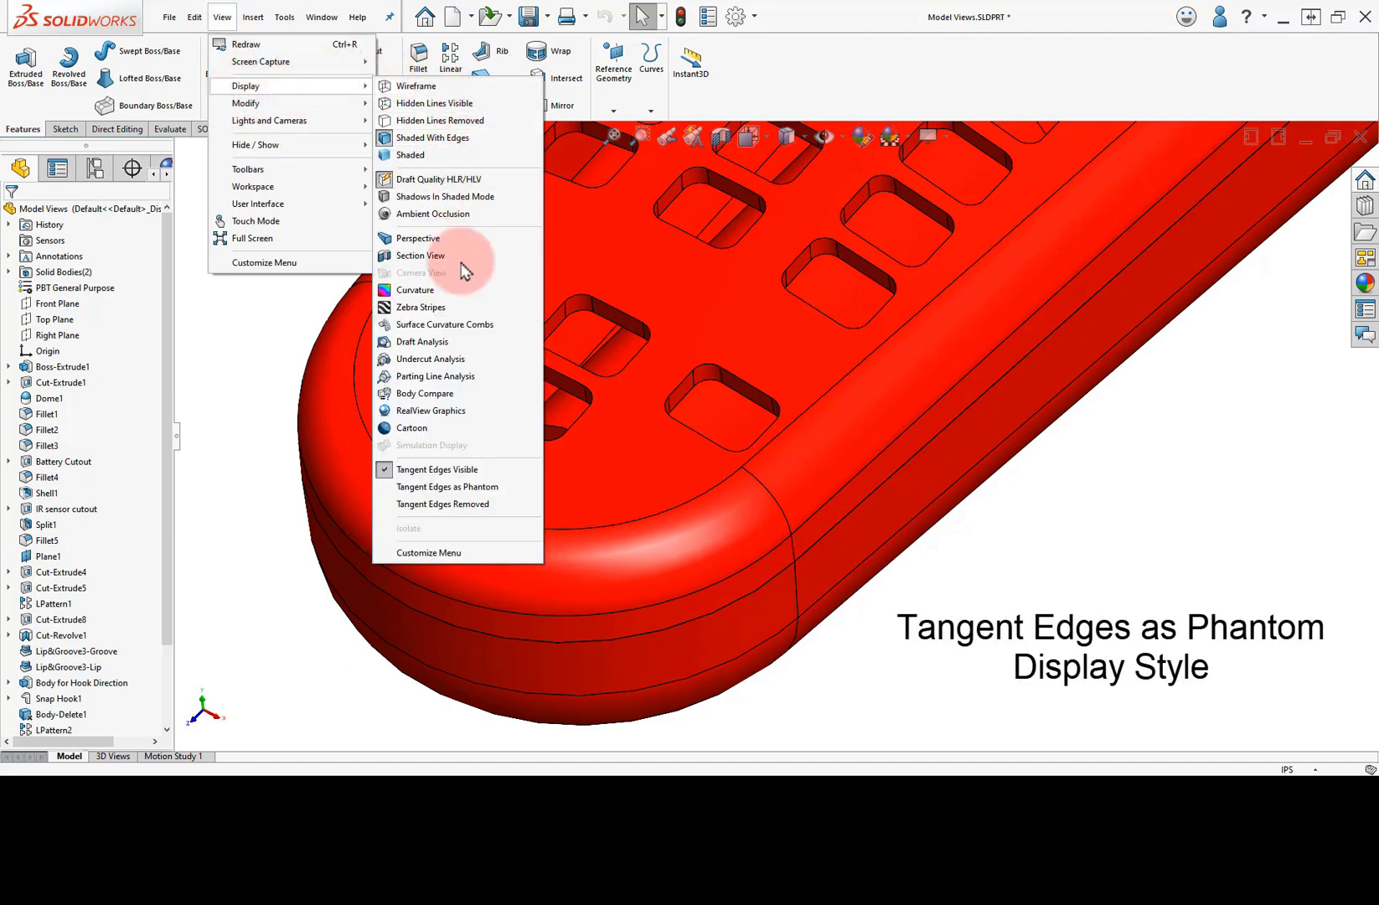
click(469, 487)
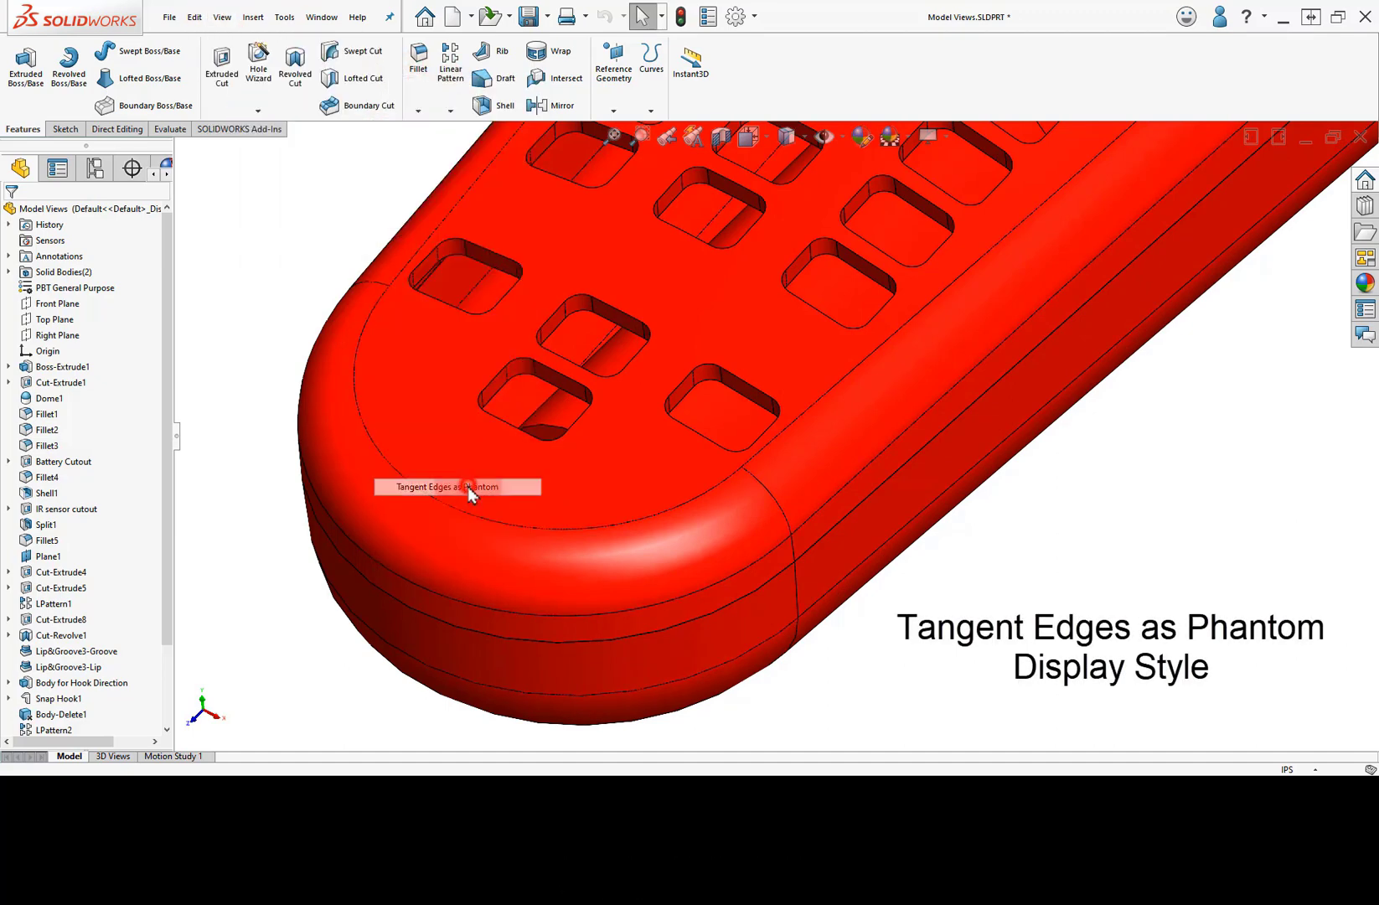
click(279, 276)
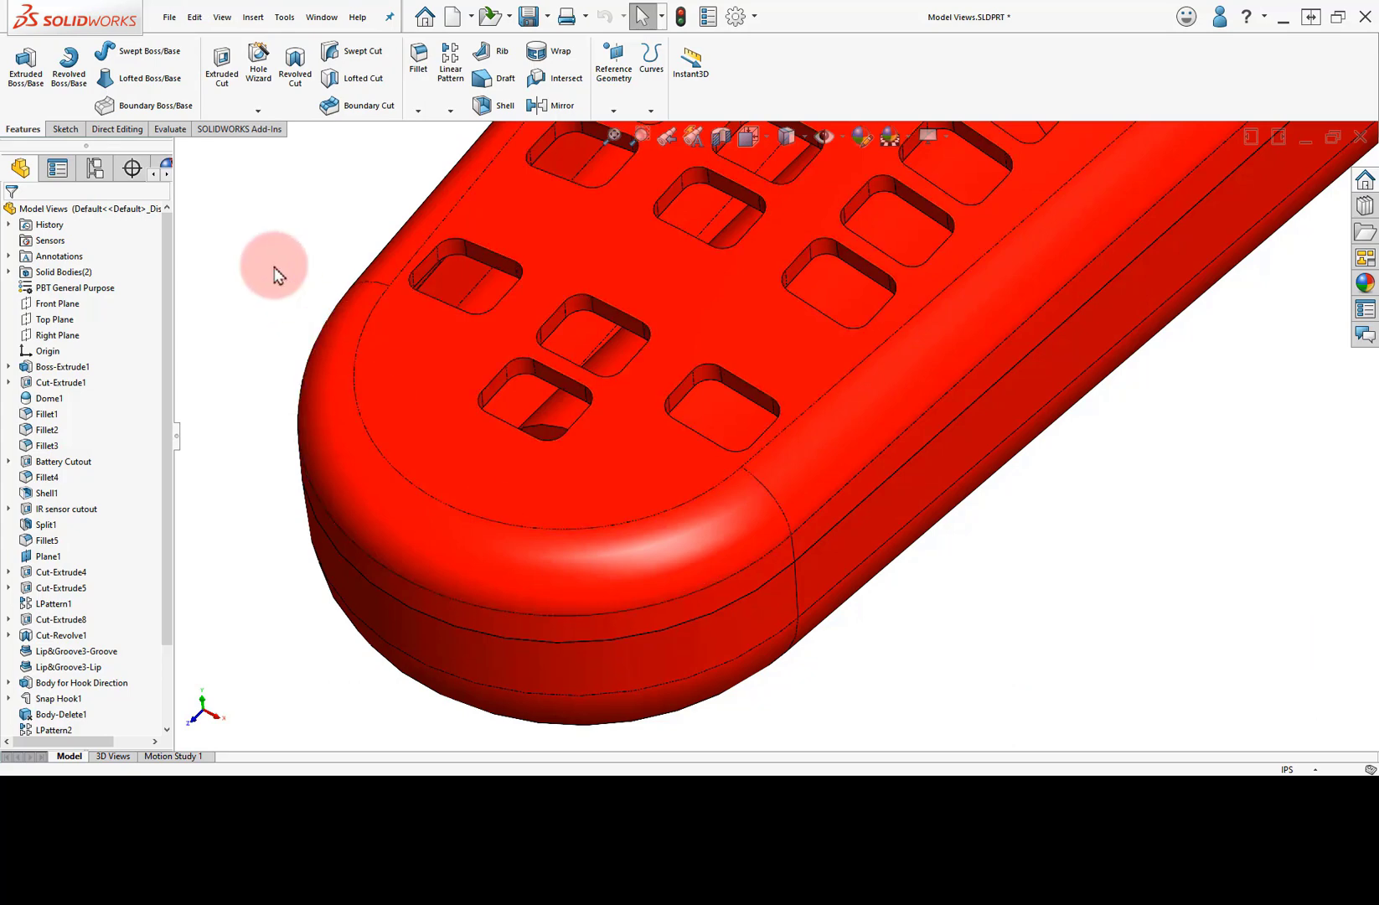
Step: Remove the tangent edges and orbit the part to check the result
click(223, 18)
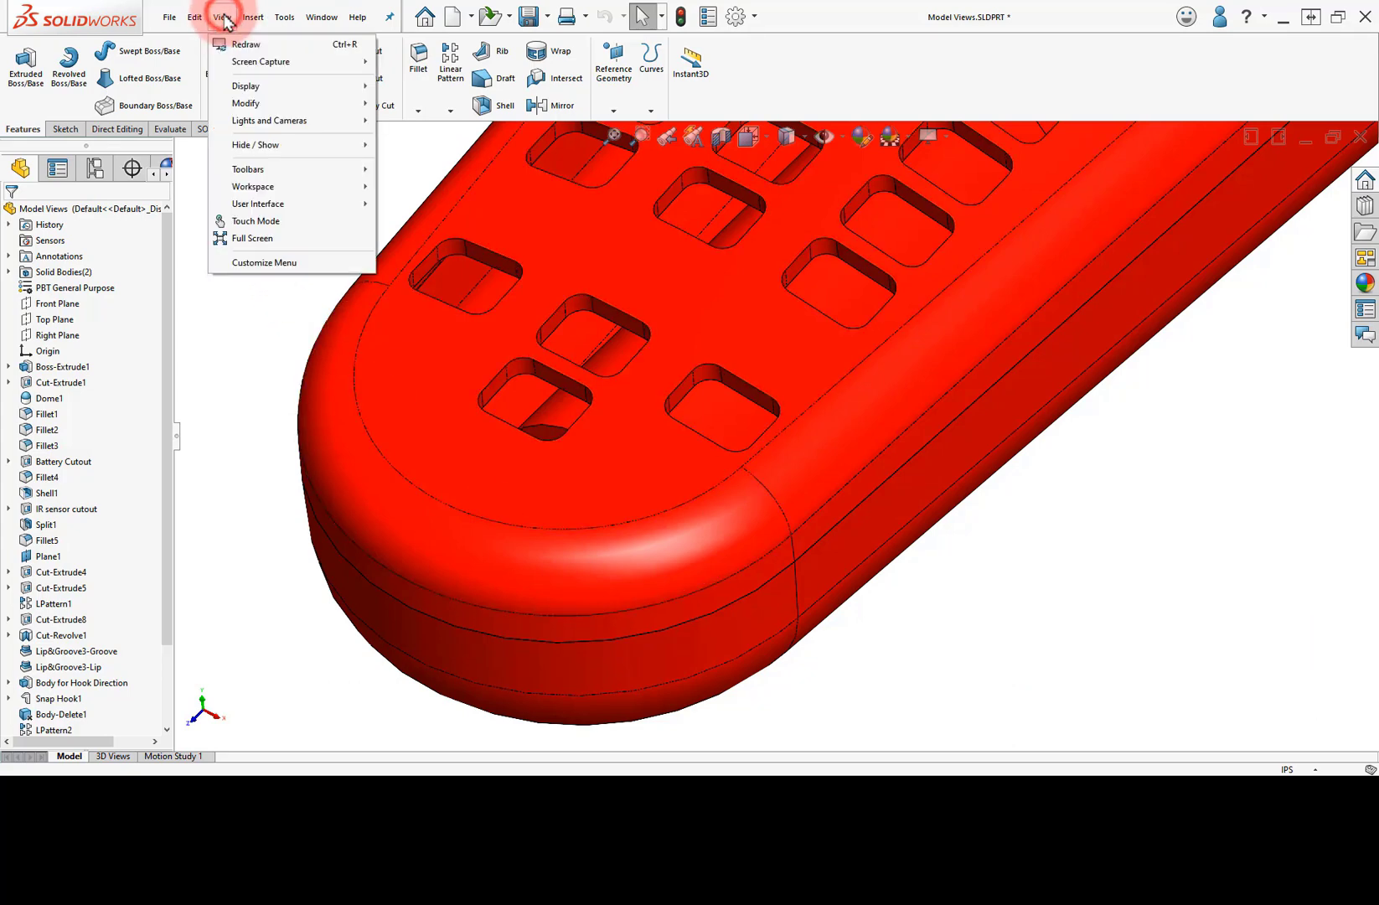
click(243, 89)
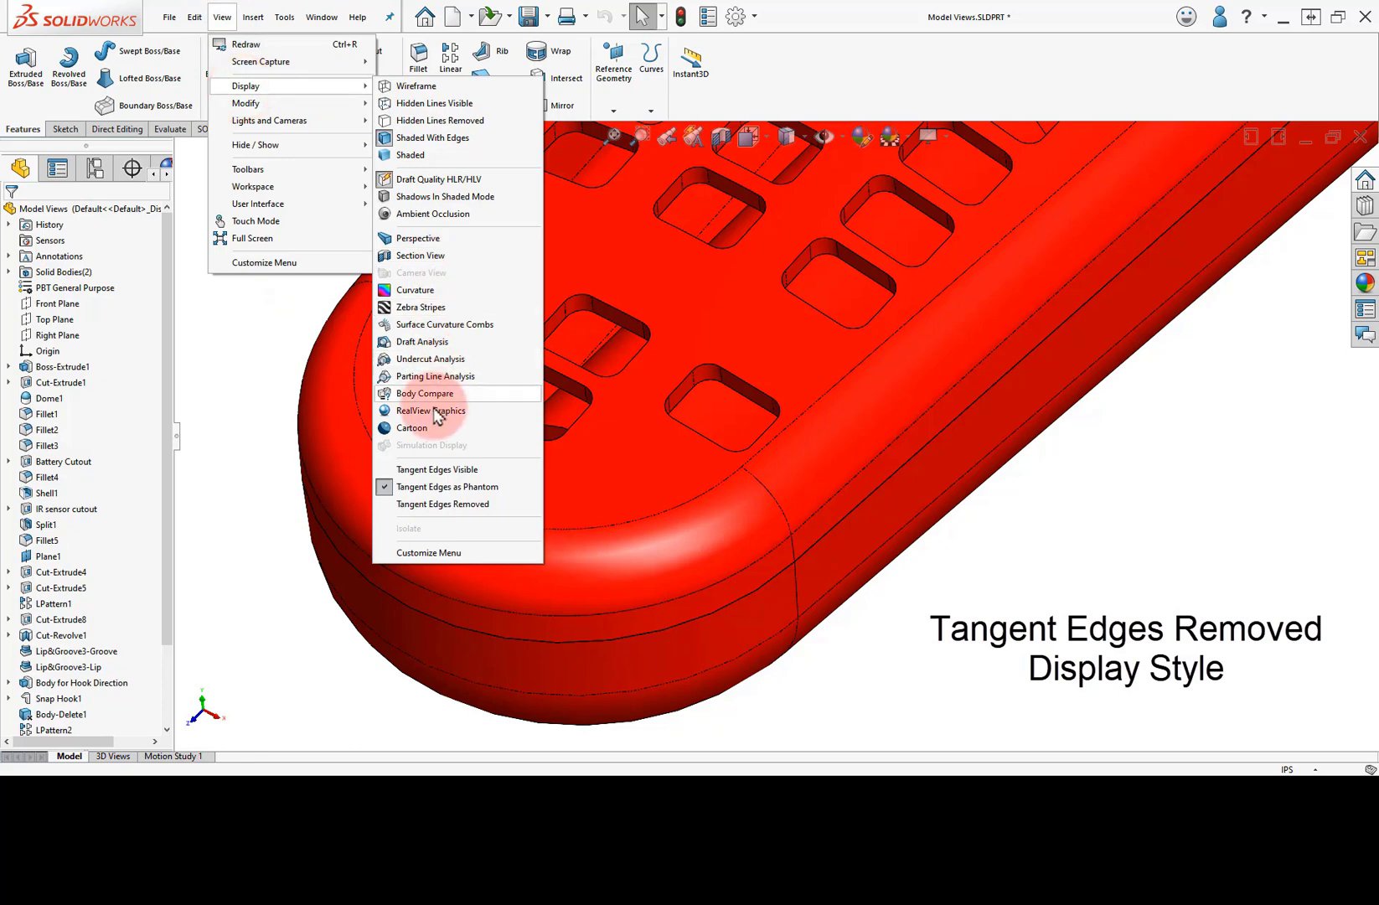
click(432, 506)
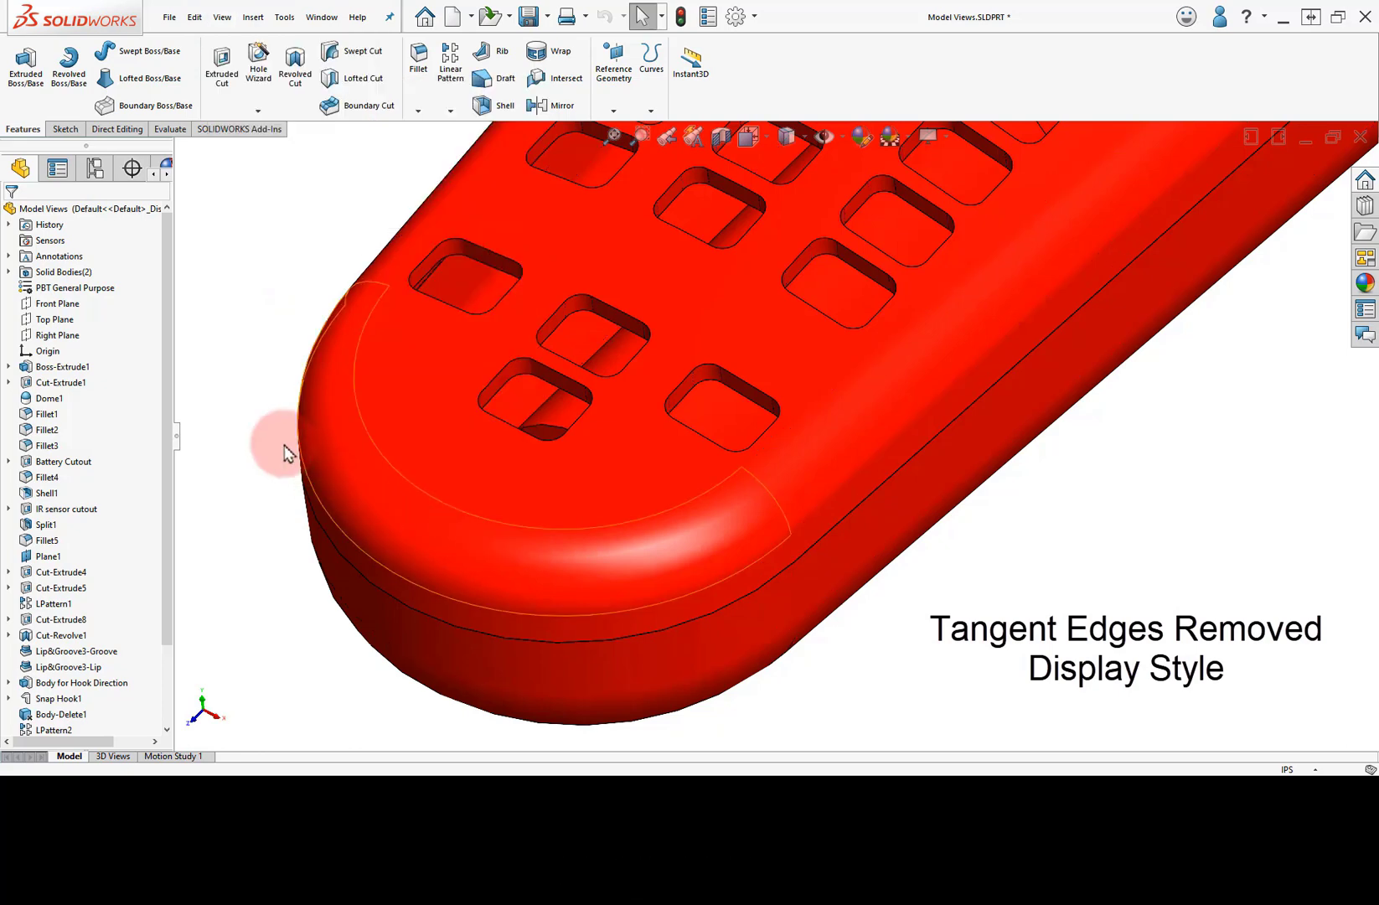
middle_drag(255, 324, 247, 400)
mouse_move(251, 409)
middle_down()
mouse_move(241, 369)
mouse_move(240, 385)
middle_up()
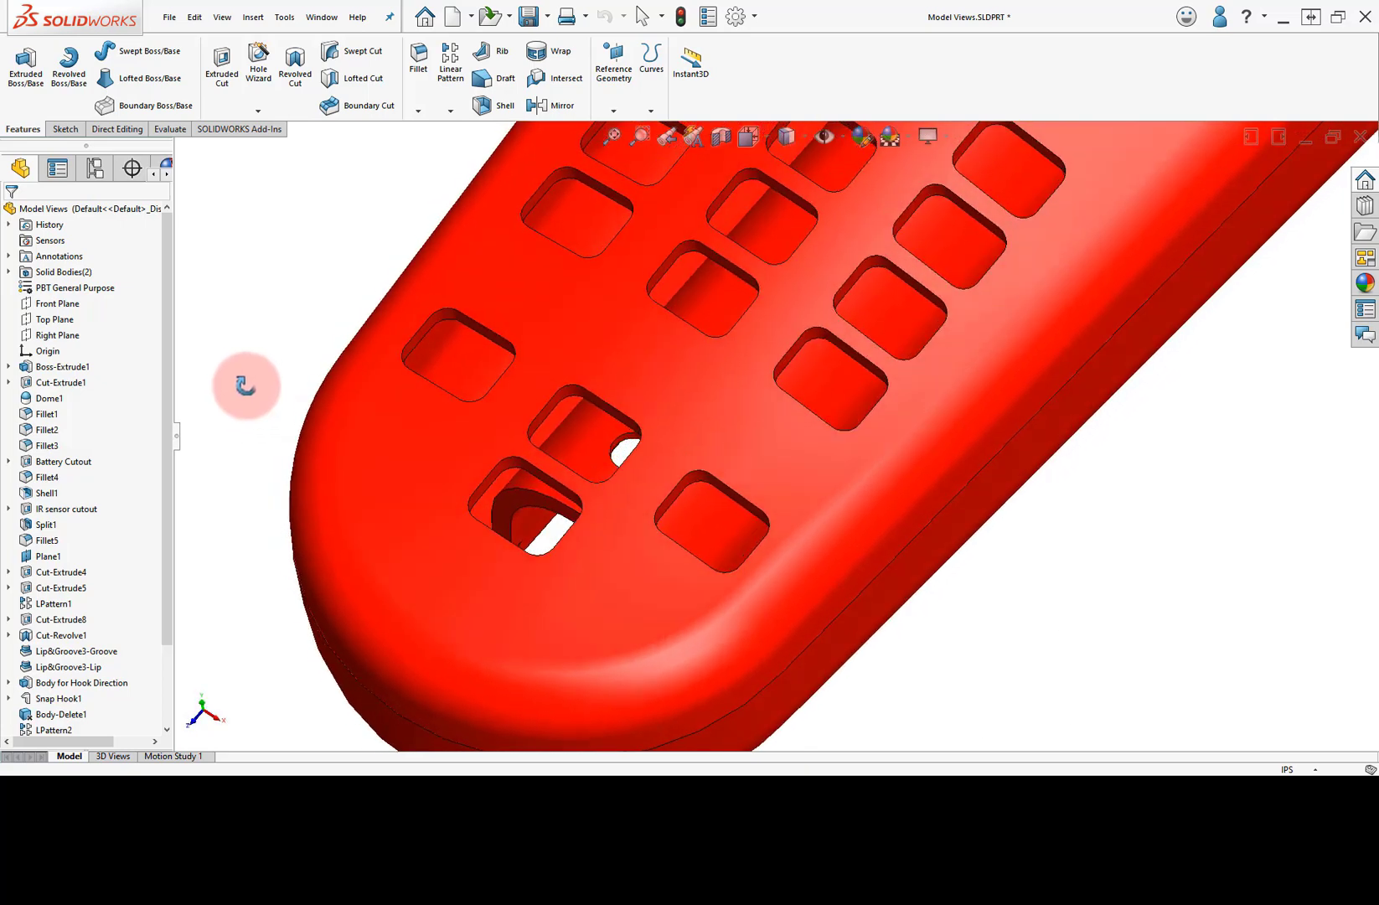
Step: Set tangent edges back to Phantom, zoom to fit the remote, and select its top Dome1 face
click(222, 19)
mouse_move(243, 87)
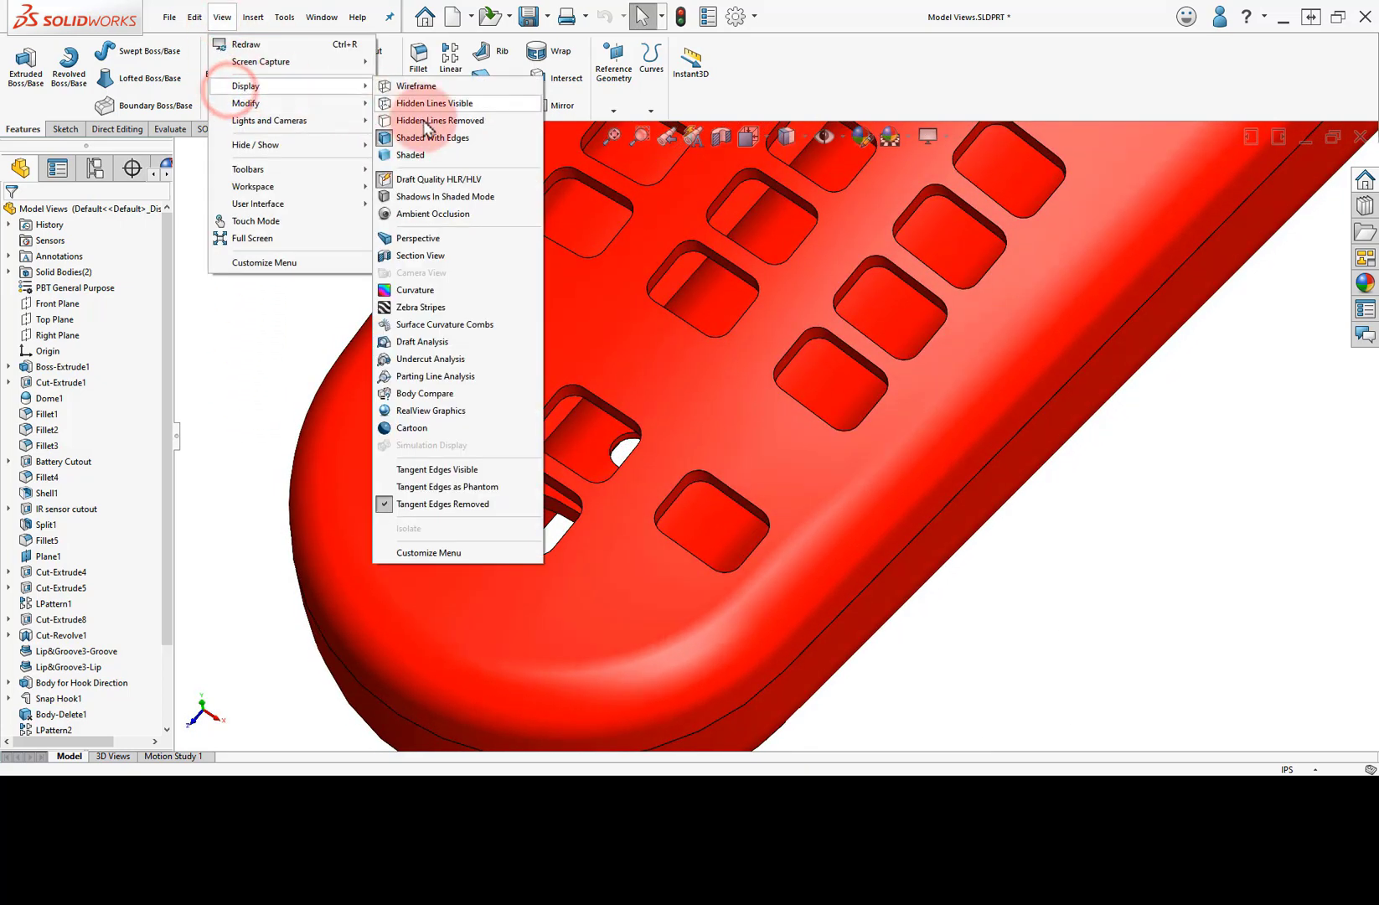
click(449, 486)
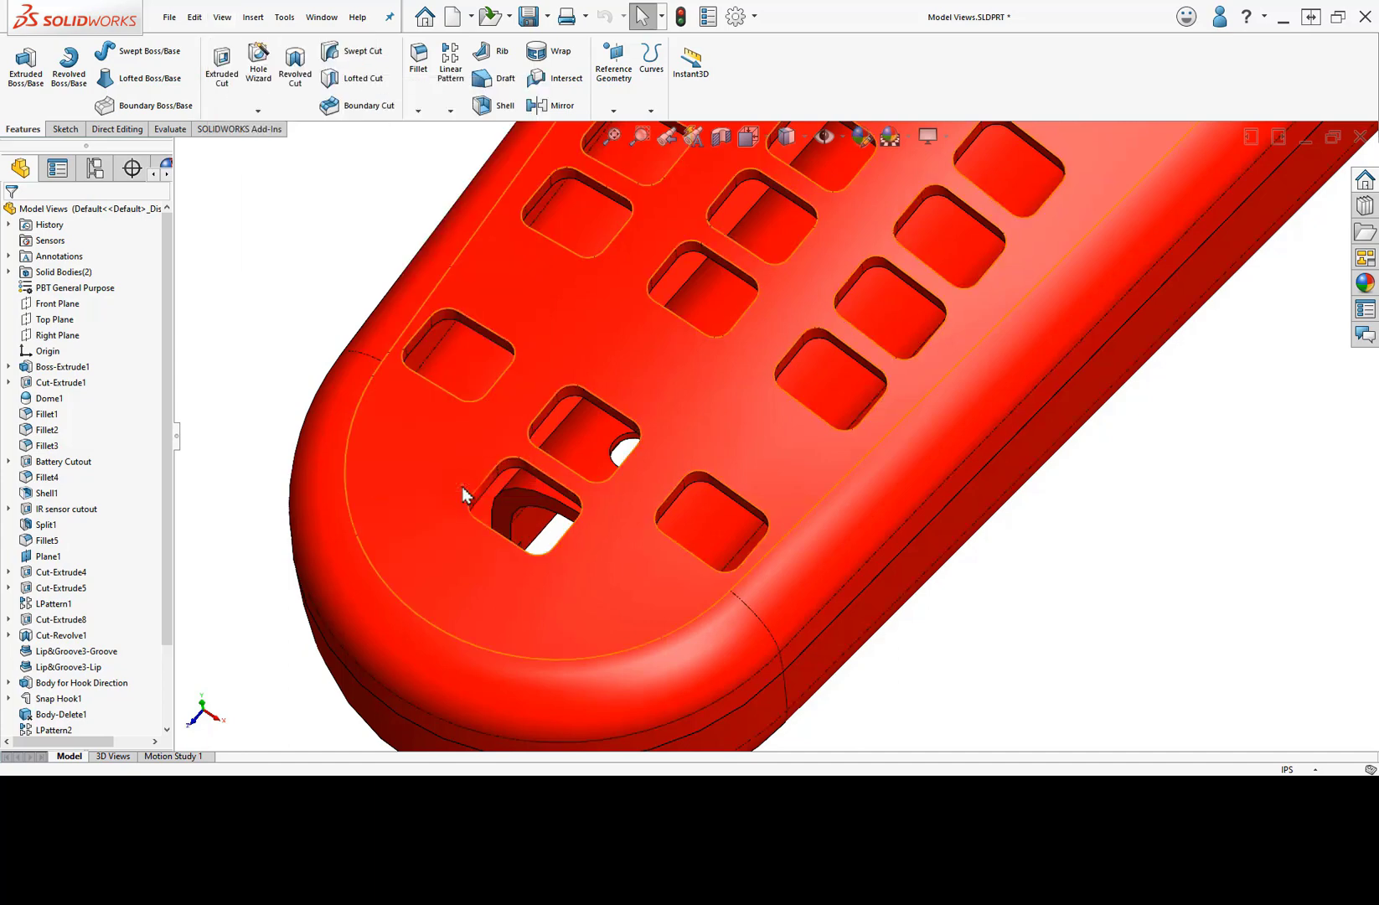
middle_drag(324, 298, 363, 269)
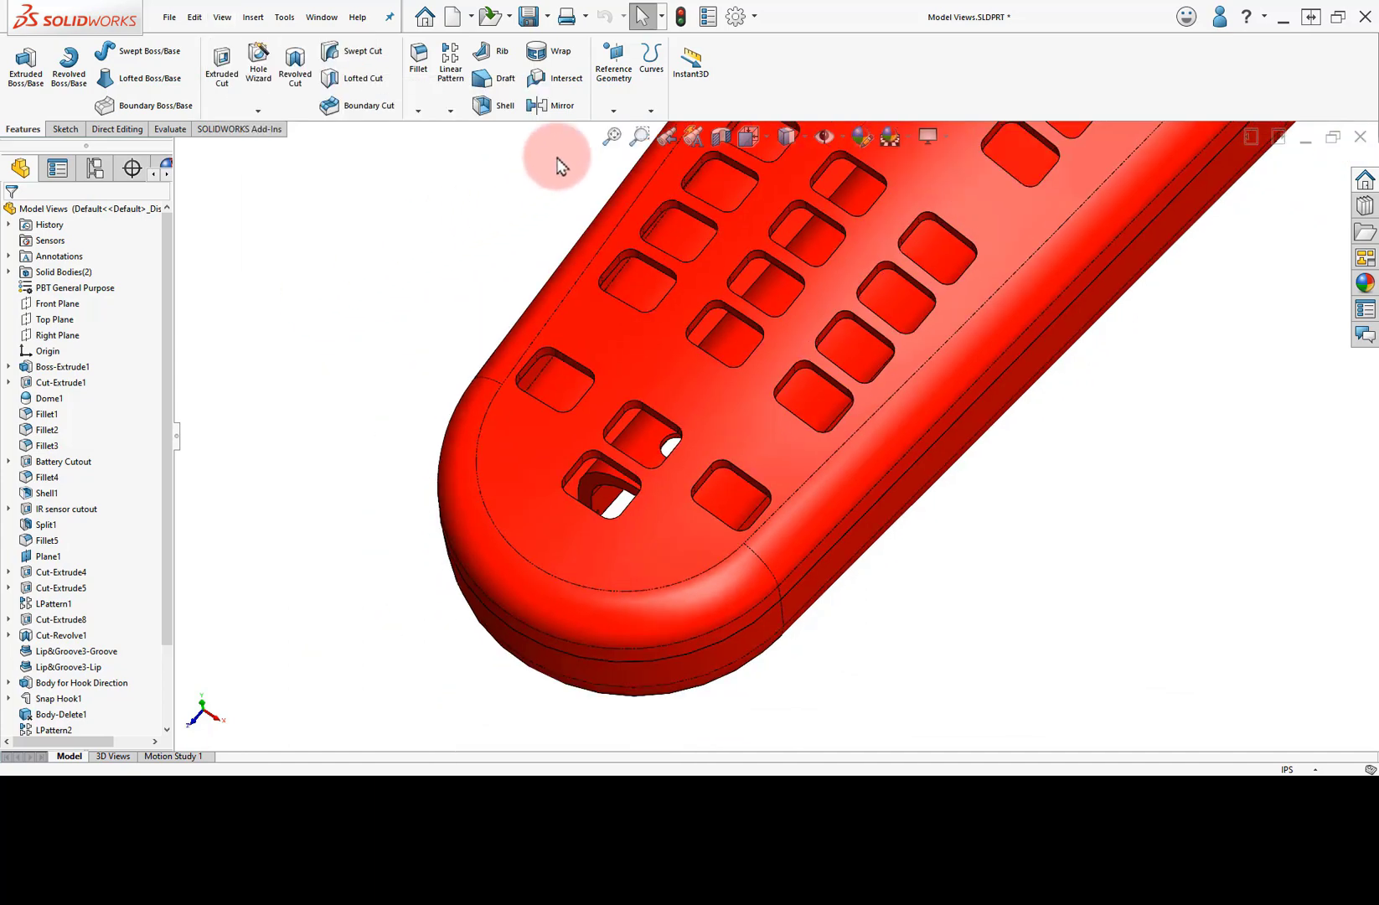
click(612, 140)
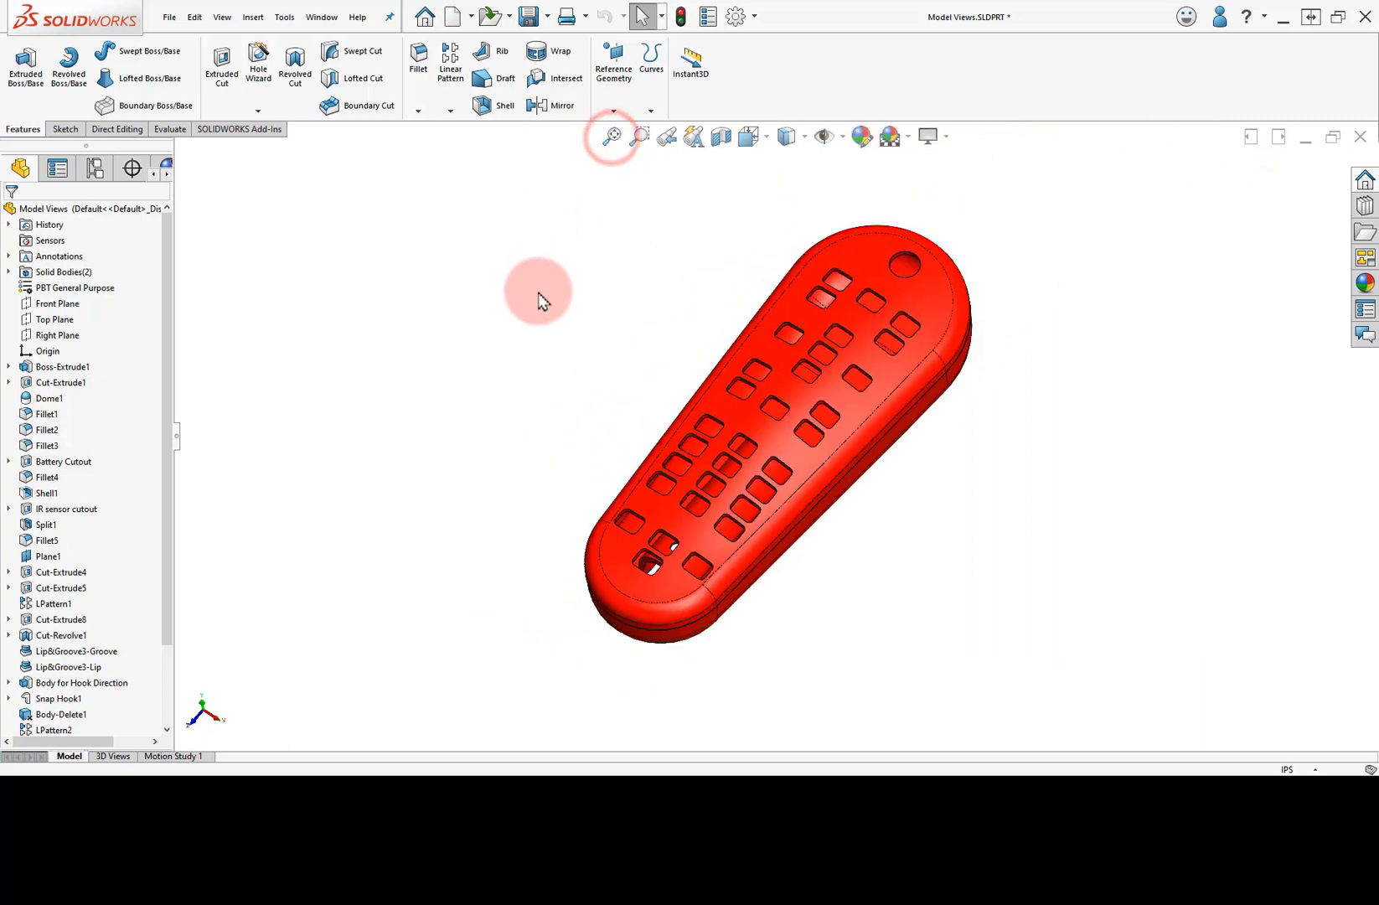
middle_drag(541, 302, 596, 232)
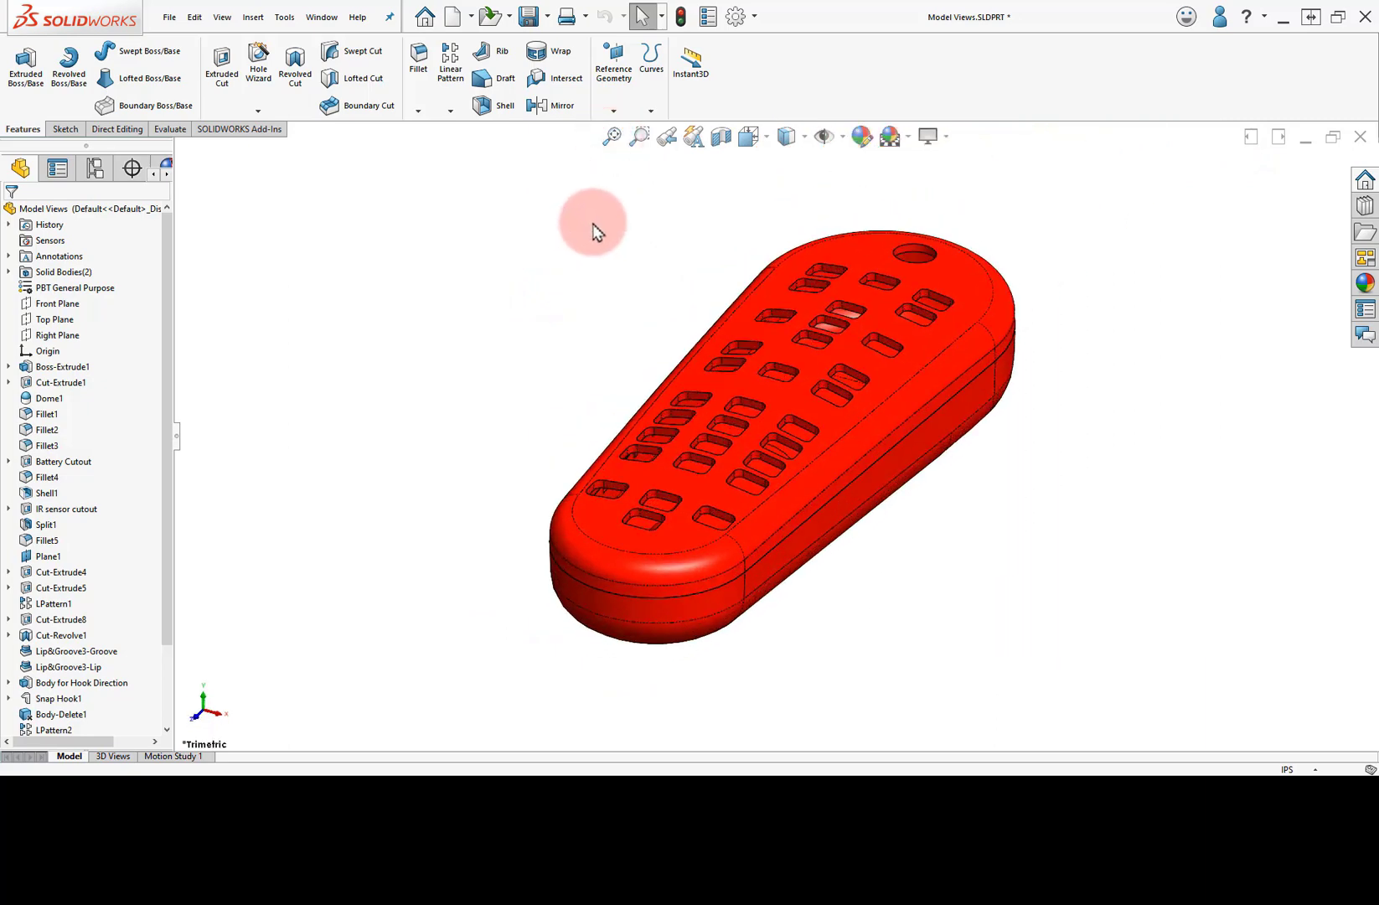
click(970, 289)
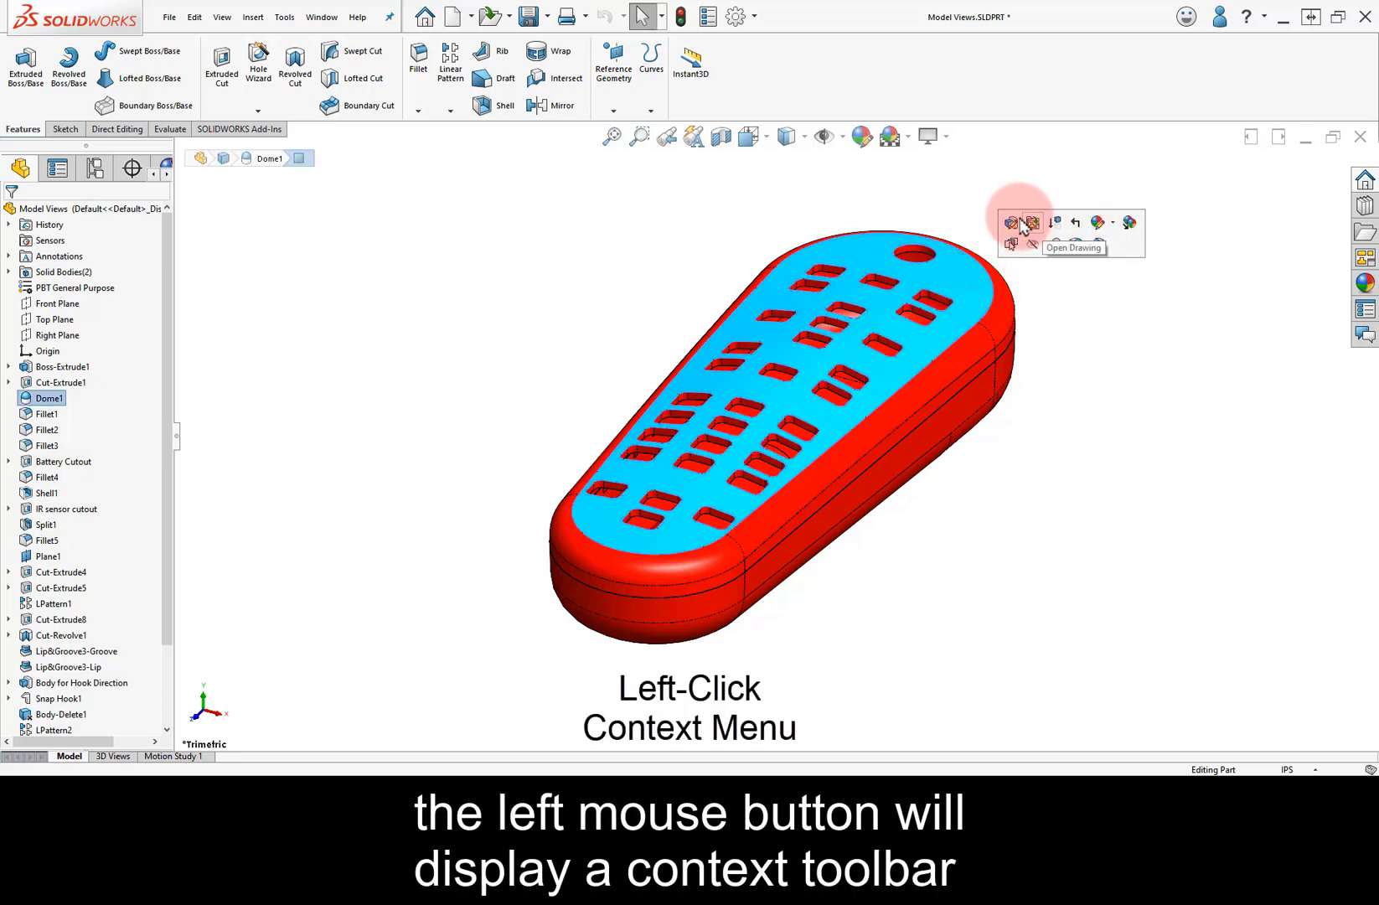
click(979, 197)
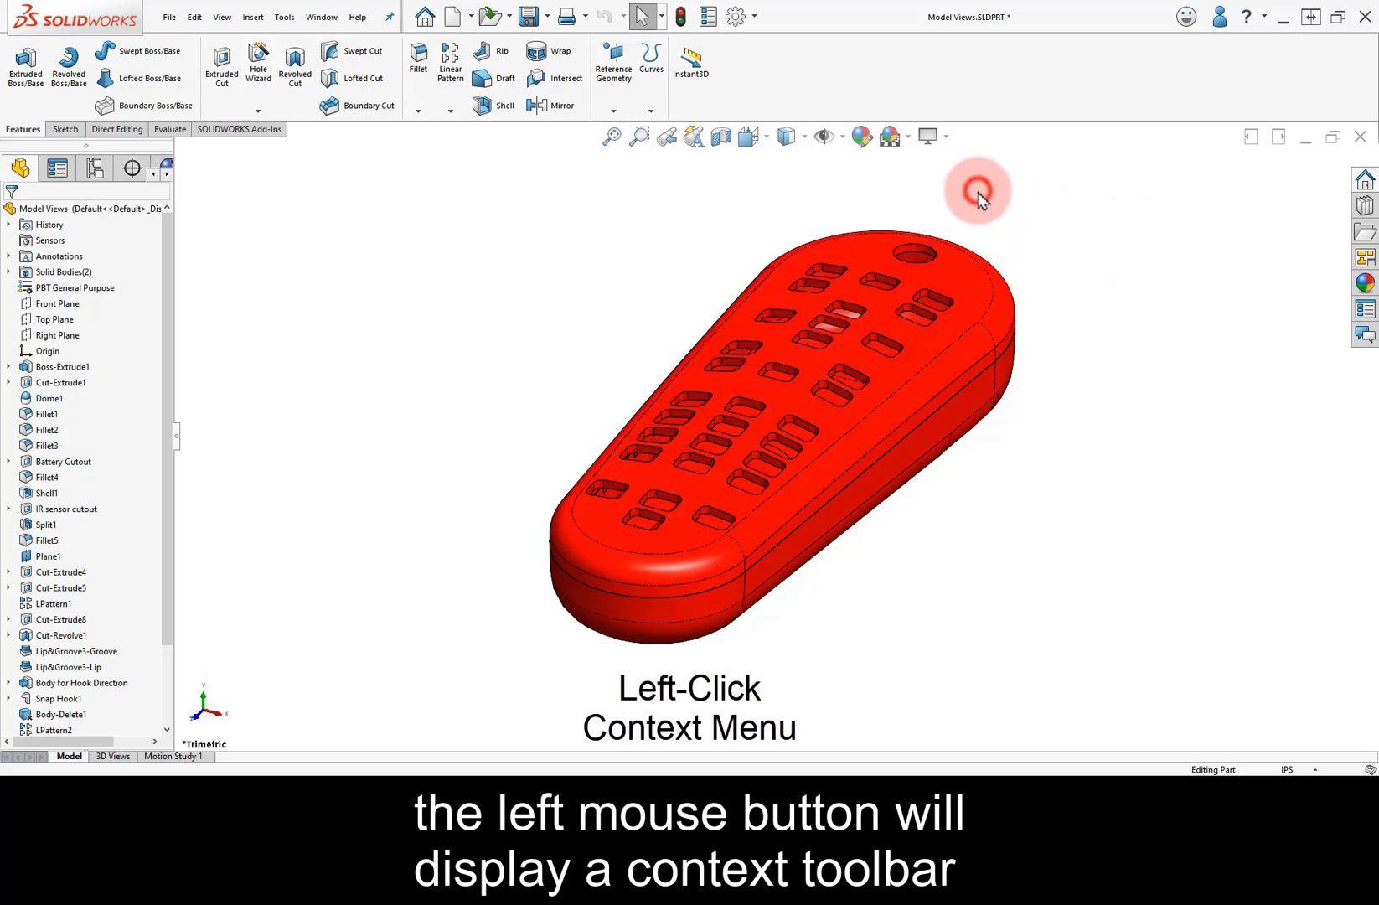
click(987, 372)
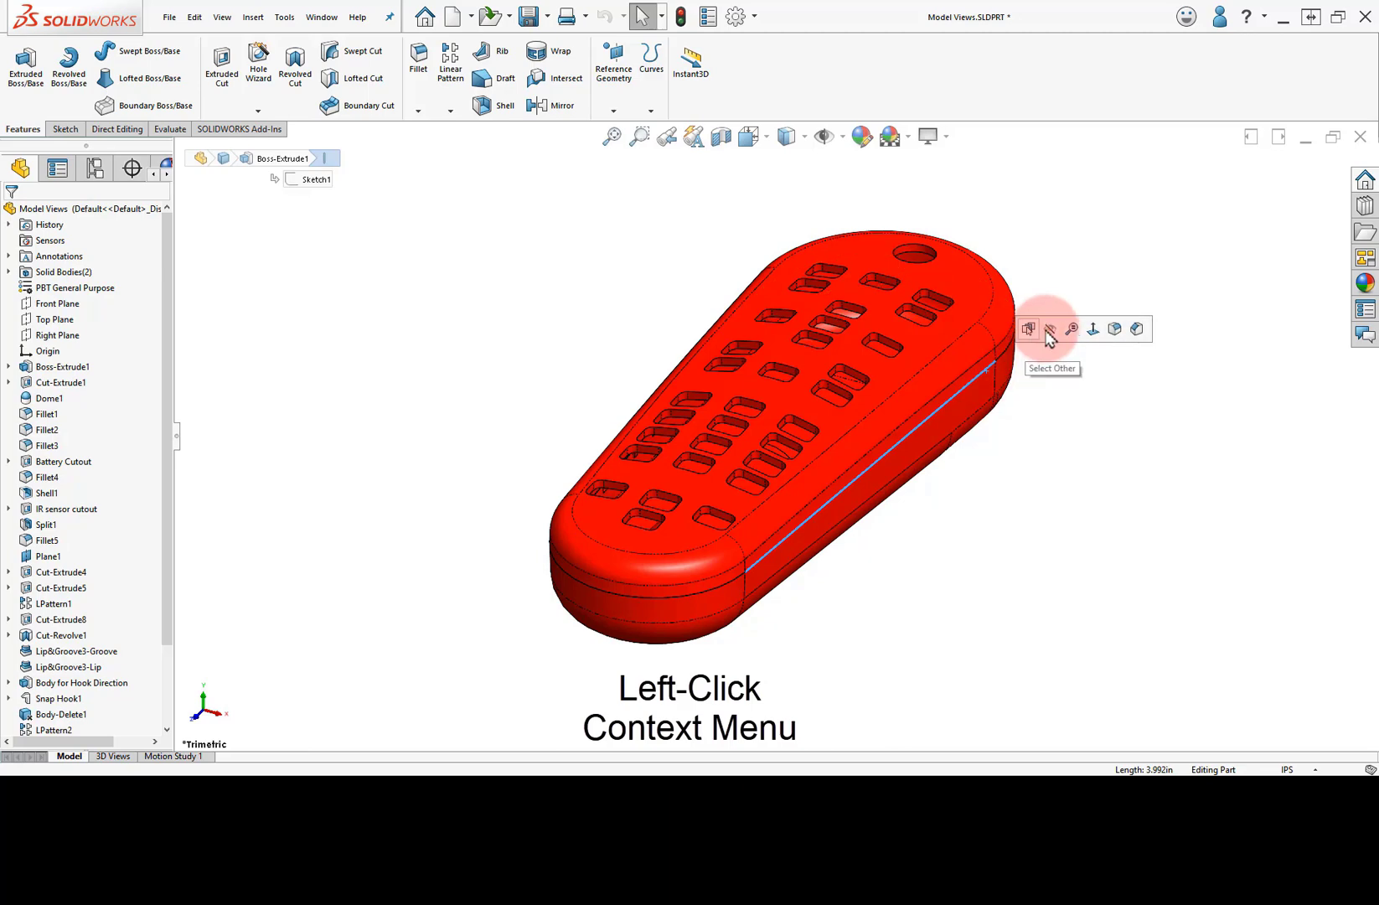
click(1100, 410)
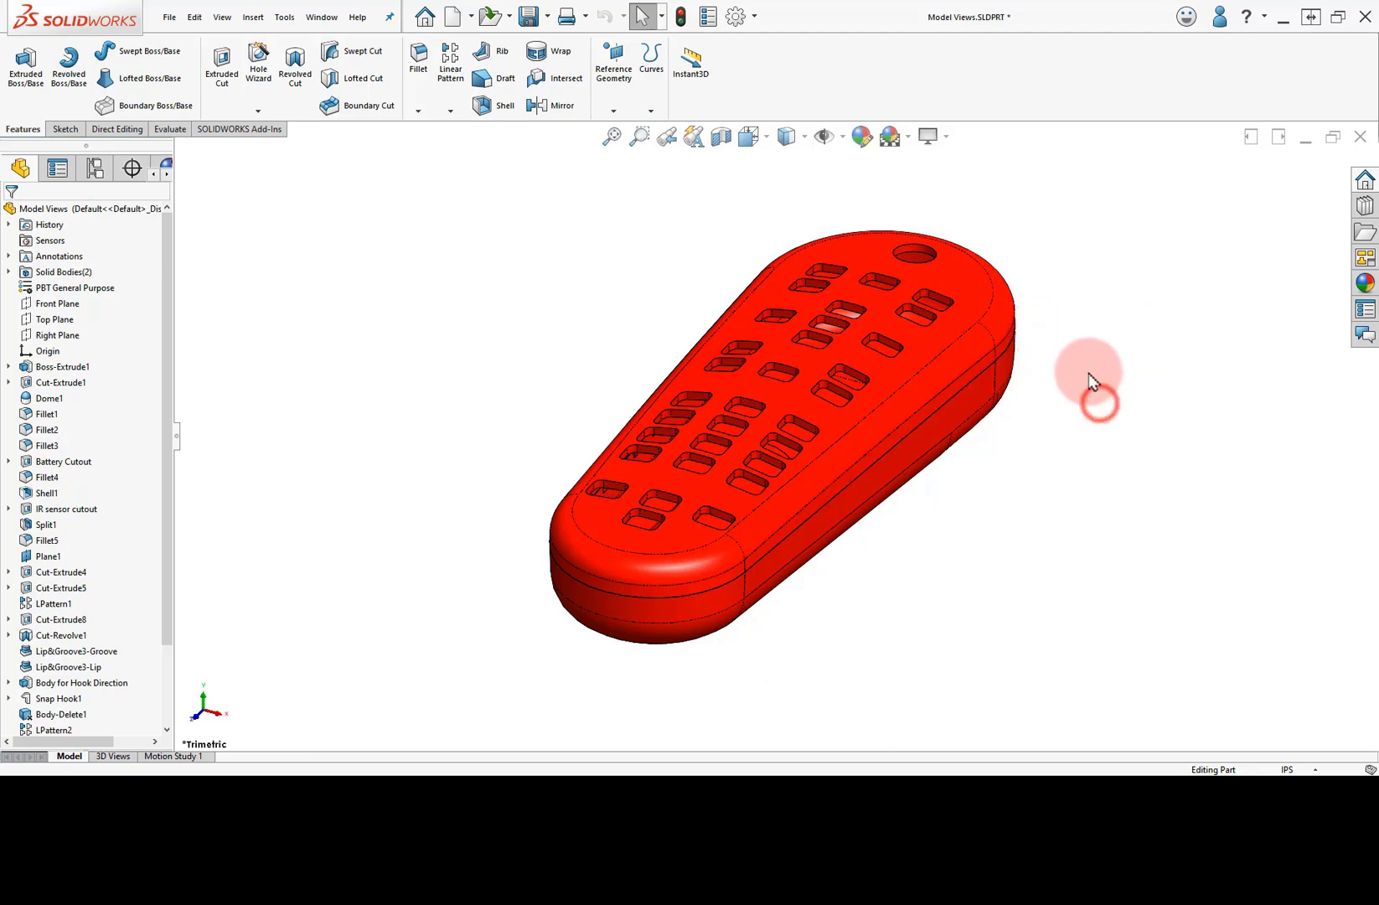
right_click(965, 281)
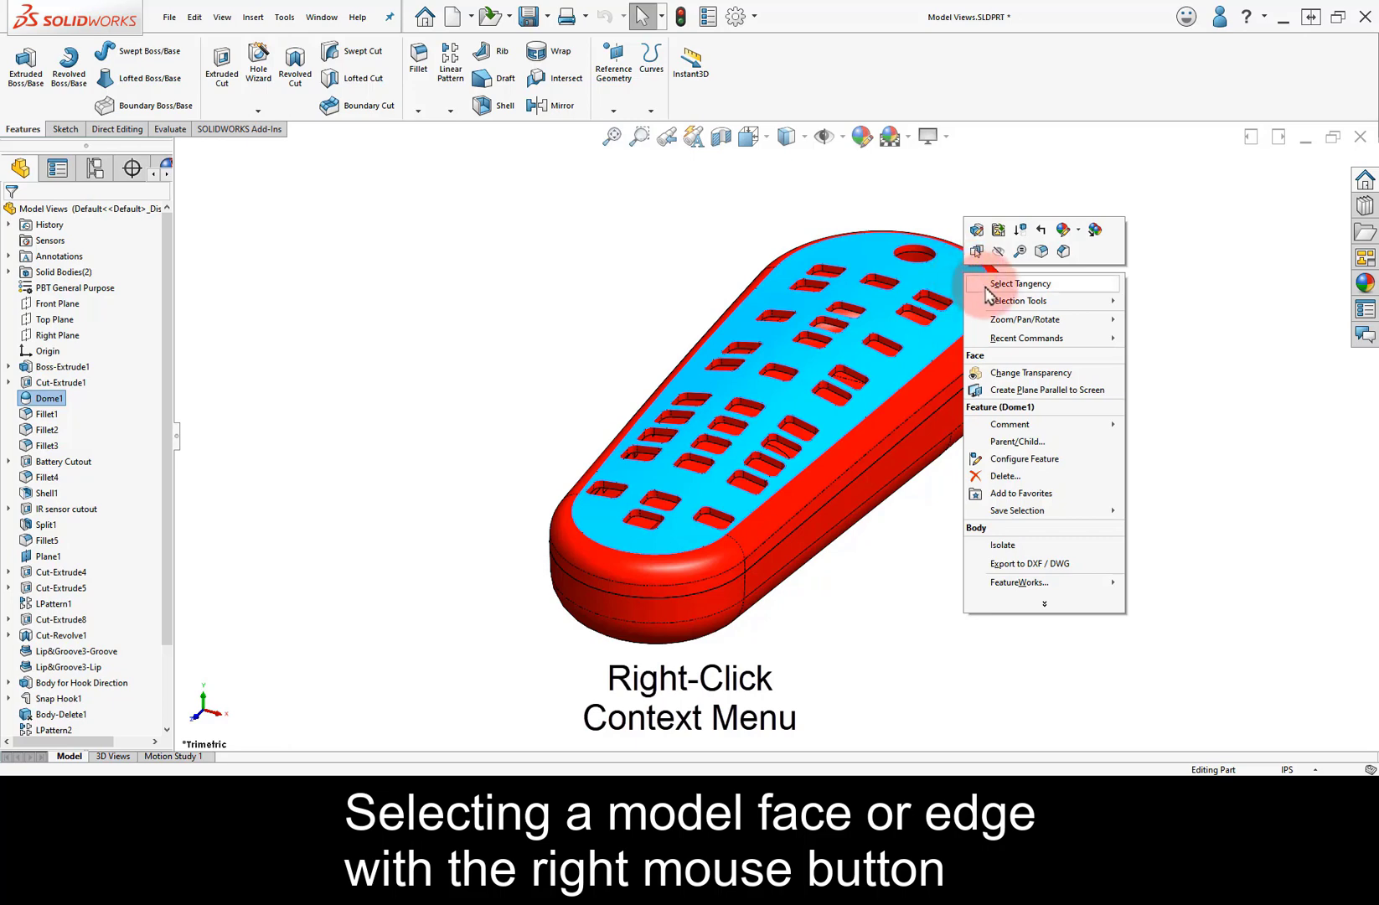
click(1087, 646)
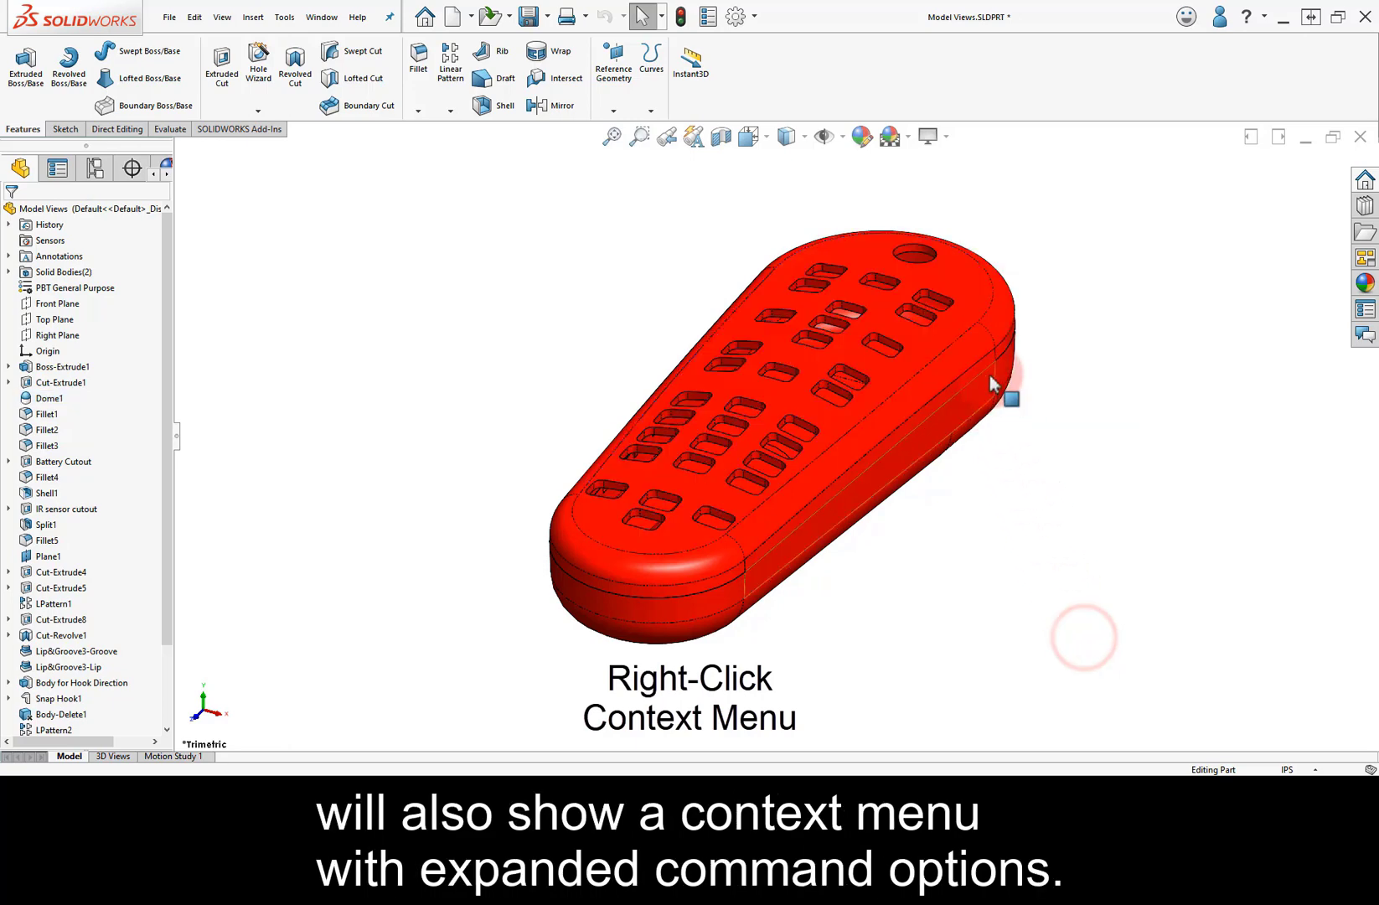